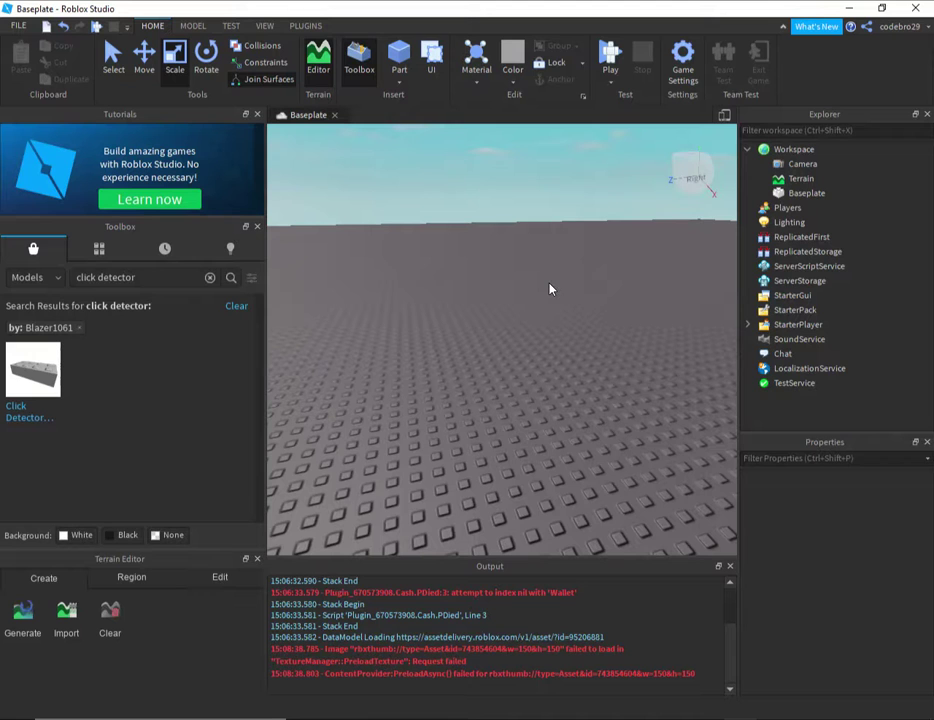
right_click_drag(600, 371, 451, 361)
key("w")
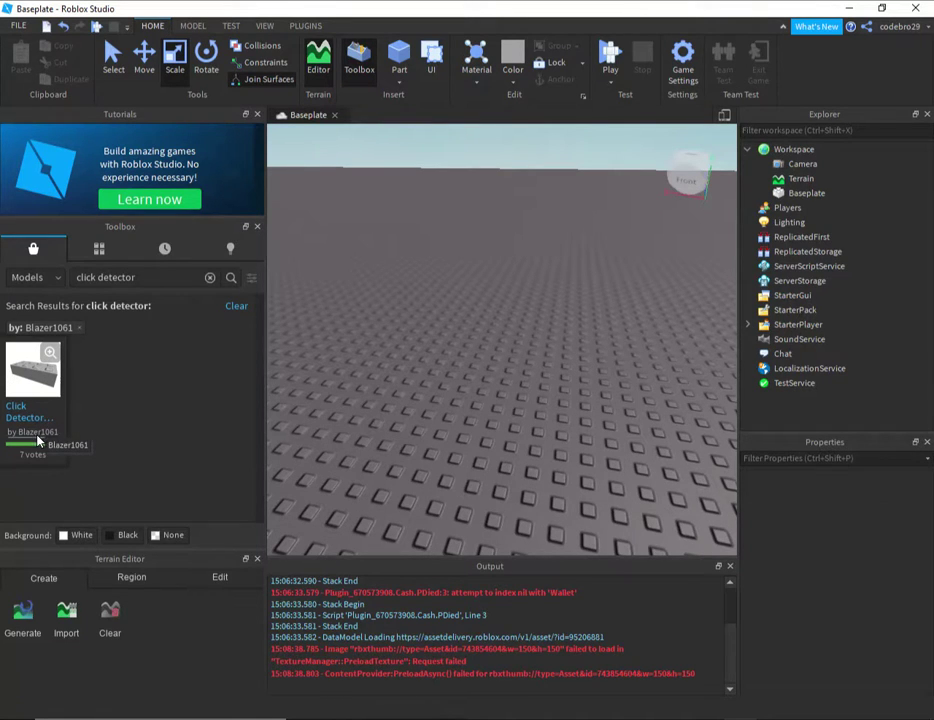
left_click(38, 435)
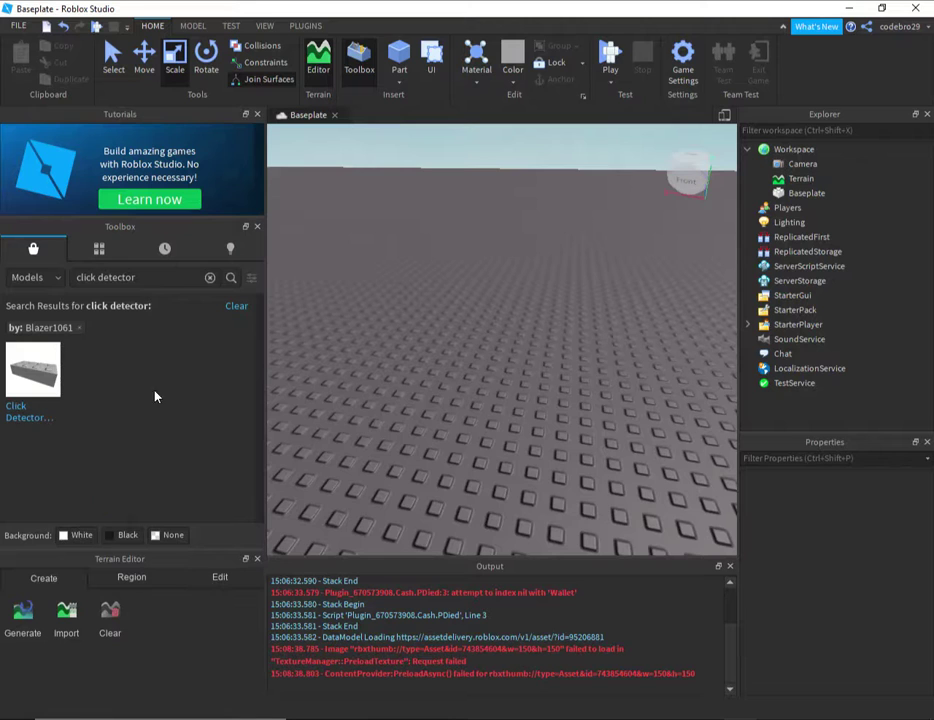
right_click_drag(537, 386, 532, 389)
scroll(532, 389, "up", 2)
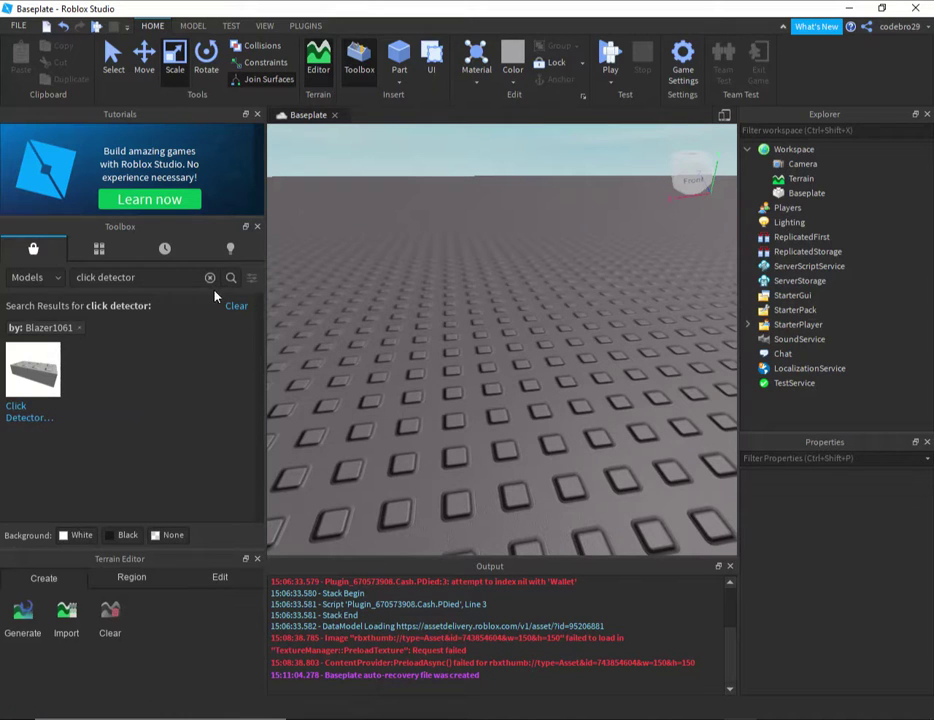
Clear the "click detector" search and its creator filter from the Toolbox model list
left_click(210, 277)
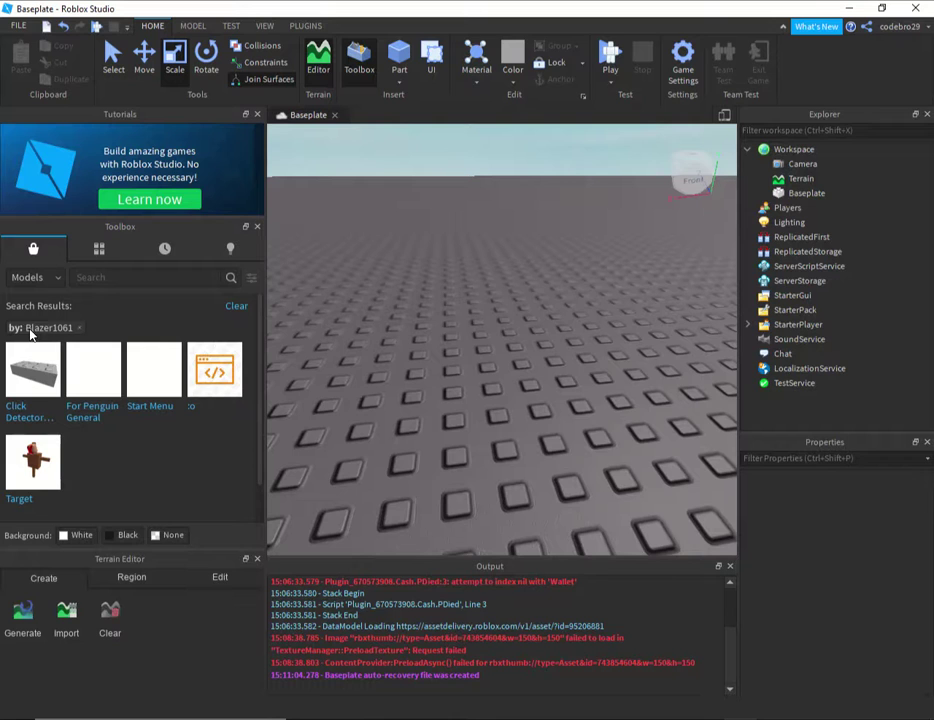
left_click(236, 306)
scroll(396, 298, "up", 5)
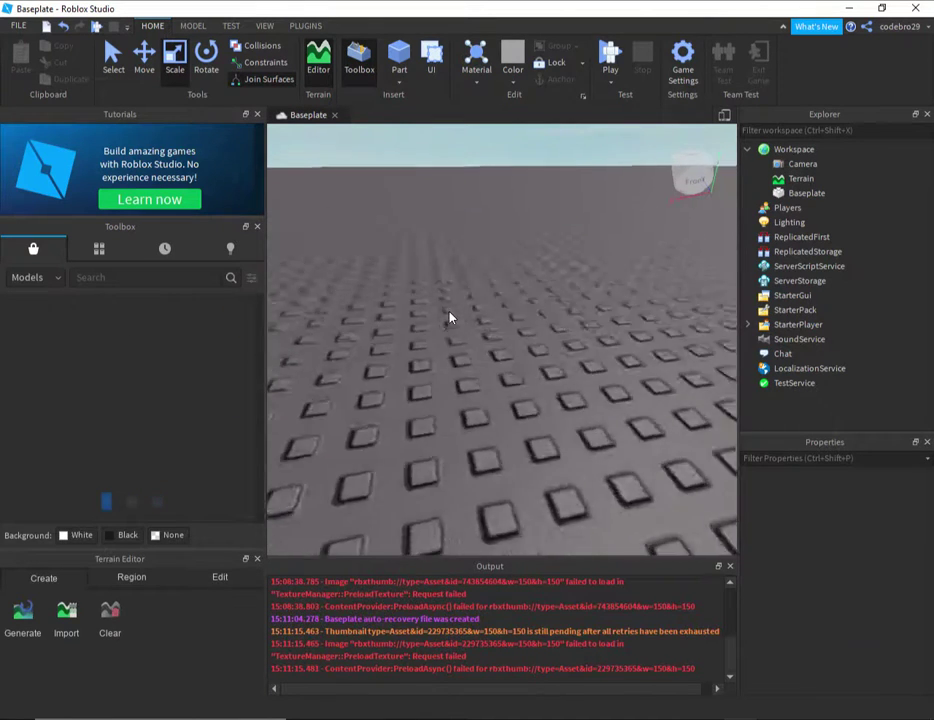
scroll(449, 317, "down", 5)
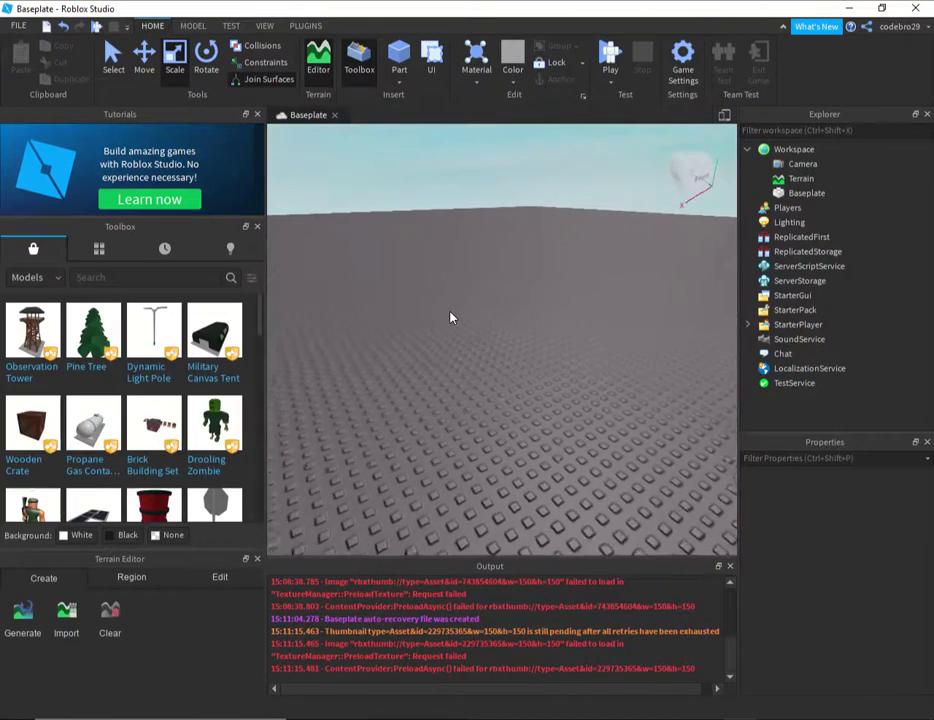
scroll(449, 317, "down", 3)
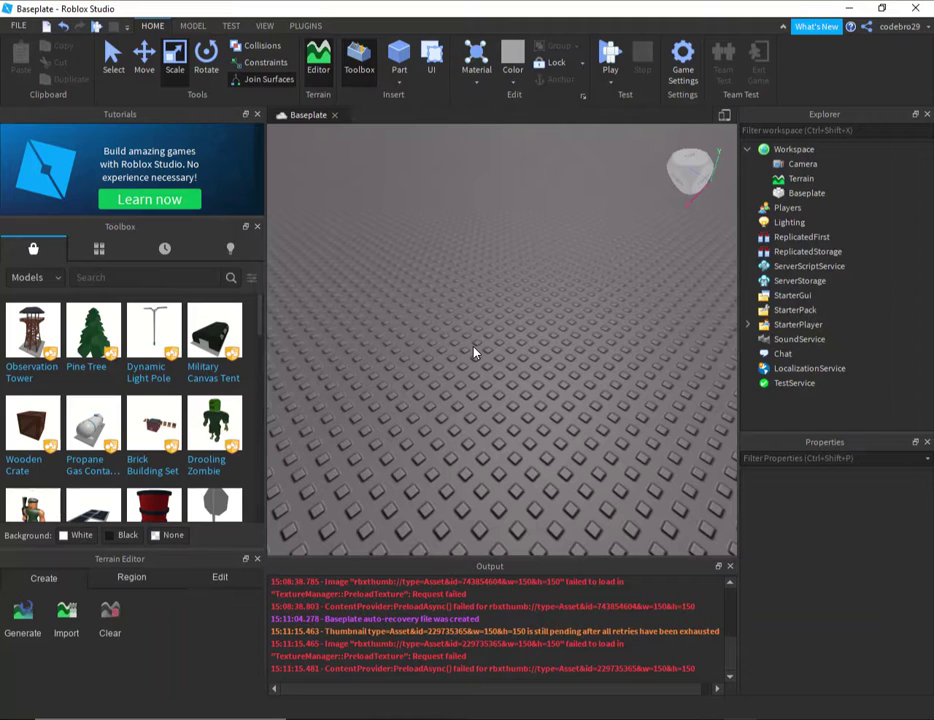
Insert a block part on the baseplate and scale it upward into a taller block
left_click(399, 58)
scroll(580, 348, "up", 4)
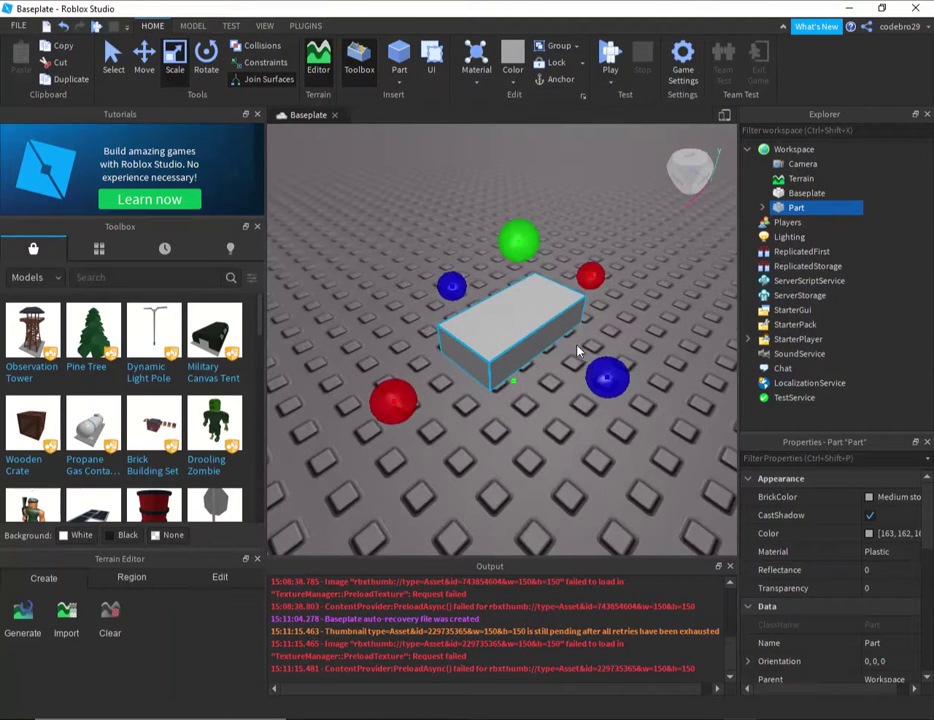
right_click_drag(577, 343, 577, 343)
left_click_drag(458, 279, 448, 172)
scroll(673, 397, "up", 4)
right_click_drag(673, 397, 658, 414)
scroll(675, 402, "down", 5)
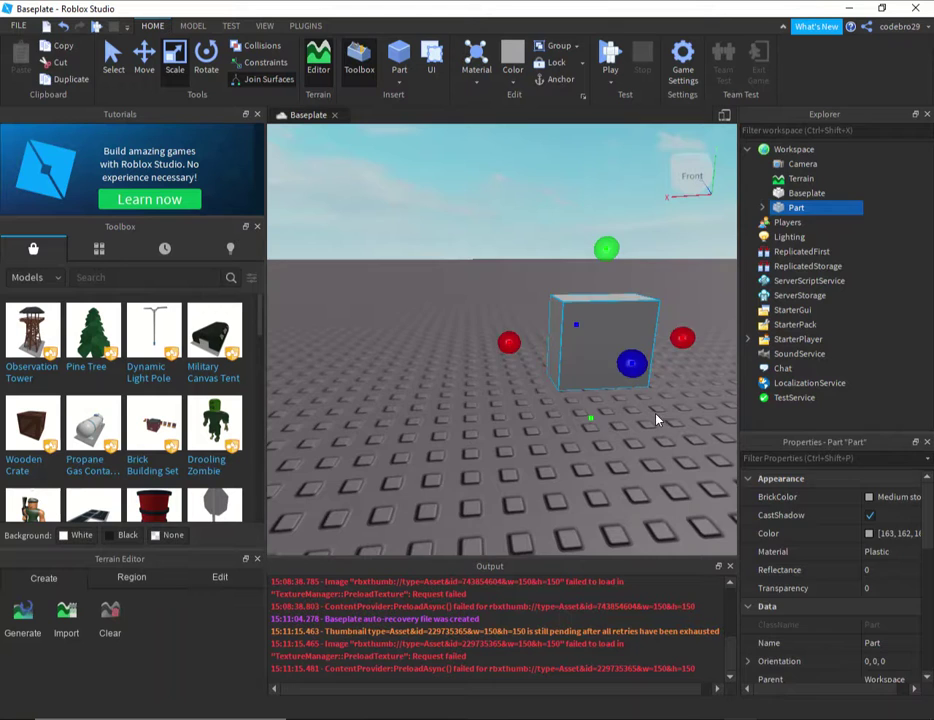
left_click(656, 413)
Insert a second part beside the block and scale it up and lengthwise into a tall, wide wall
right_click_drag(517, 338, 517, 339)
scroll(518, 339, "up", 3)
right_click_drag(631, 401, 577, 317)
scroll(577, 317, "down", 3)
left_click(402, 66)
left_click_drag(484, 226, 416, 302)
left_click_drag(430, 238, 459, 202)
scroll(371, 102, "down", 5)
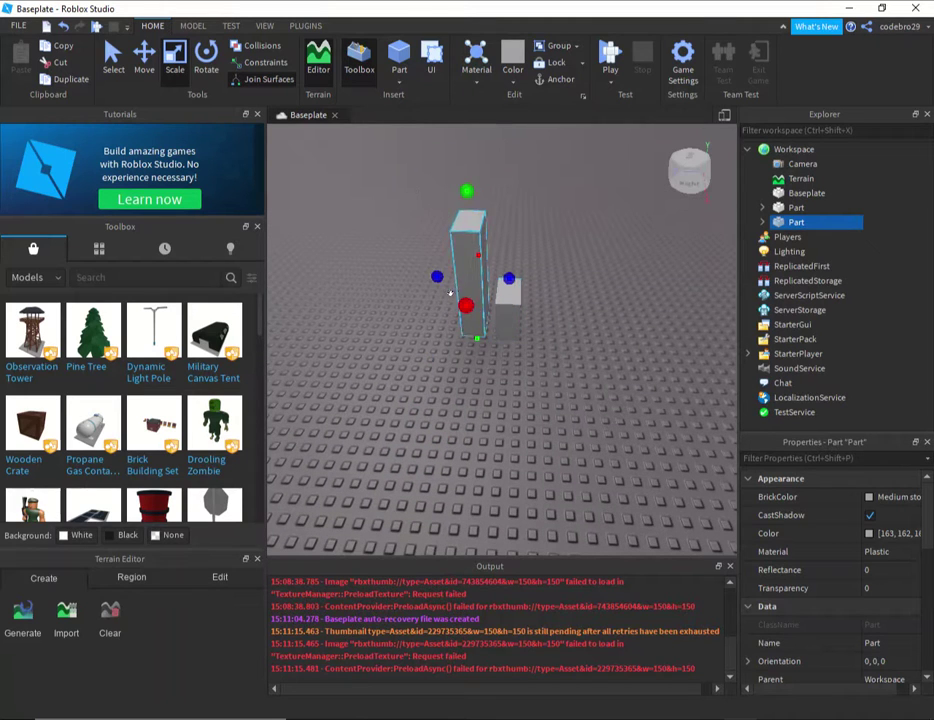
left_click_drag(464, 305, 457, 396)
Move the small block onto the wall's face so that it sits above the baseplate
scroll(482, 382, "up", 3)
right_click_drag(457, 396, 500, 383)
left_click_drag(569, 390, 441, 331)
left_click(37, 276)
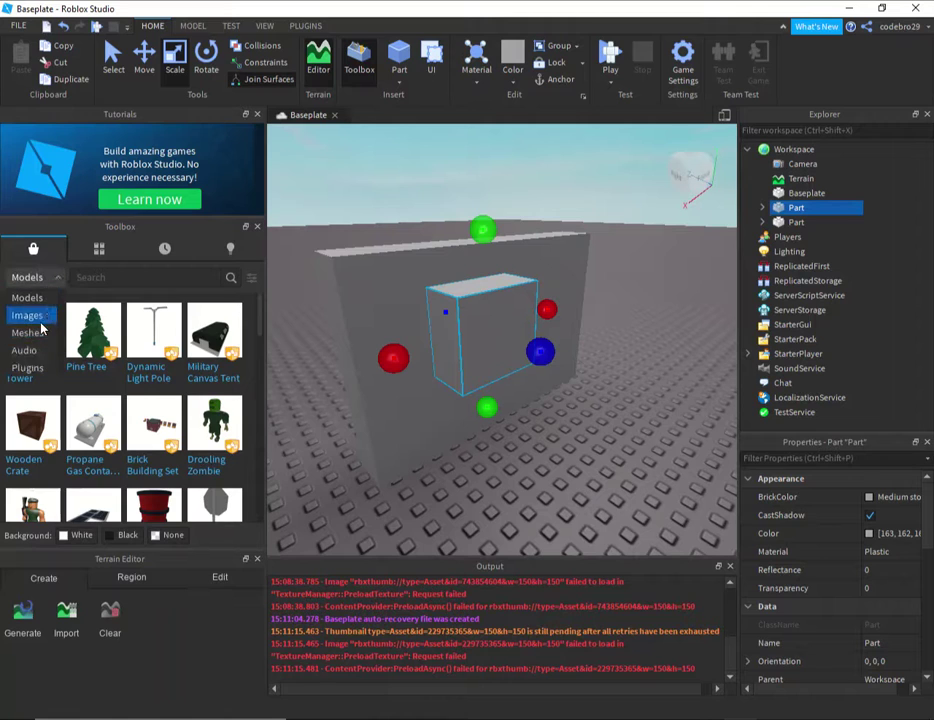
left_click(28, 315)
left_click(36, 276)
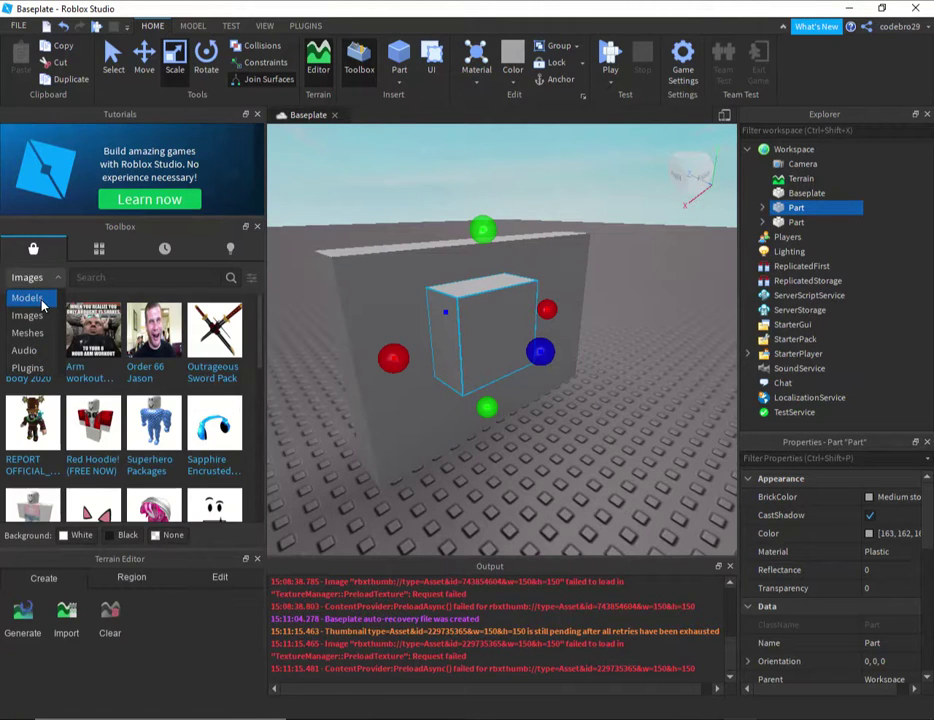
left_click(40, 299)
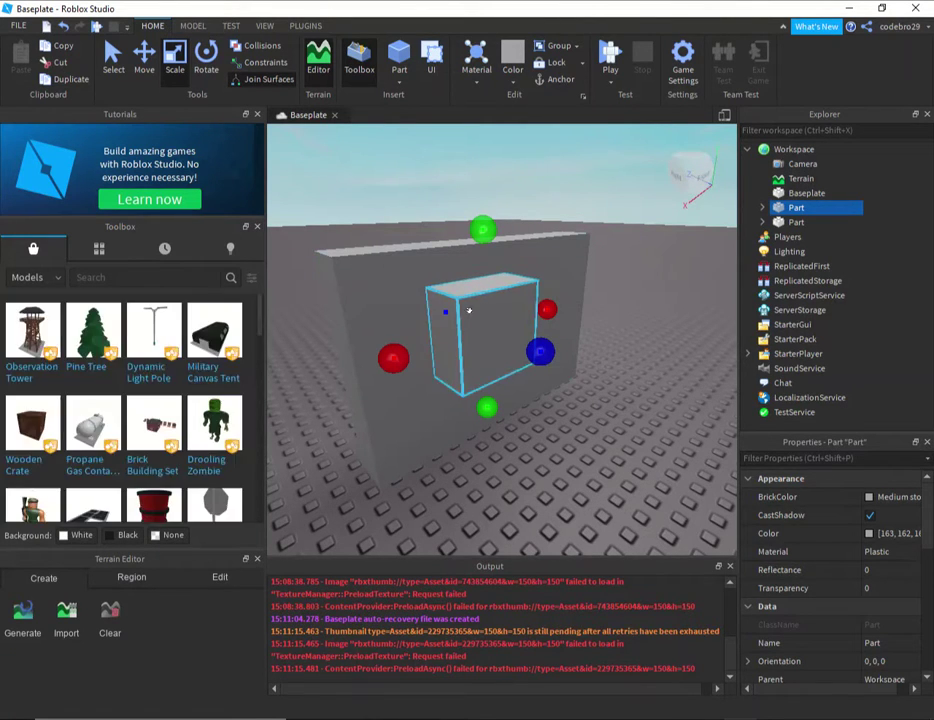
left_click(681, 519)
key("w")
right_click_drag(681, 519, 634, 434)
key("s")
right_click_drag(323, 253, 434, 336)
key("w")
key("s")
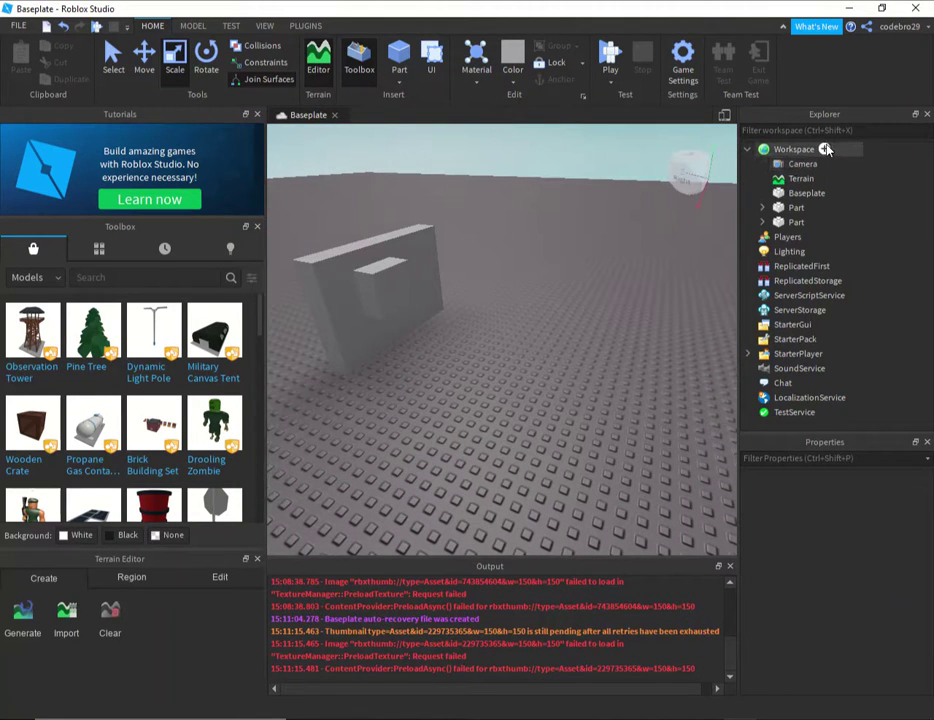
Add a new Part object to Workspace through the object search
left_click(825, 149)
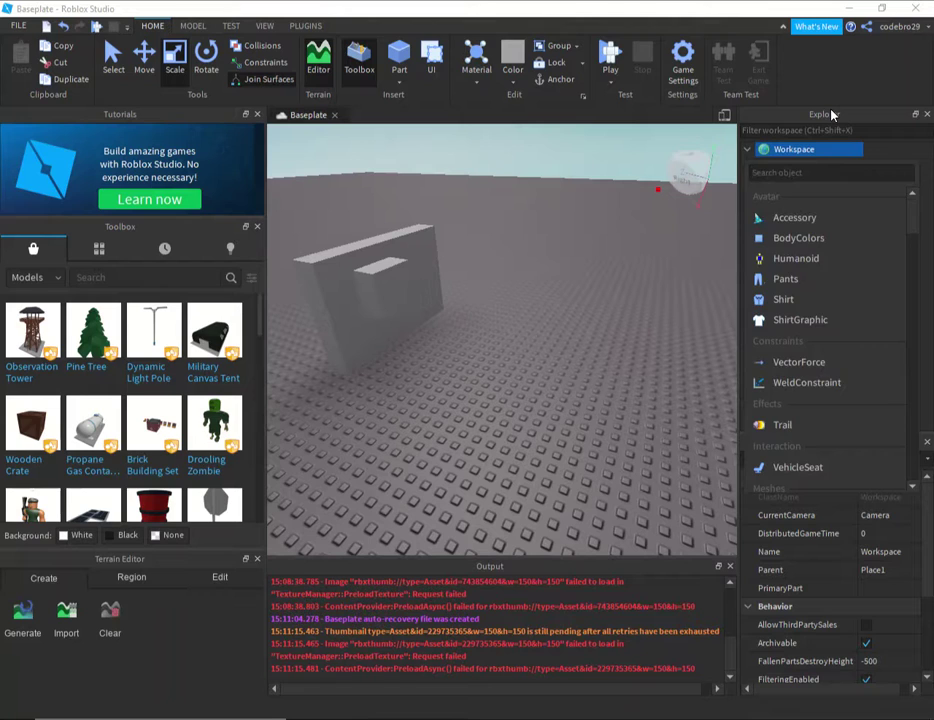
type("ligh")
key("BackSpace")
key("BackSpace")
key("BackSpace")
key("BackSpace")
key("BackSpace")
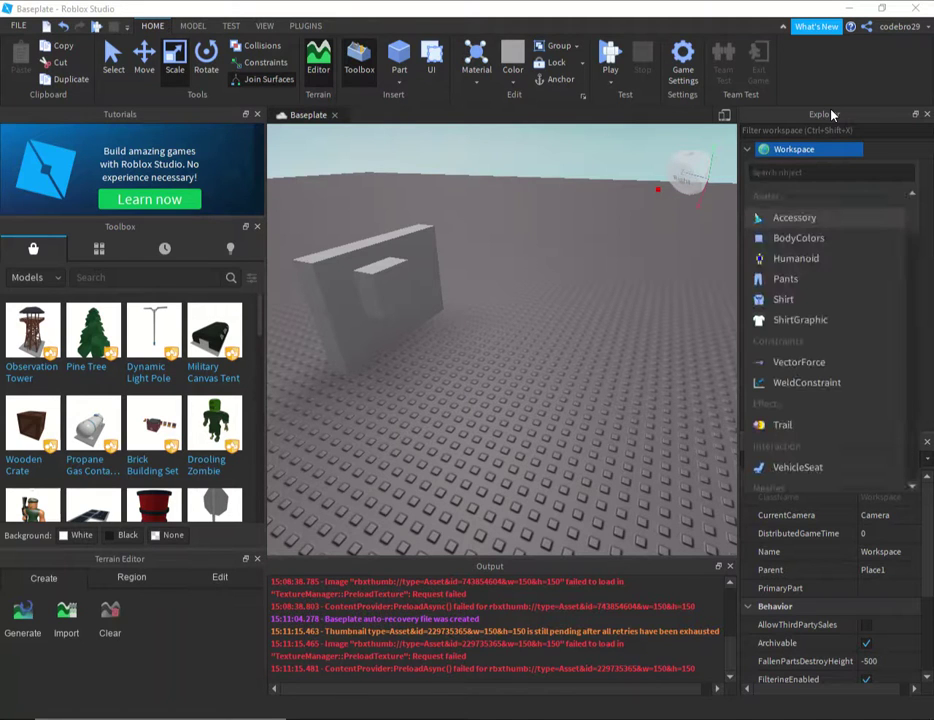
type("part")
key("Return")
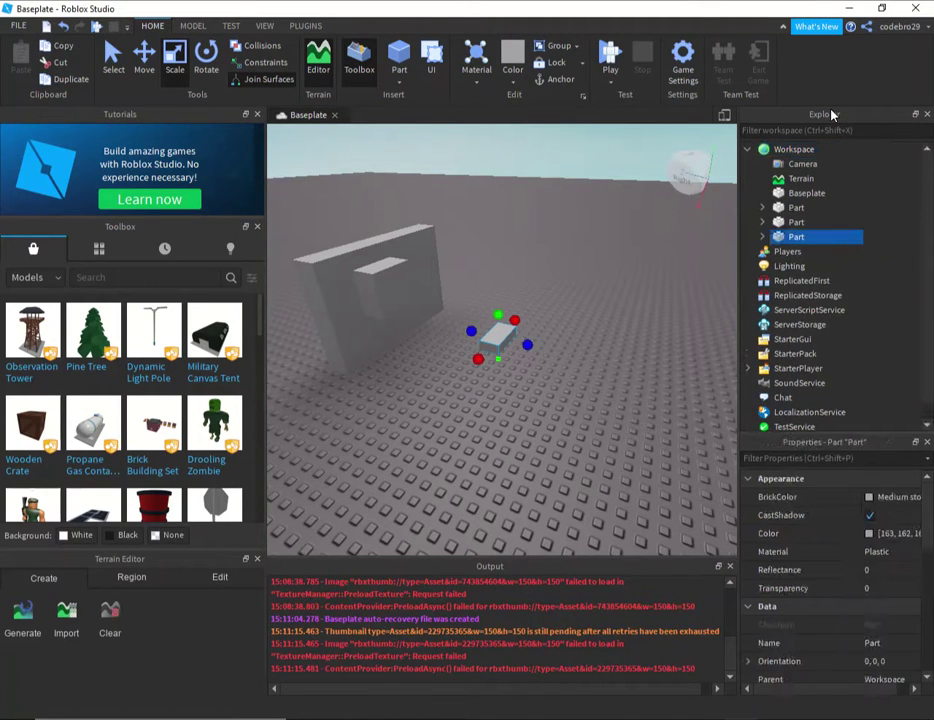
Delete the Weld inside the newly added part
left_click(762, 236)
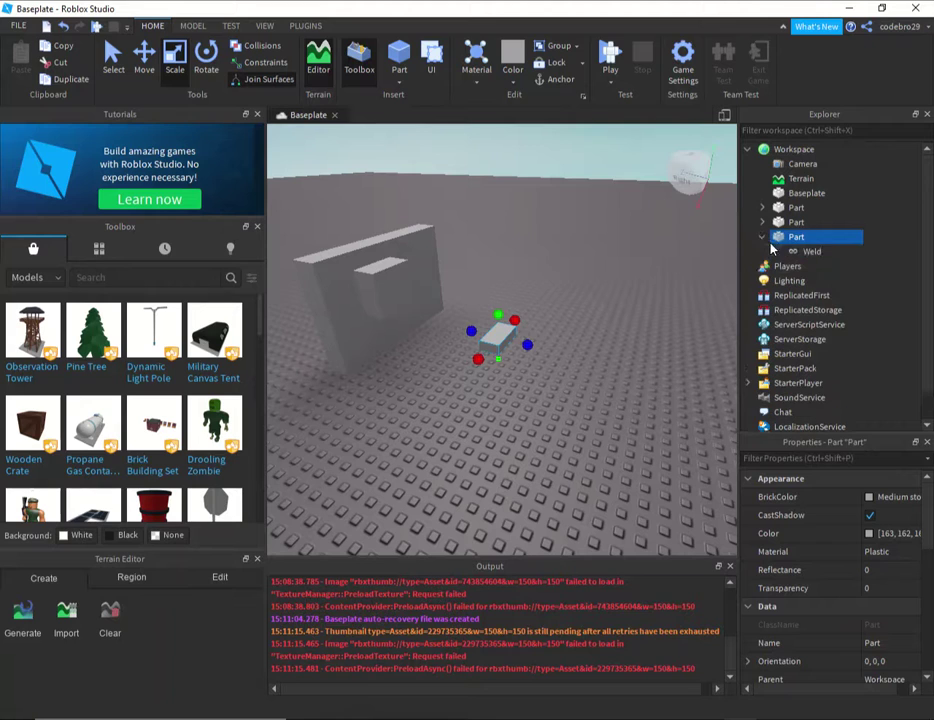
left_click(790, 252)
left_click(762, 237)
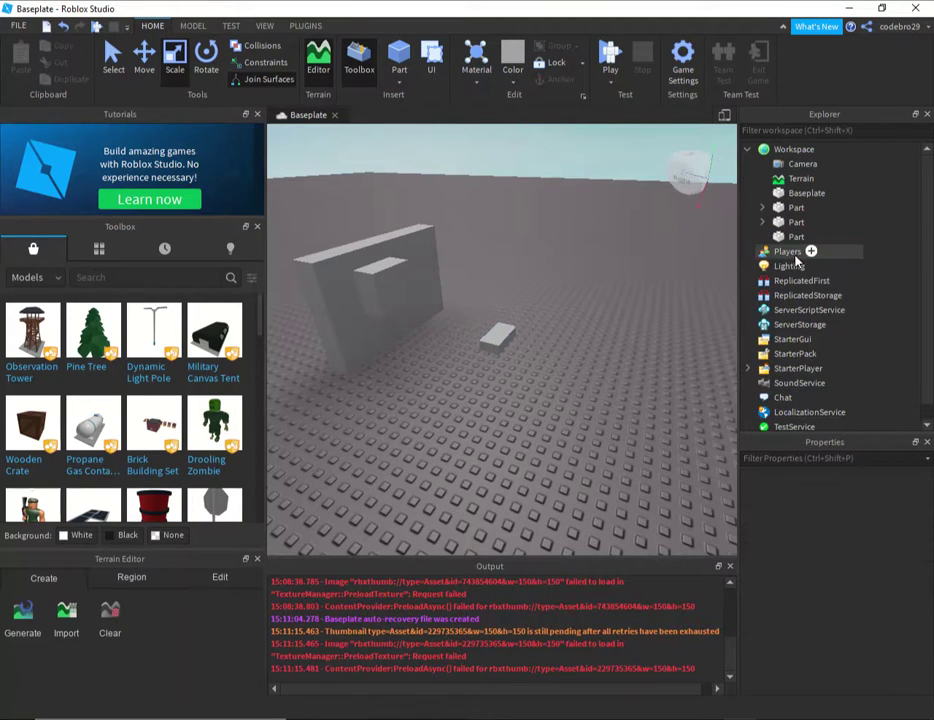
Add a SpotLight object inside the new small part in front of the wall
right_click_drag(555, 277, 538, 348)
left_click(485, 318)
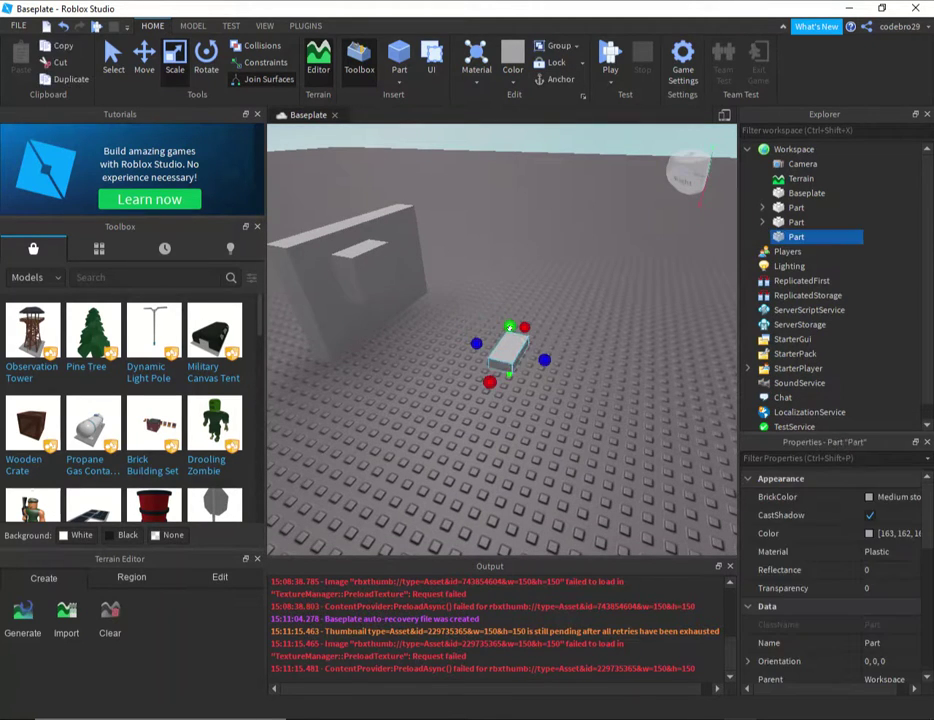
left_click(762, 237)
left_click(814, 237)
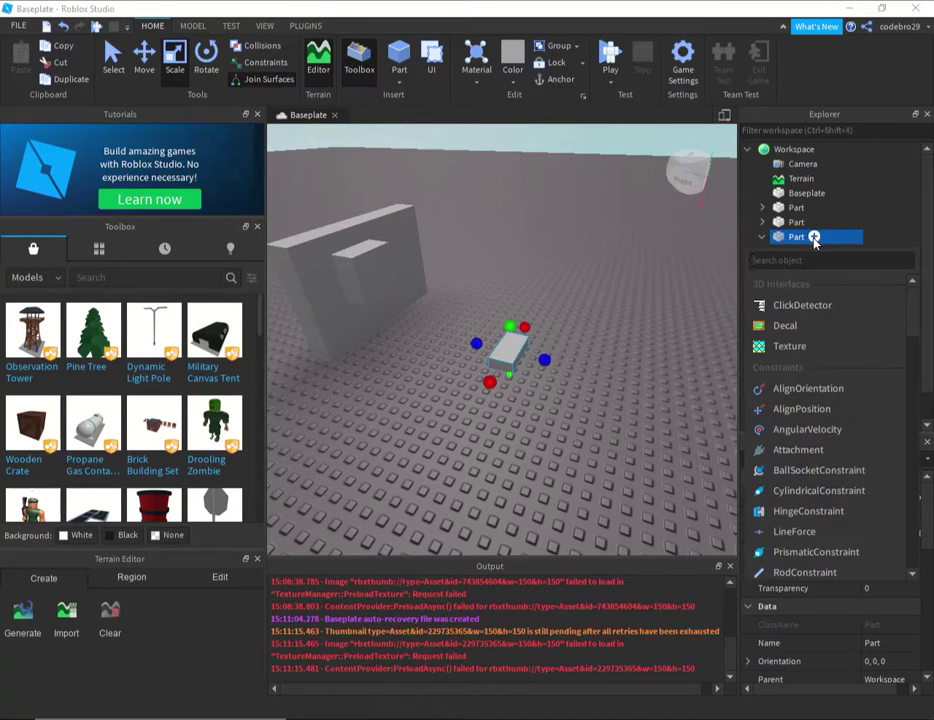
type("spot")
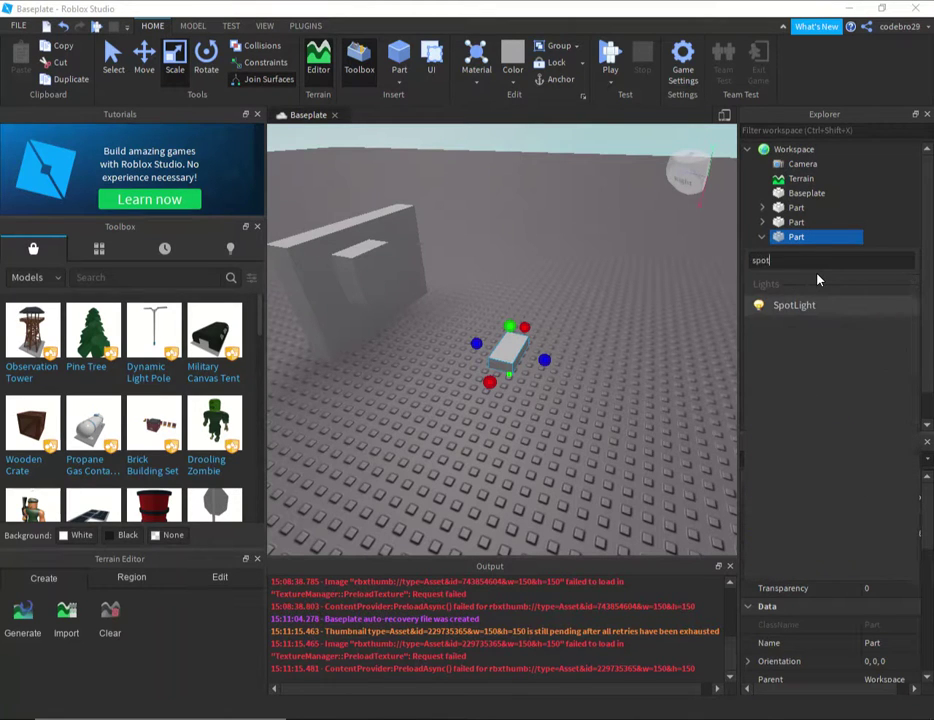
key("Return")
Scale the SpotLight part from its top and underside so that it floats above the baseplate
right_click_drag(588, 404, 619, 442)
scroll(619, 442, "up", 3)
scroll(592, 415, "down", 4)
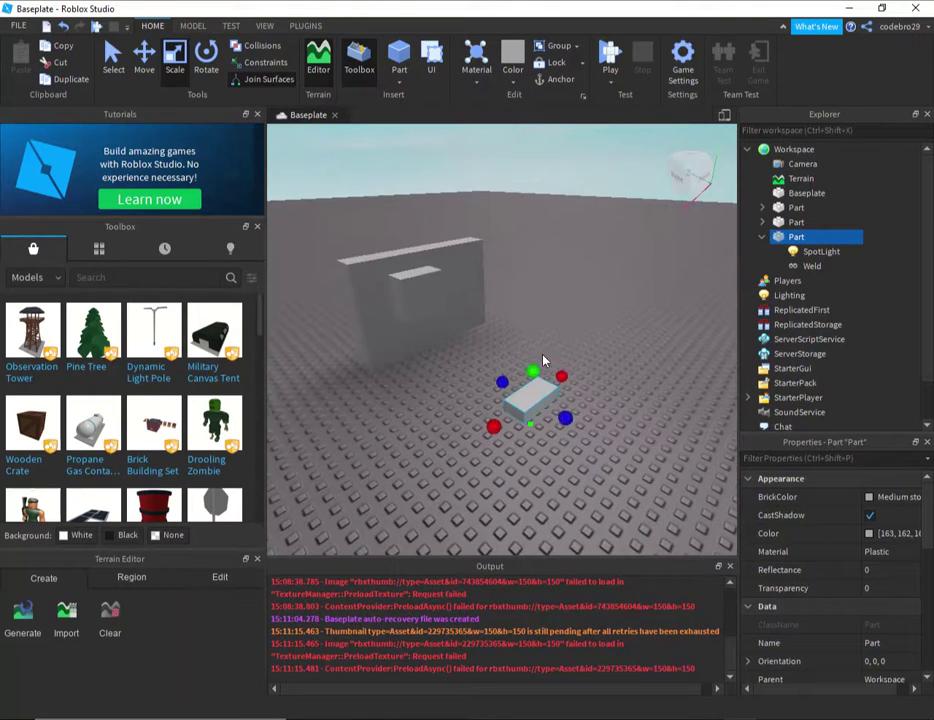
left_click_drag(531, 369, 532, 354)
left_click_drag(521, 415, 531, 307)
scroll(648, 427, "up", 3)
right_click_drag(608, 445, 540, 330)
scroll(648, 427, "down", 4)
scroll(540, 330, "up", 2)
scroll(467, 160, "down", 2)
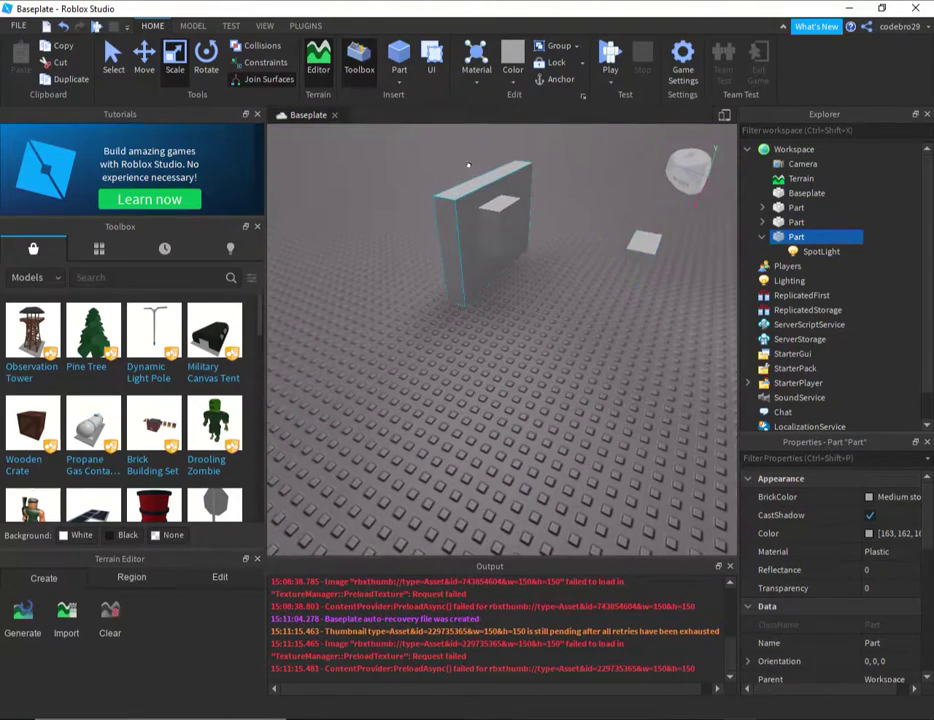
Insert a part at the end of the first wall and scale it into a second wall perpendicular to it
left_click(472, 171)
right_click_drag(496, 192, 559, 292)
scroll(559, 292, "up", 3)
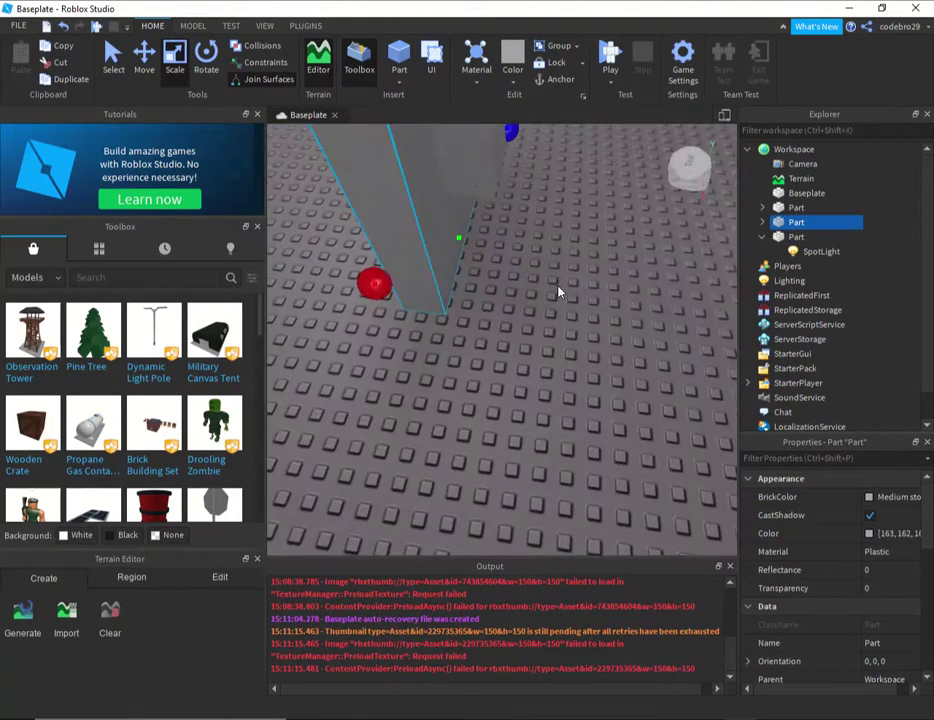
left_click(399, 60)
left_click_drag(486, 302, 370, 300)
scroll(400, 338, "down", 3)
left_click_drag(453, 297, 398, 198)
left_click_drag(484, 300, 679, 395)
Insert a part at the far end of the second wall and scale it into a third wall opposite the first
key("d")
key("d")
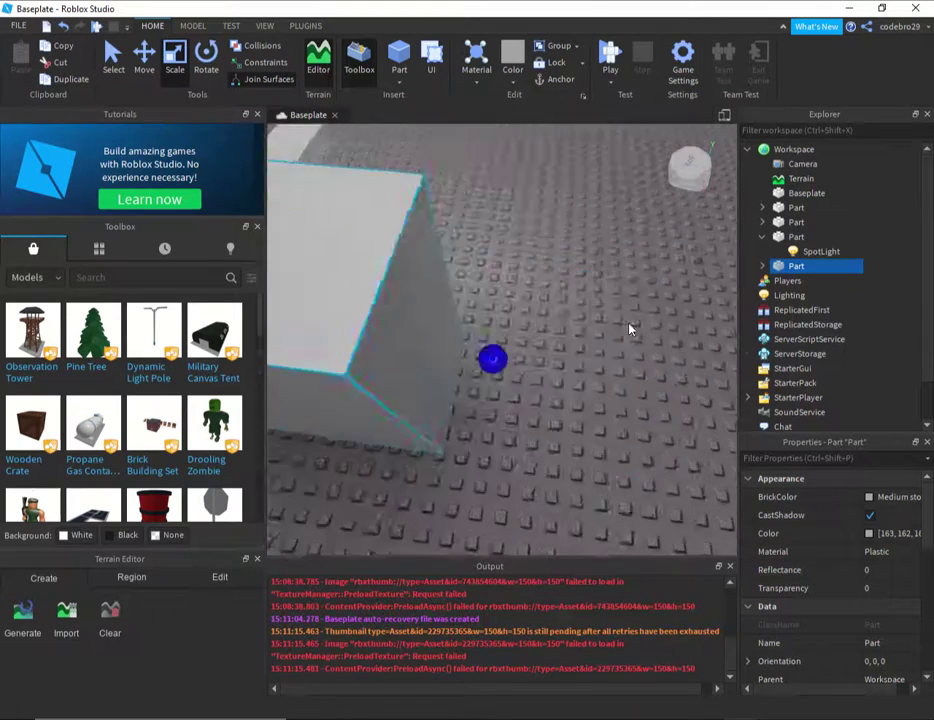
right_click_drag(630, 329, 616, 304)
key("w")
left_click(400, 54)
left_click_drag(500, 325, 385, 221)
key("s")
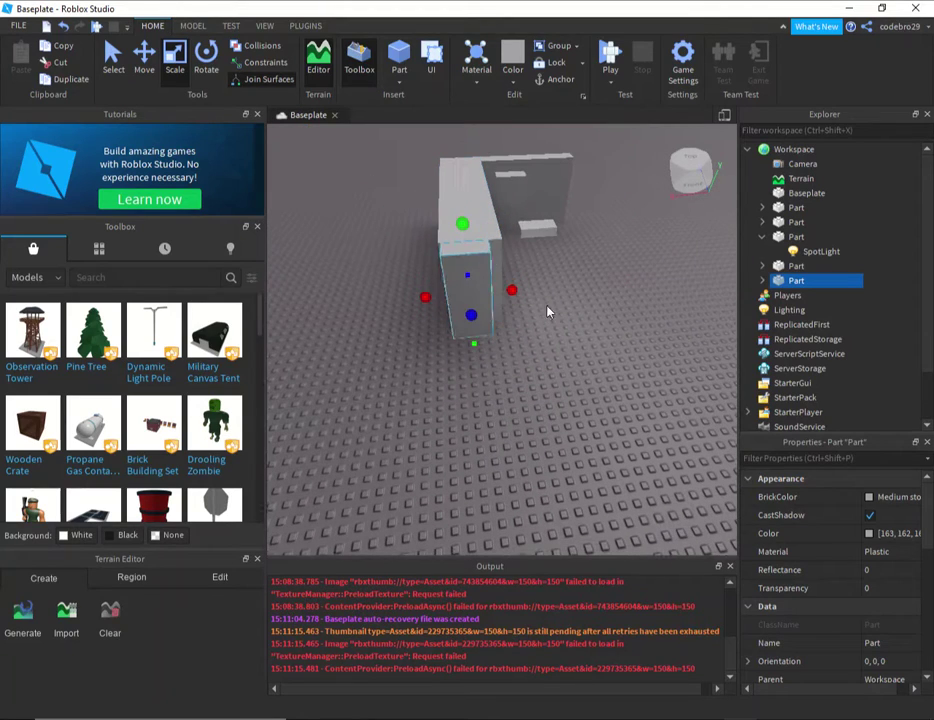
left_click_drag(516, 291, 663, 345)
Insert another part at the open side and scale it into the fourth wall that encloses the room
key("w")
right_click_drag(667, 349, 450, 105)
key("s")
right_click_drag(546, 240, 551, 294)
scroll(551, 295, "down", 3)
left_click_drag(551, 297, 590, 332)
mouse_move(636, 402)
right_mouse_down()
mouse_move(632, 413)
mouse_move(624, 408)
right_mouse_up()
left_click_drag(423, 320, 464, 358)
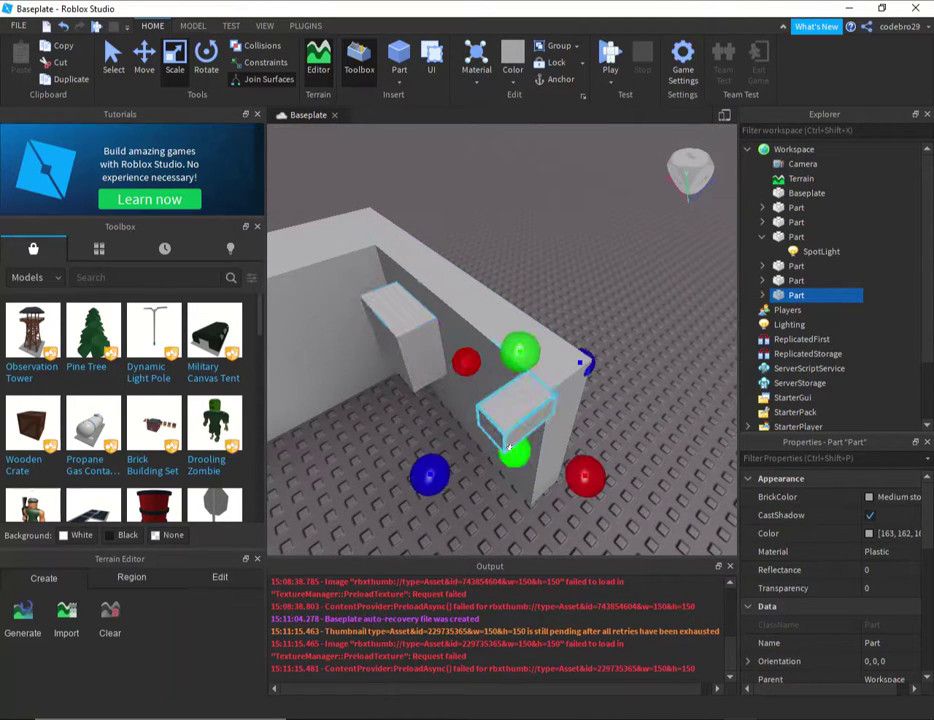
left_click_drag(507, 452, 538, 546)
right_click_drag(582, 520, 611, 516)
scroll(612, 516, "down", 3)
left_click_drag(626, 422, 428, 367)
Insert a part on top of the walls and scale it into a roof covering the whole room
key("w")
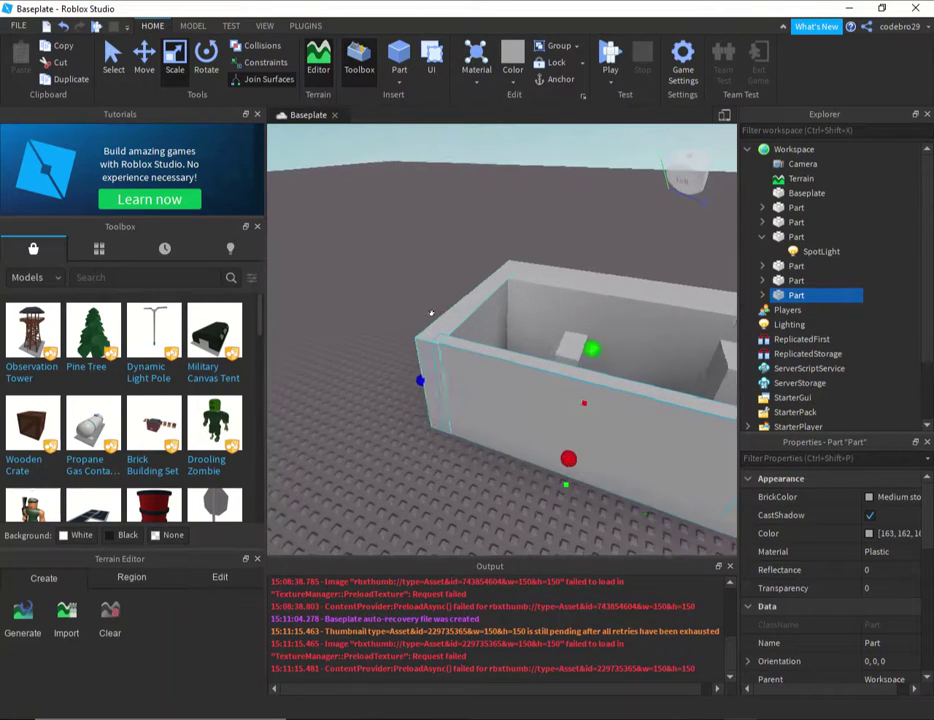
key("a")
left_click(395, 60)
left_click_drag(492, 310, 533, 282)
left_click_drag(604, 327, 554, 373)
key("d")
key("w")
key("s")
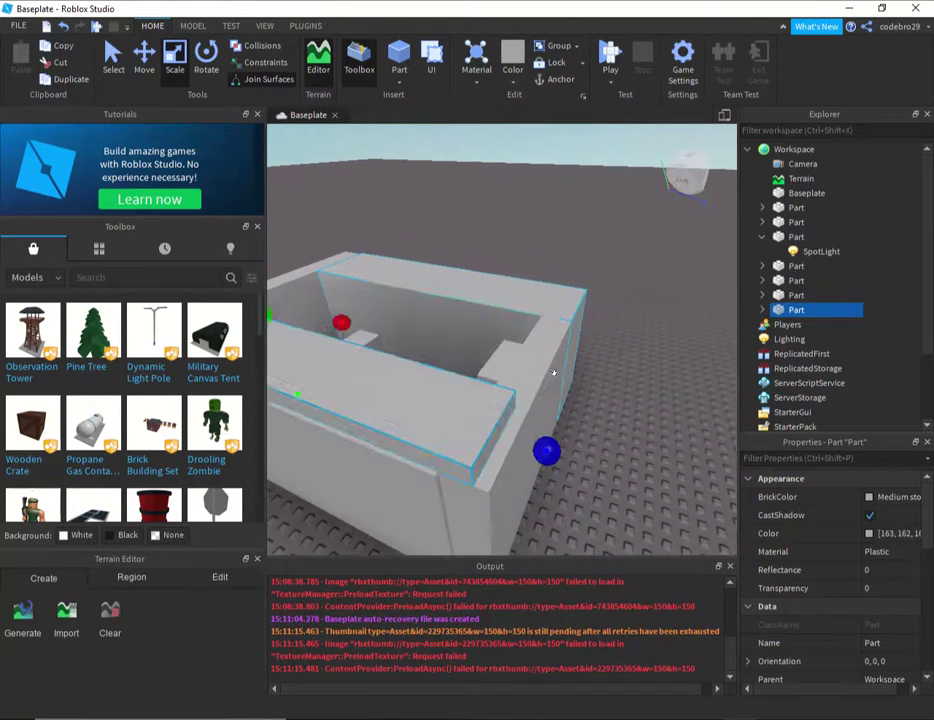
right_click_drag(554, 373, 453, 304)
left_click_drag(438, 320, 484, 227)
Select all the parts of the room together and anchor them
right_click_drag(486, 230, 436, 290)
key("w")
key("s")
left_click_drag(398, 149, 714, 517)
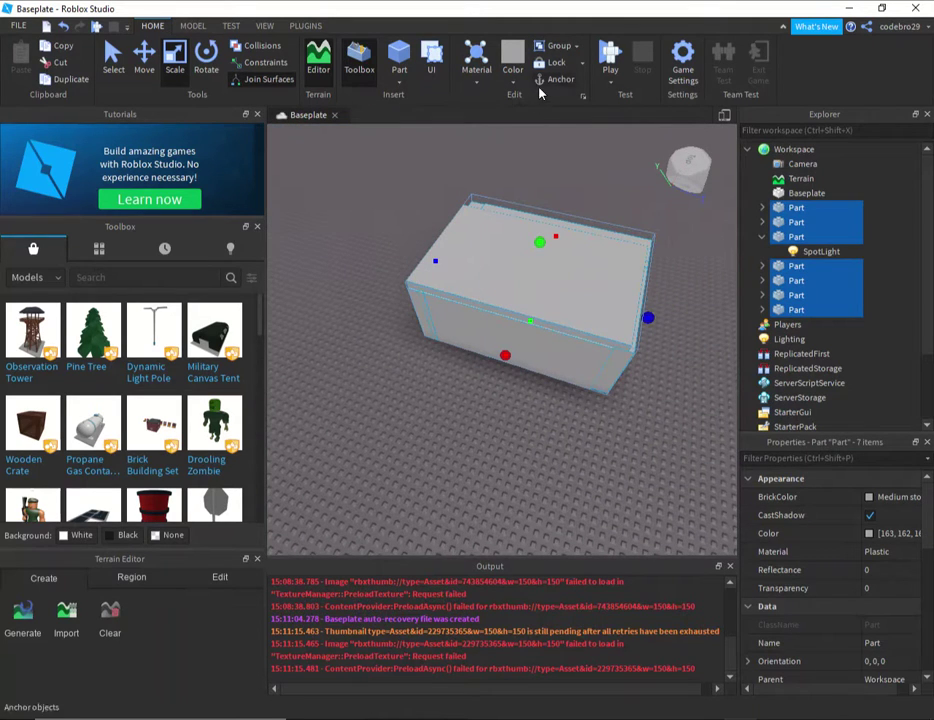
left_click(565, 181)
Recolour the part holding the SpotLight inside the room to New Yeller
scroll(442, 324, "up", 8)
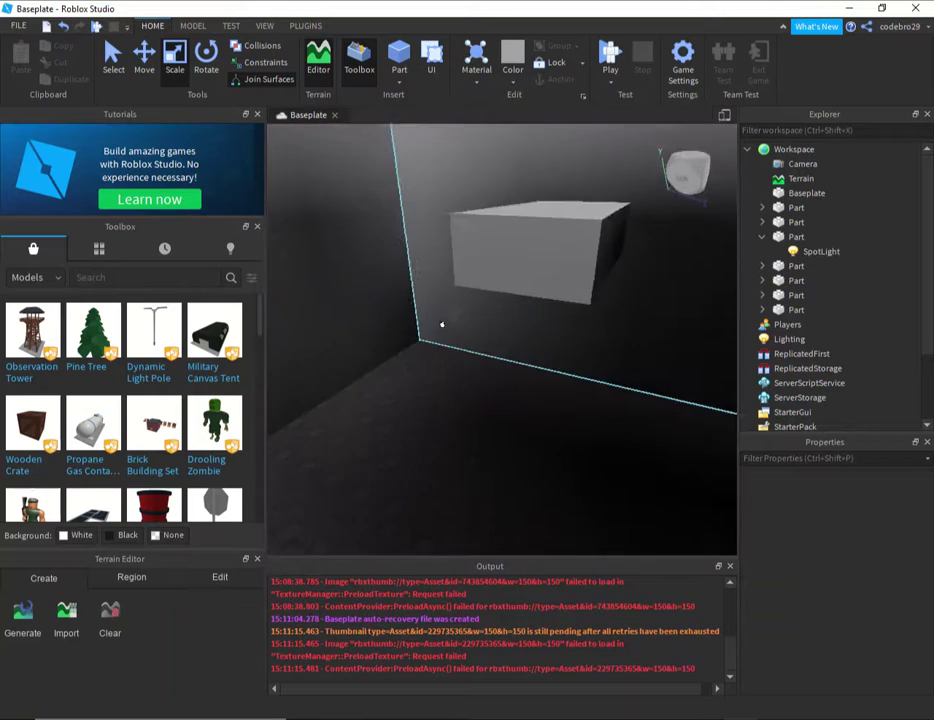
mouse_move(442, 324)
right_mouse_down()
mouse_move(450, 325)
mouse_move(440, 309)
right_mouse_up()
scroll(582, 359, "down", 4)
scroll(567, 361, "up", 4)
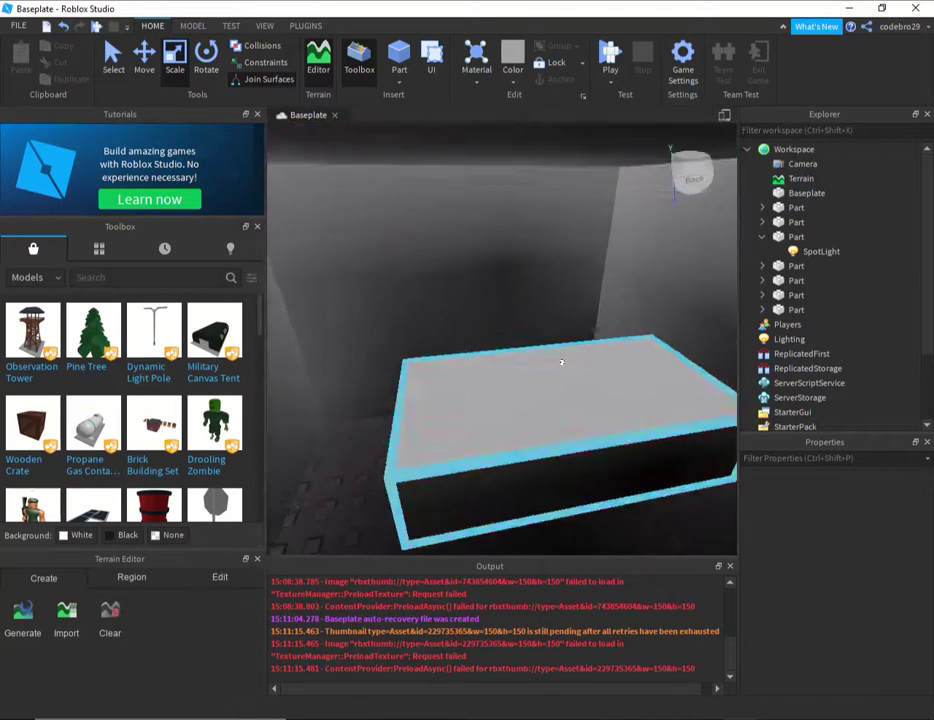
left_click(558, 409)
scroll(548, 388, "down", 3)
right_click_drag(548, 388, 553, 392)
scroll(559, 407, "up", 3)
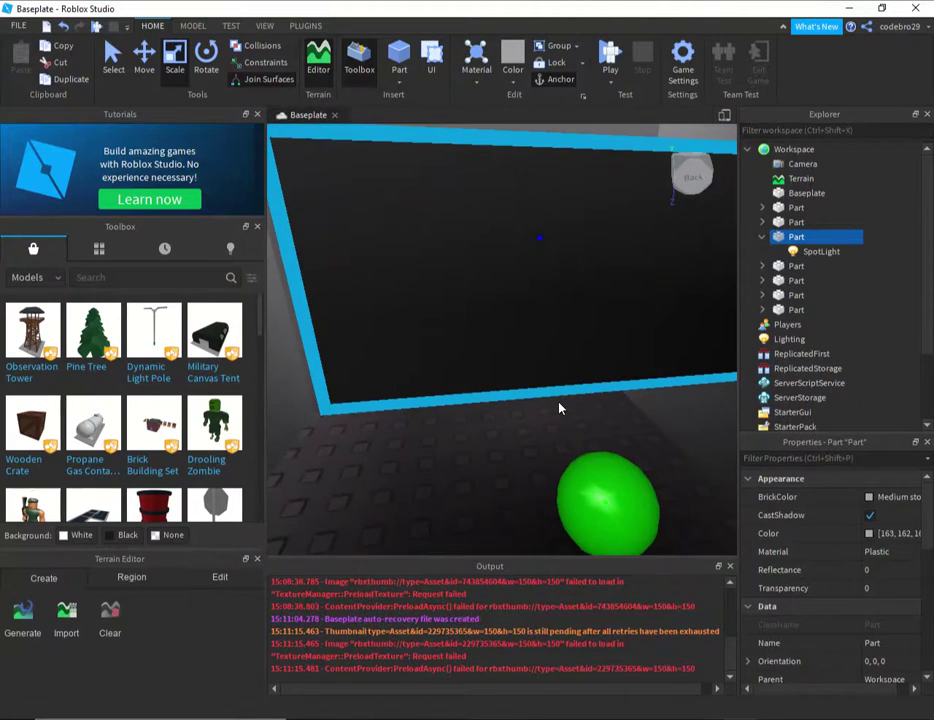
scroll(558, 408, "down", 5)
left_click(513, 82)
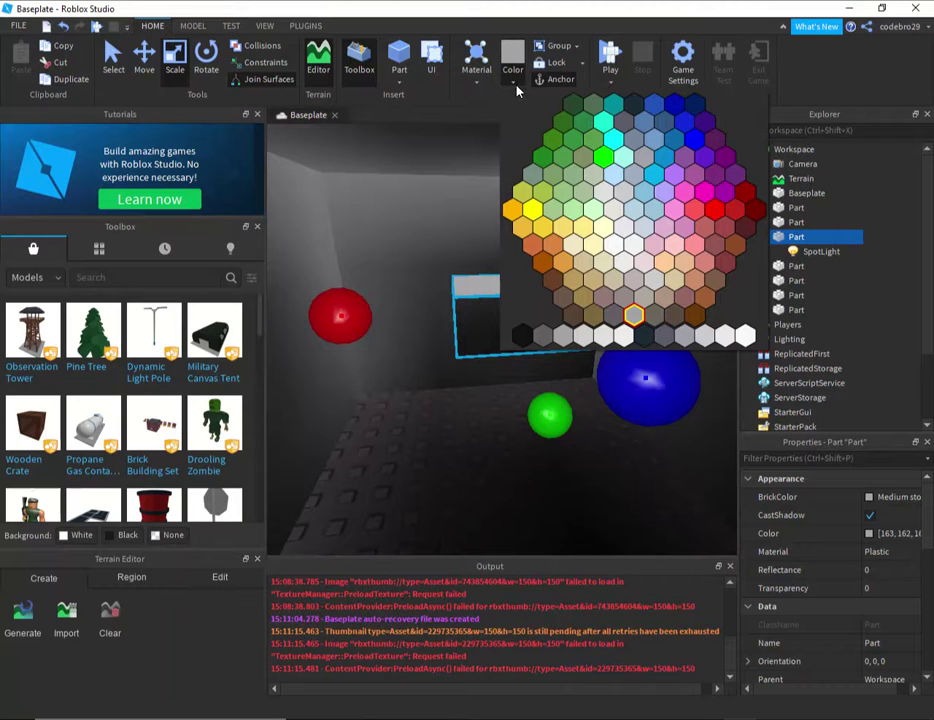
left_click(533, 213)
scroll(533, 213, "down", 5)
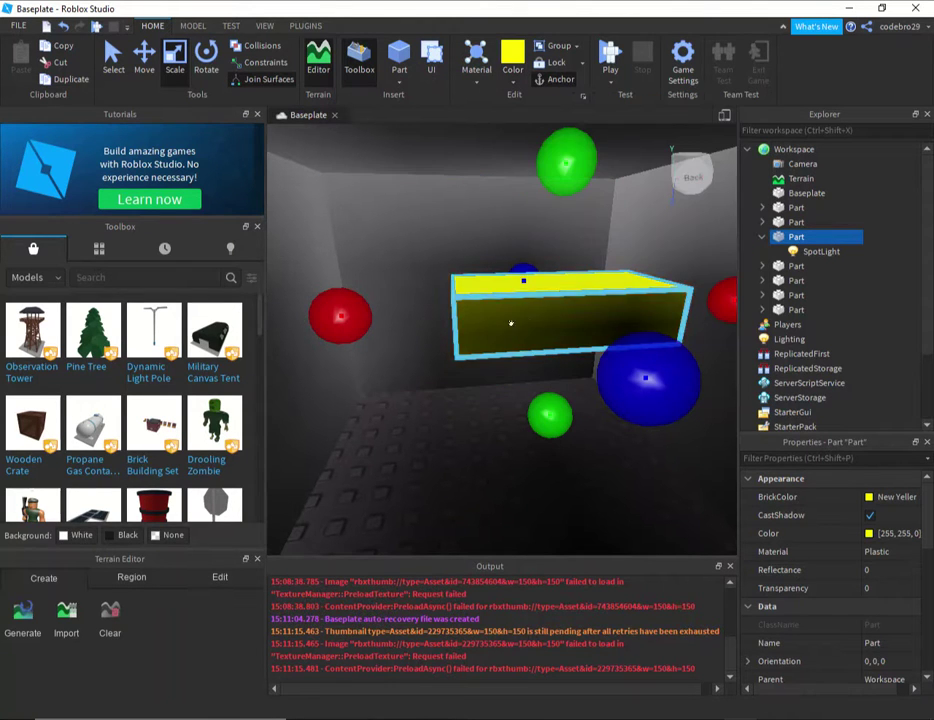
Set the SpotLight's face to Bottom so it shines downward from the yellow part
scroll(473, 330, "down", 3)
scroll(472, 330, "up", 5)
scroll(480, 325, "down", 5)
scroll(496, 313, "up", 2)
left_click(795, 254)
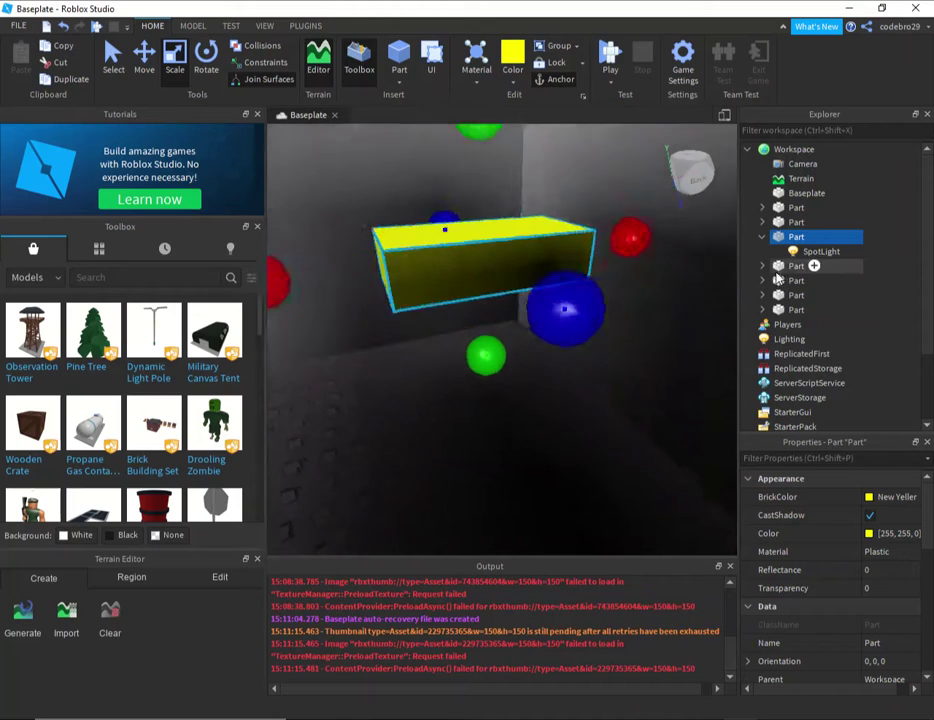
left_click(800, 253)
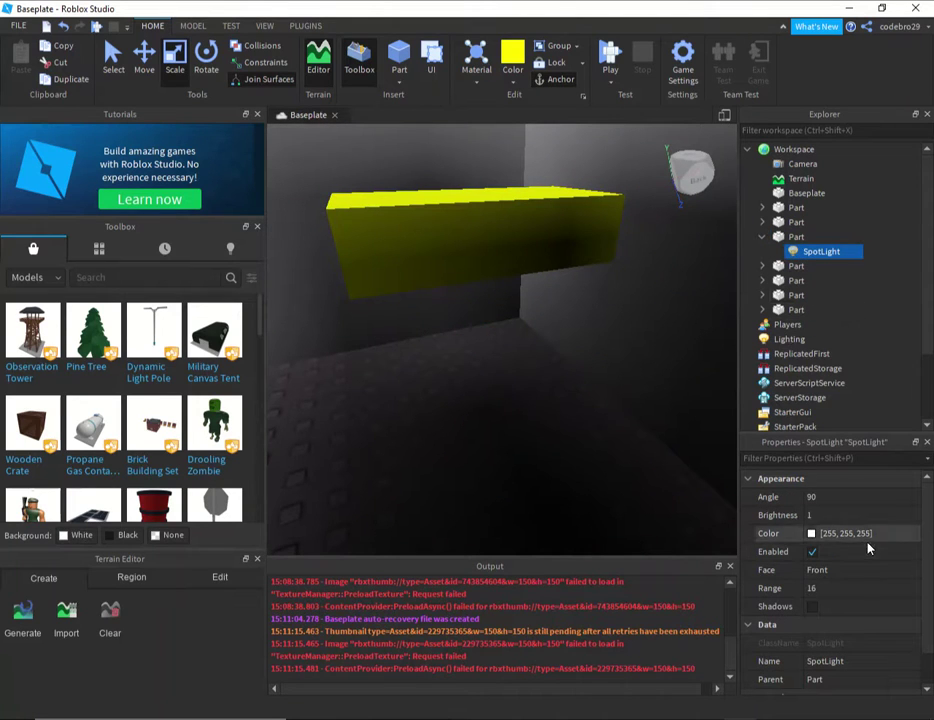
scroll(835, 499, "down", 1)
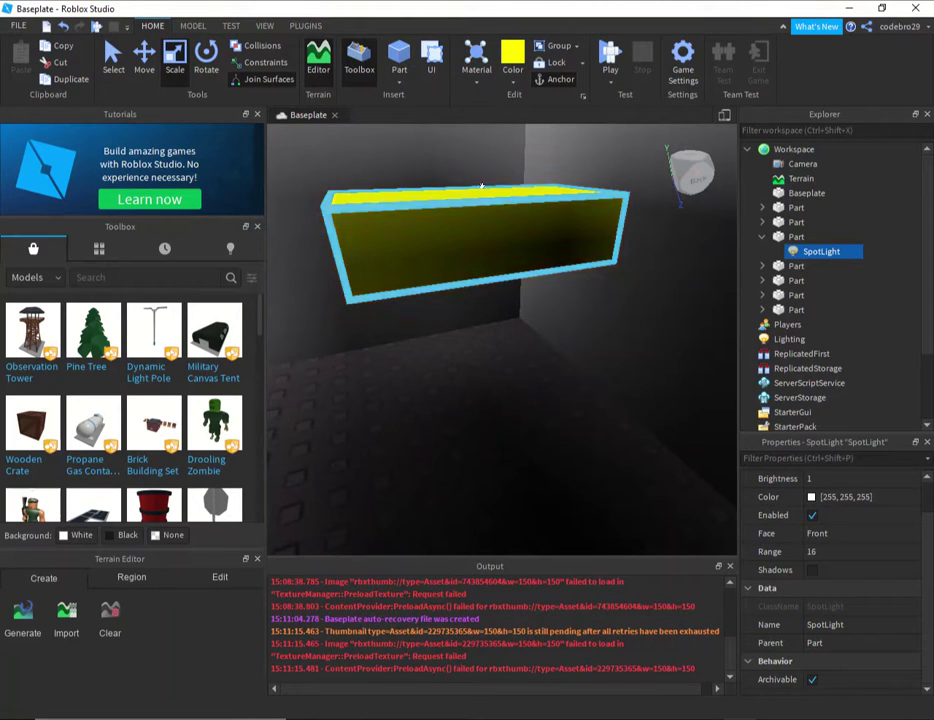
left_click(855, 537)
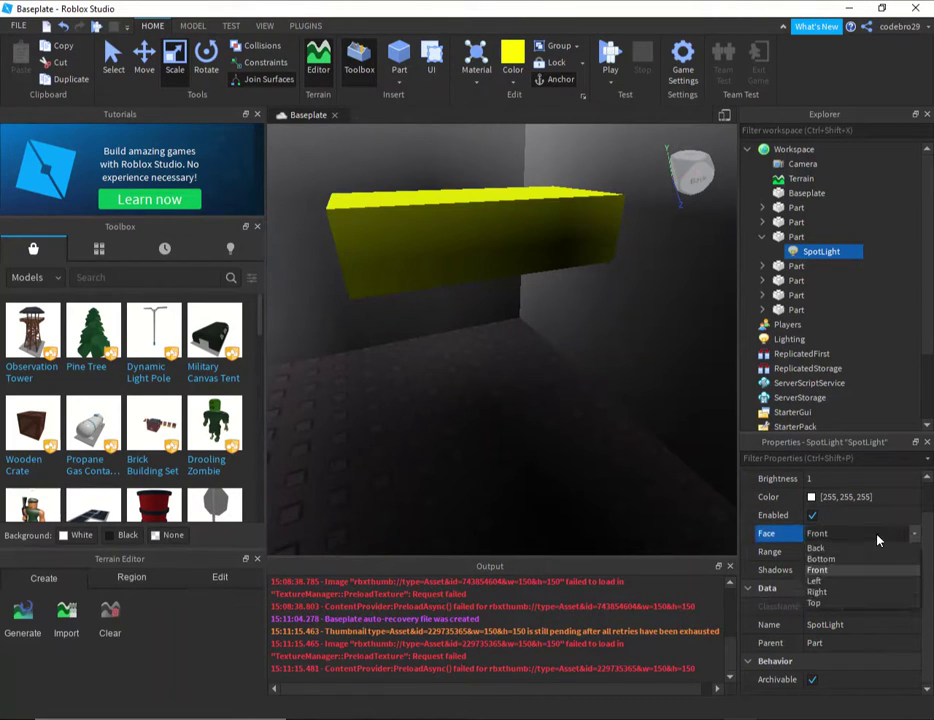
left_click(830, 549)
right_click_drag(450, 359, 523, 387)
Set the SpotLight's range to 60
left_click(858, 553)
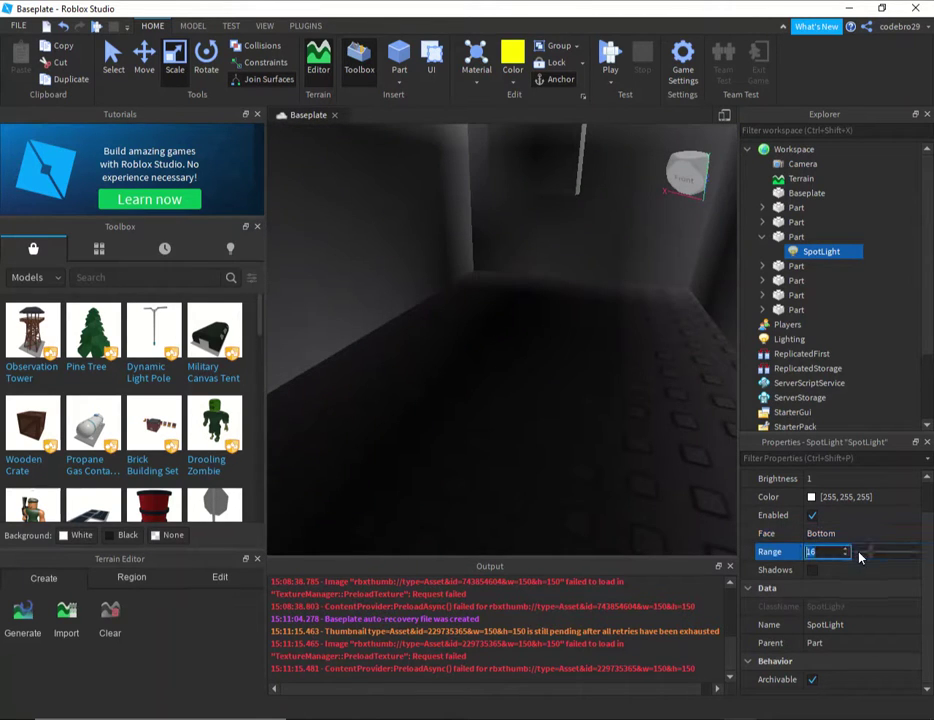
type("60")
key("Return")
mouse_move(603, 487)
right_mouse_down()
mouse_move(590, 467)
mouse_move(603, 487)
right_mouse_up()
scroll(604, 488, "up", 2)
scroll(600, 360, "down", 2)
Raise the SpotLight's brightness to 40 and reduce it again to roughly the middle of its range
left_click(519, 300)
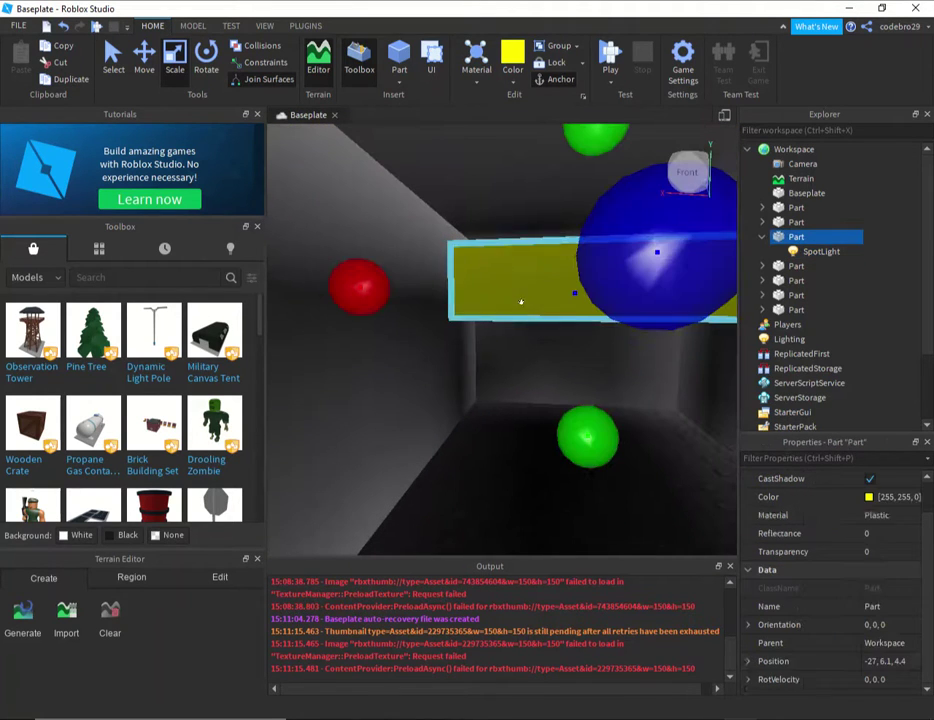
left_click(818, 251)
scroll(865, 560, "up", 2)
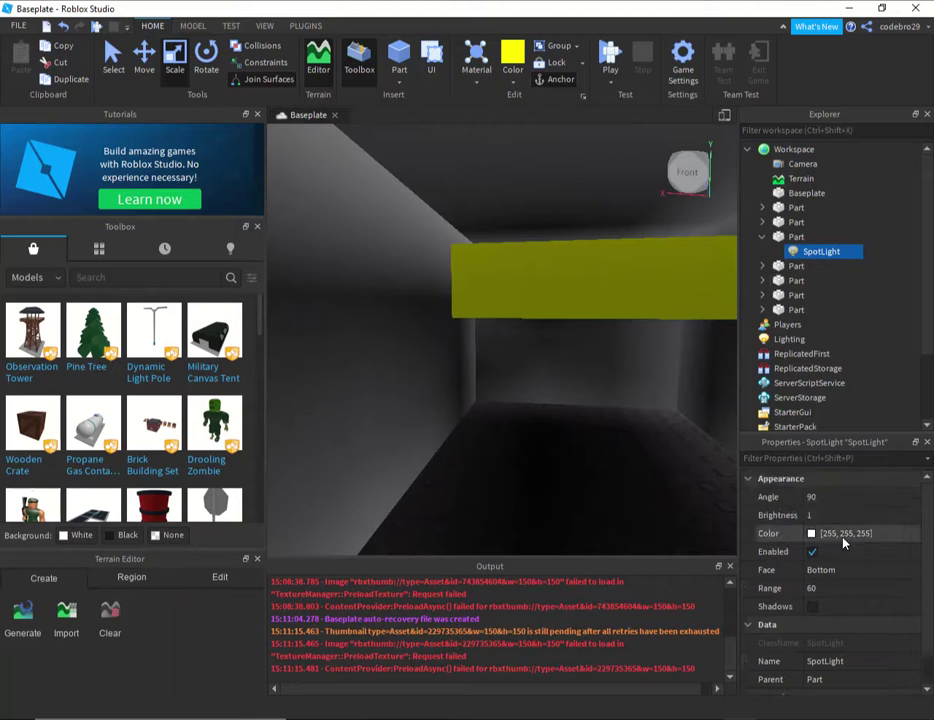
left_click(822, 515)
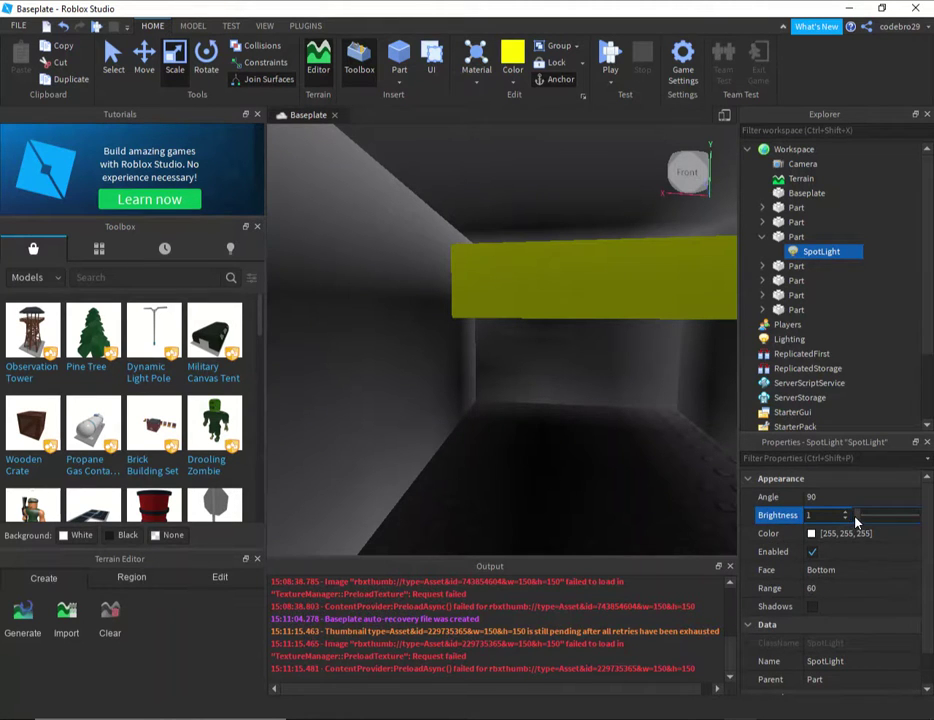
left_click_drag(856, 516, 919, 516)
right_click_drag(530, 359, 528, 375)
left_click(830, 515)
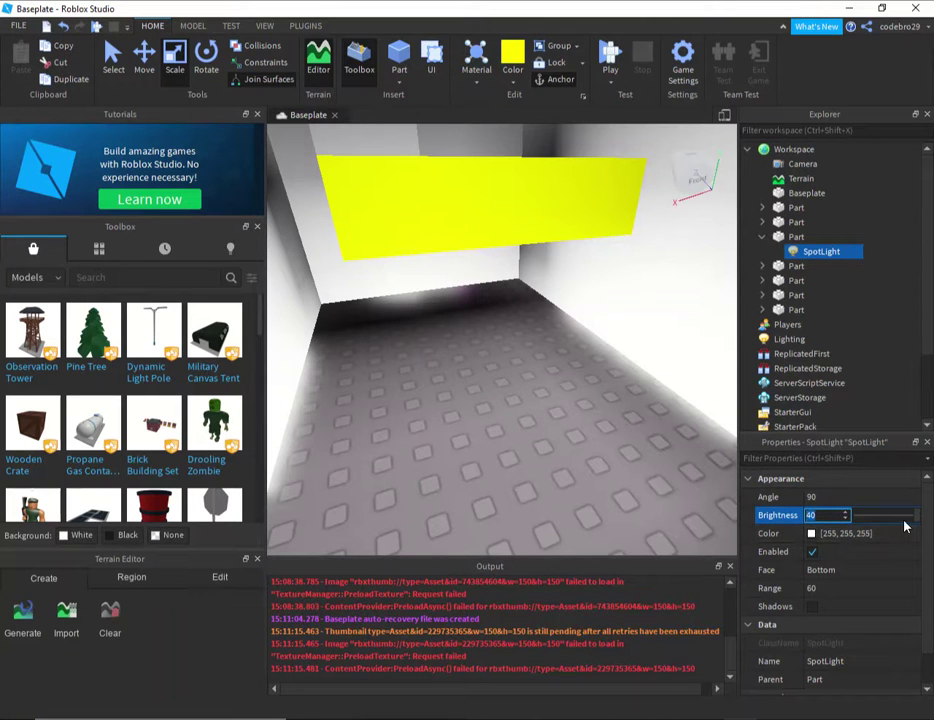
left_click_drag(917, 521, 882, 509)
Move the yellow light part up against the room's ceiling
right_click_drag(532, 367, 518, 331)
left_click_drag(522, 288, 544, 158)
right_click_drag(552, 325, 707, 273)
left_click(589, 332)
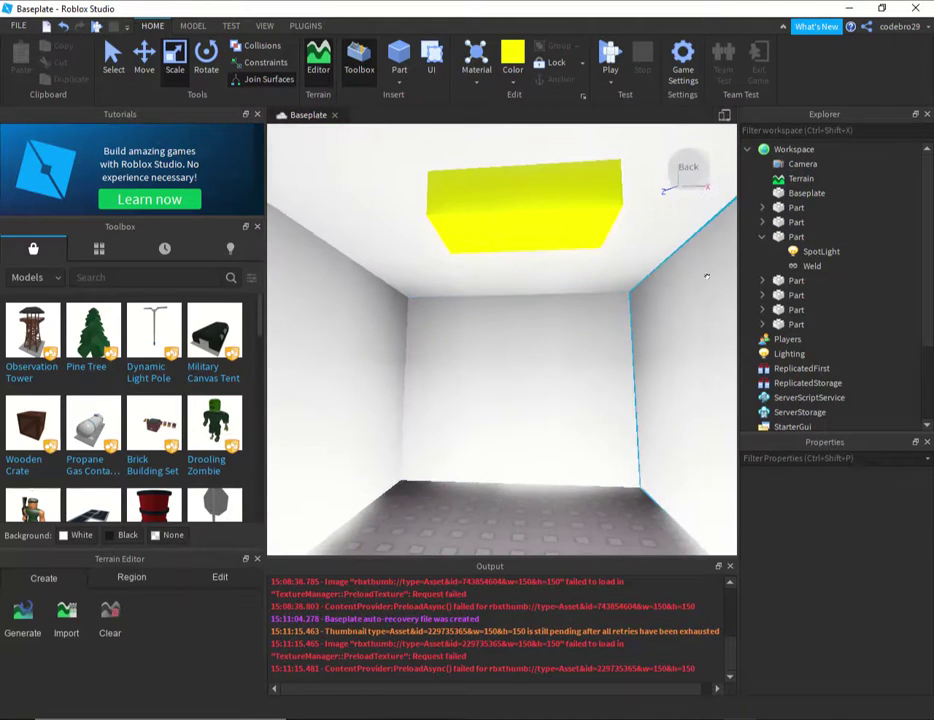
Rename the yellow ceiling part as light
left_click(795, 237)
left_click(796, 238)
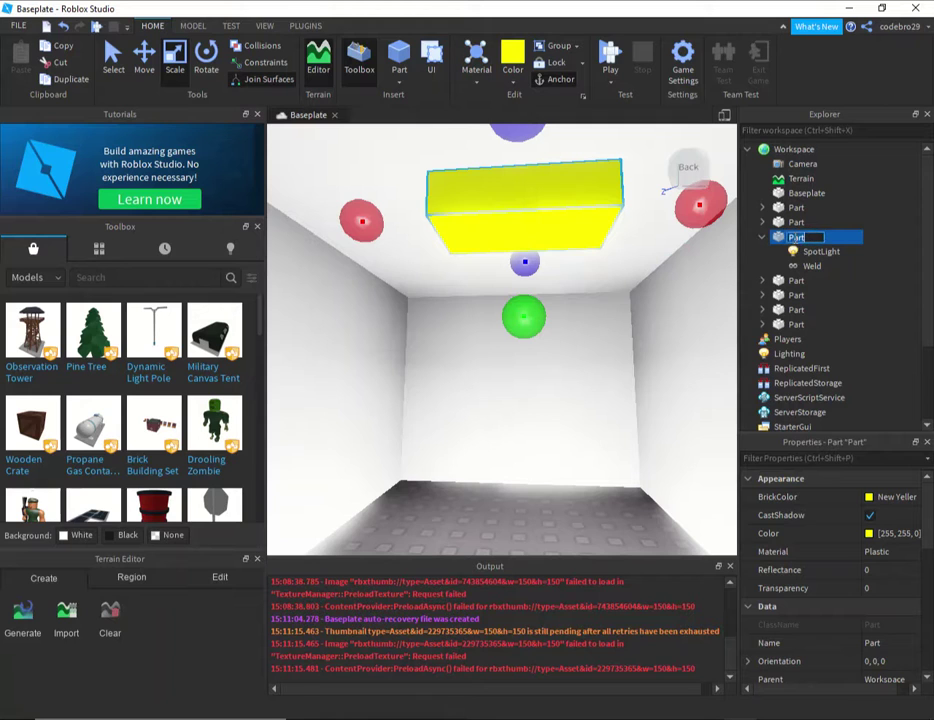
type("light")
key("Return")
Rename the block mounted on the wall as trigger
right_click_drag(585, 170, 673, 440)
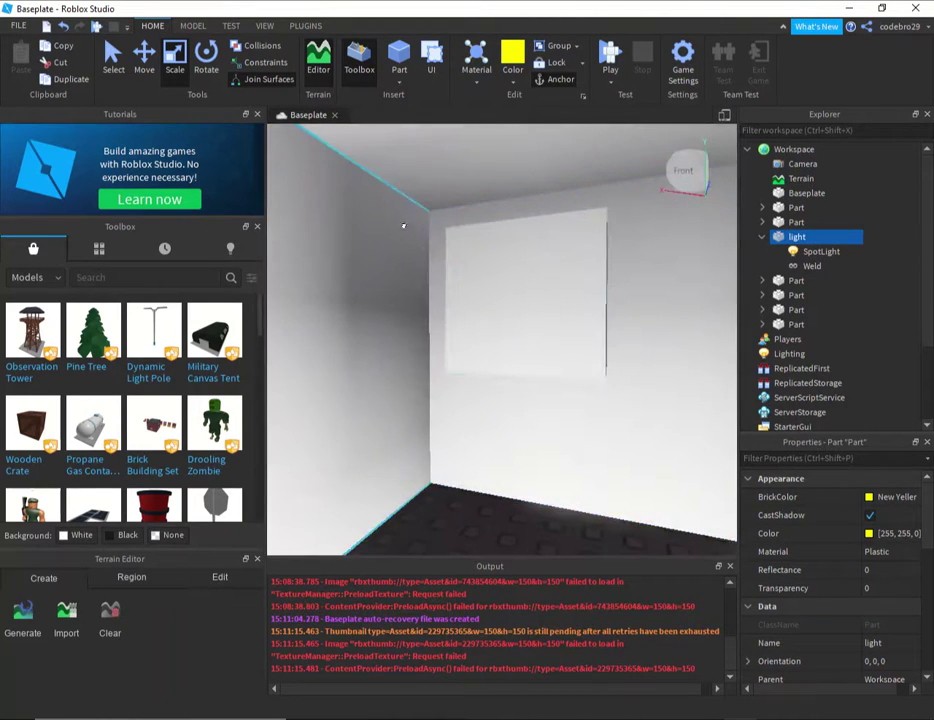
left_click(463, 270)
left_click_drag(800, 263, 796, 208)
type("trigger")
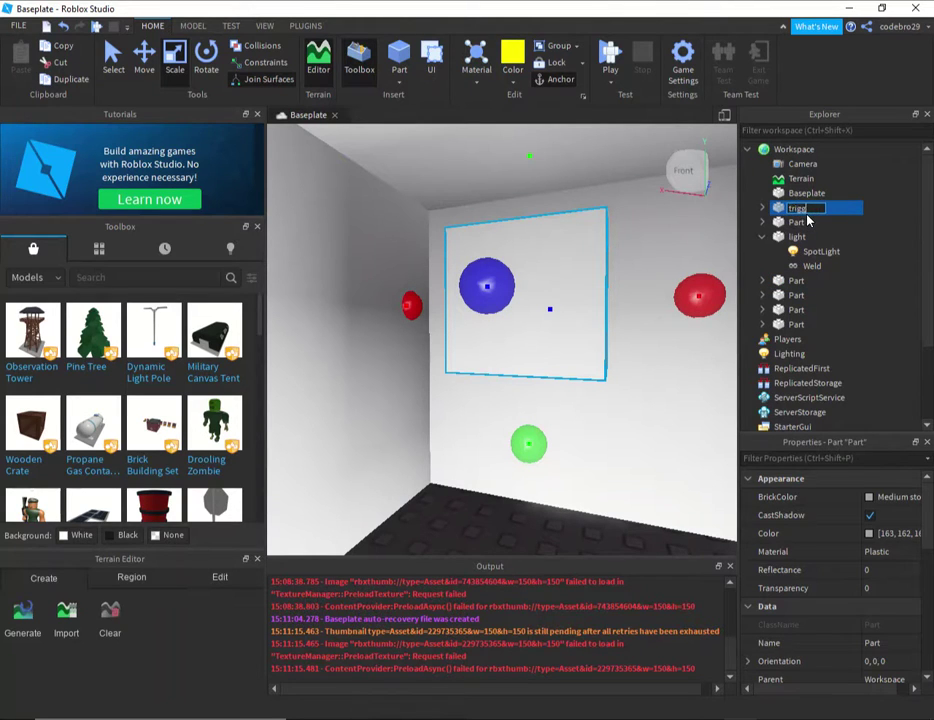
key("Return")
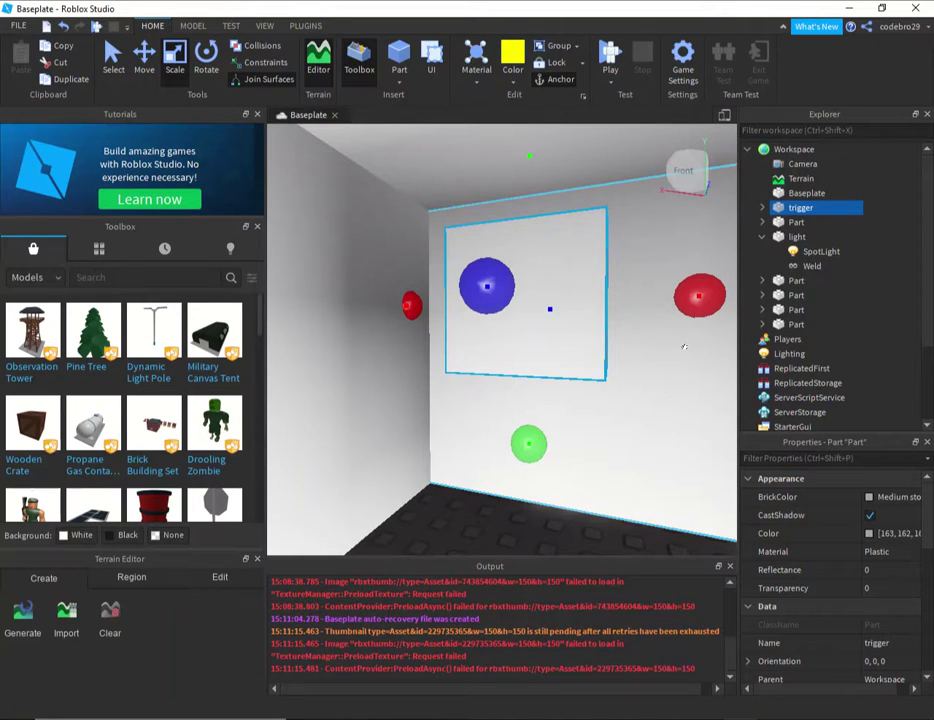
Select the yellow light part along with the trigger block and group both into one model
right_click_drag(678, 375, 678, 375)
left_click(454, 322, "ctrl")
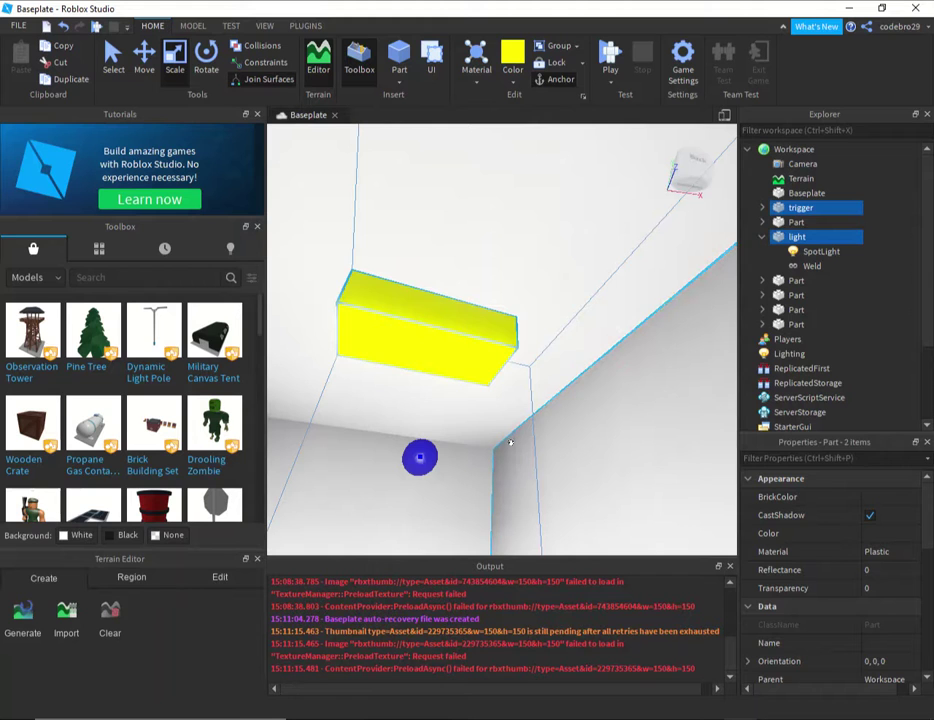
key("ctrl+g")
right_click_drag(461, 186, 583, 363)
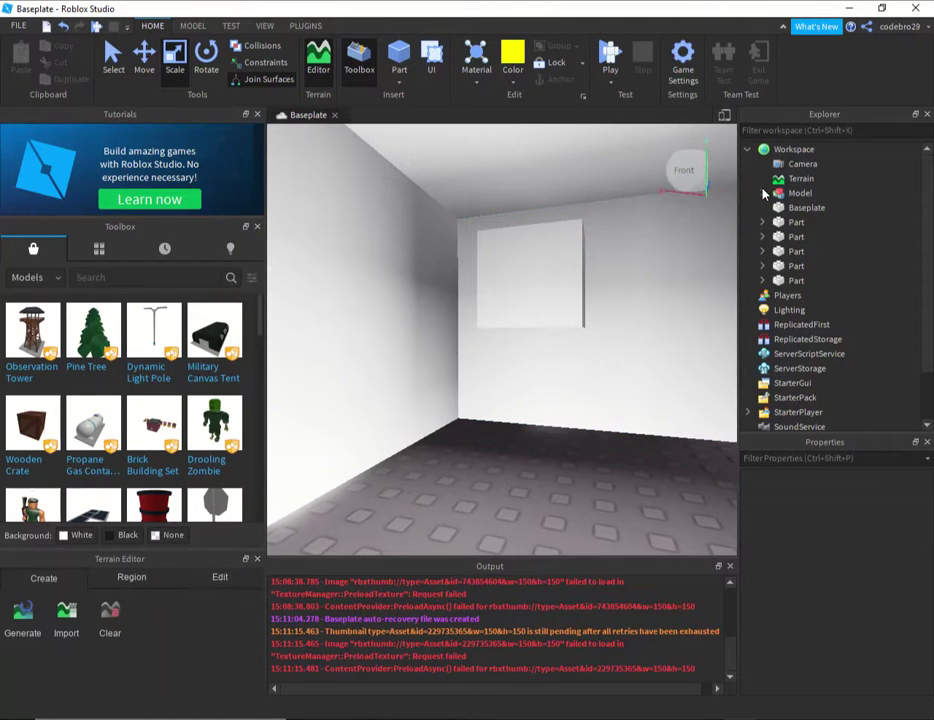
Insert a BoolValue into the light part of the new model
left_click(763, 193)
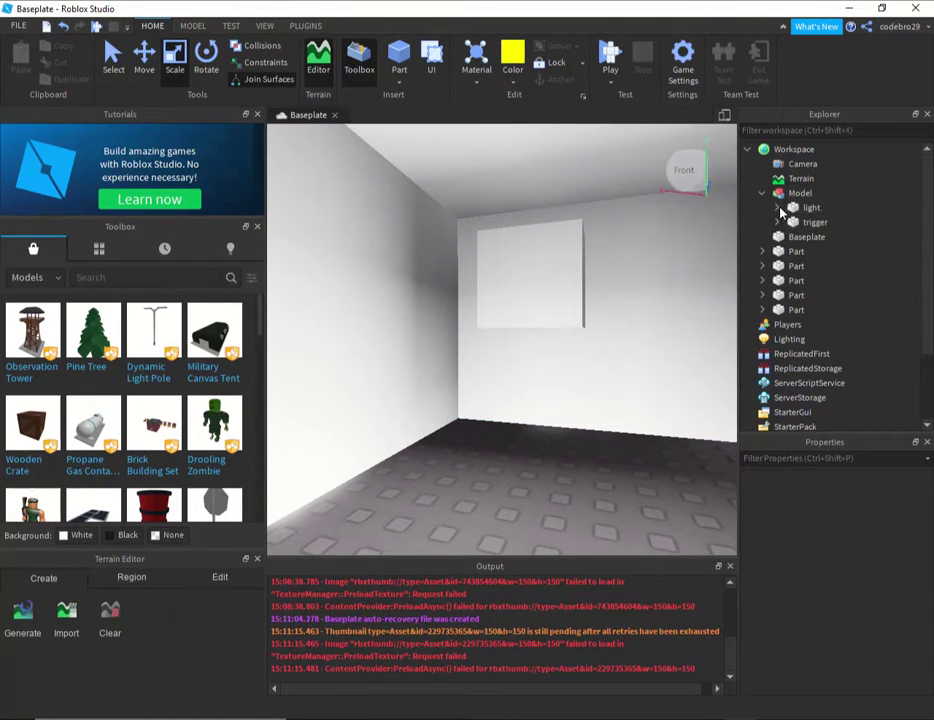
left_click(837, 207)
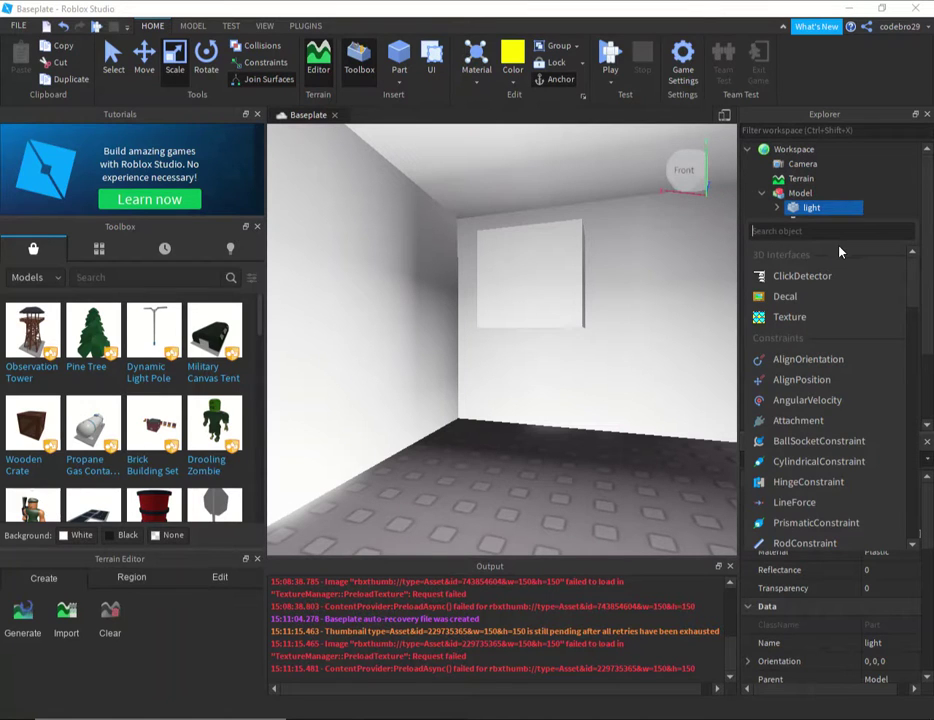
type("bool")
key("Return")
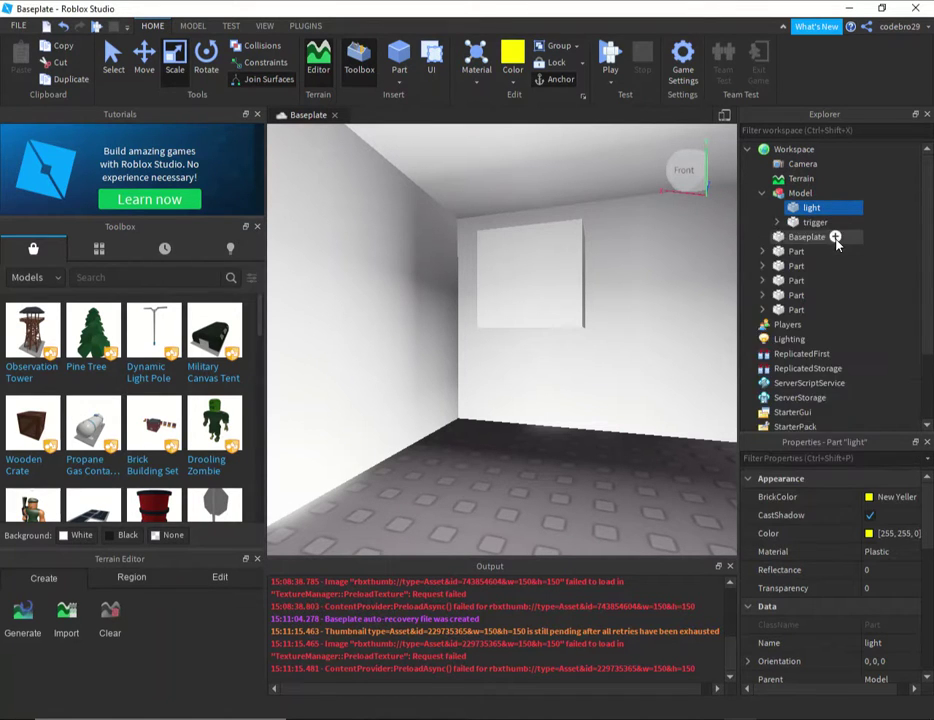
left_click(828, 237)
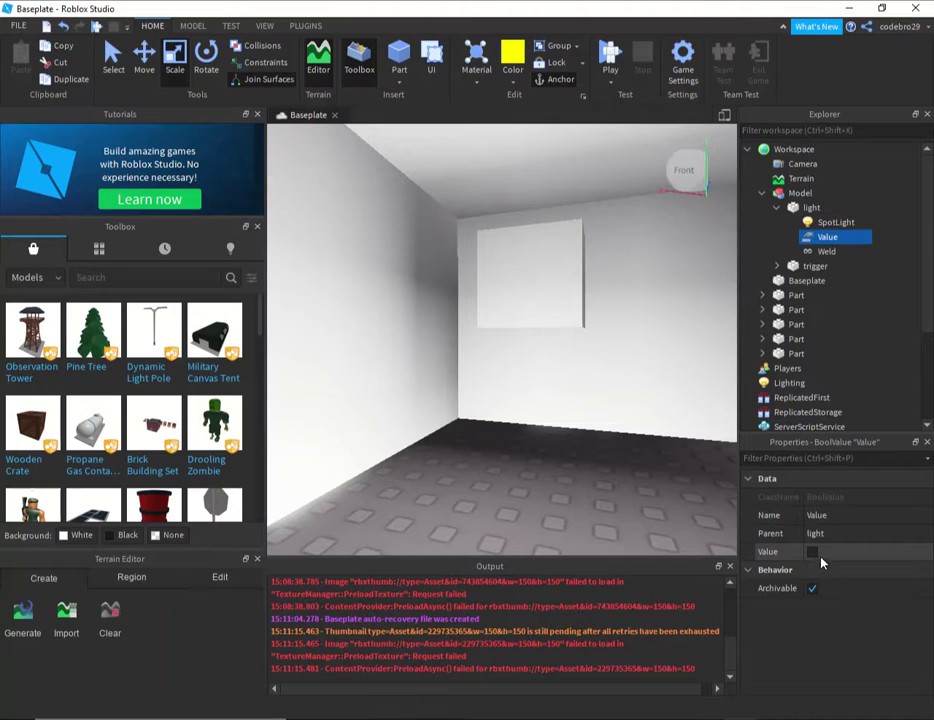
right_click_drag(523, 407, 570, 425)
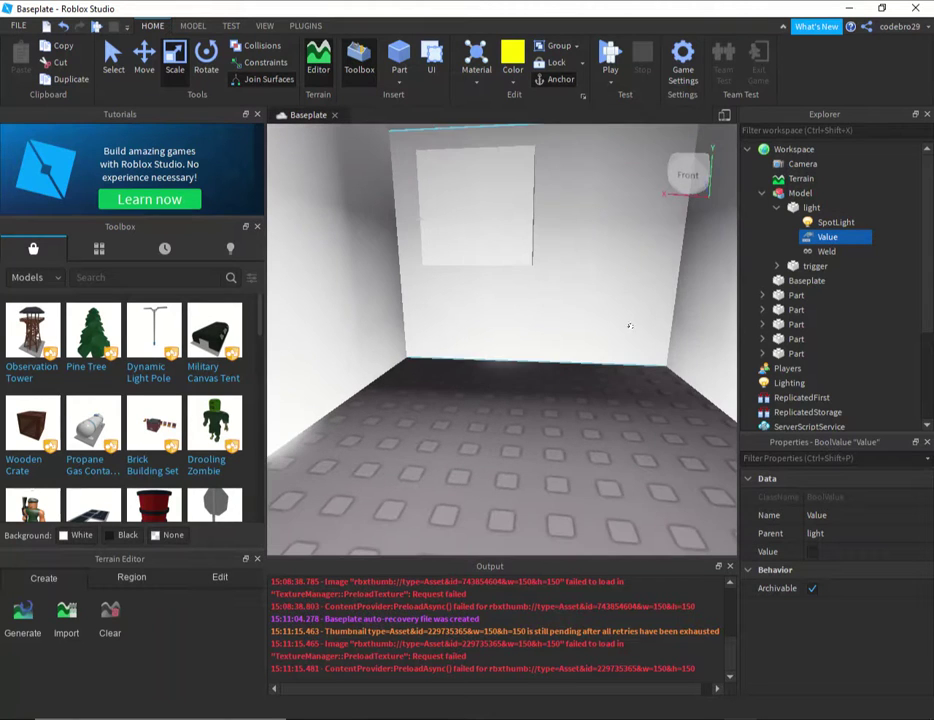
left_click(777, 207)
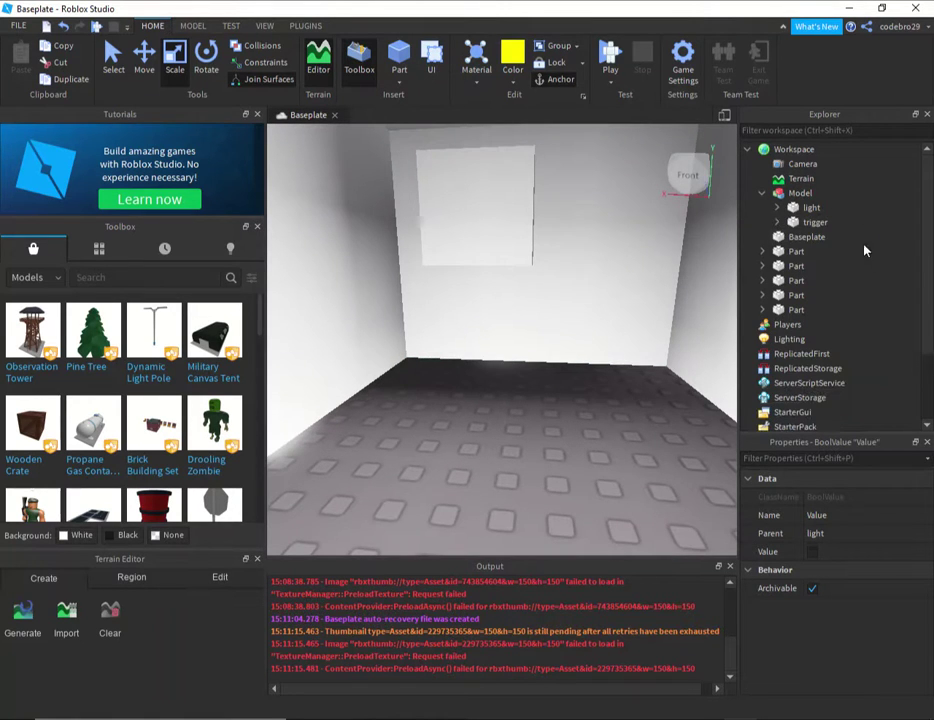
Insert a Script into the trigger part and delete its default code
left_click(836, 222)
type("sc")
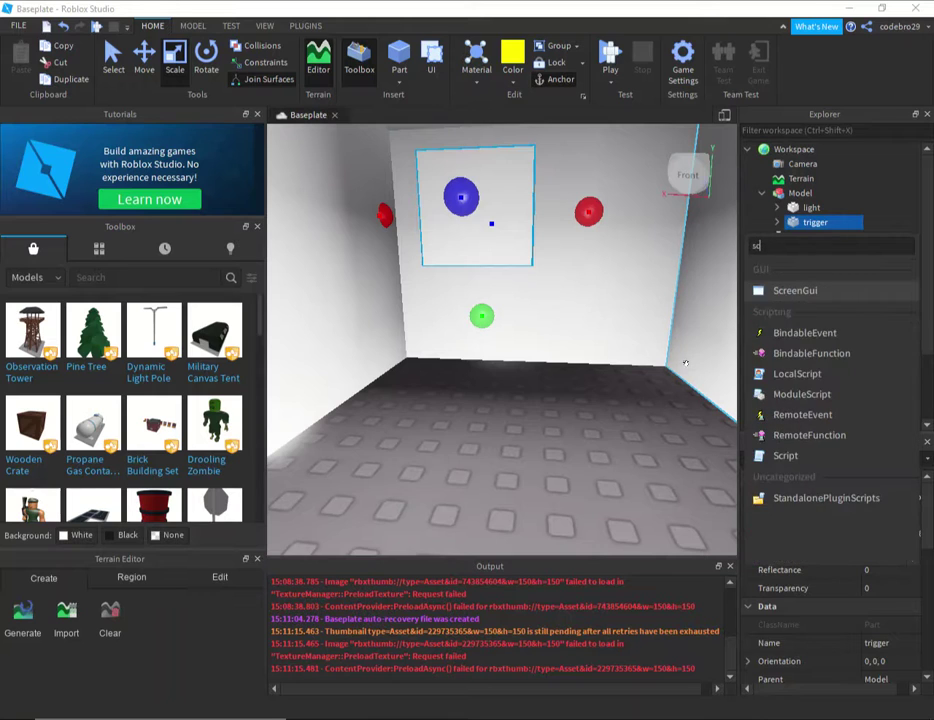
type("ript")
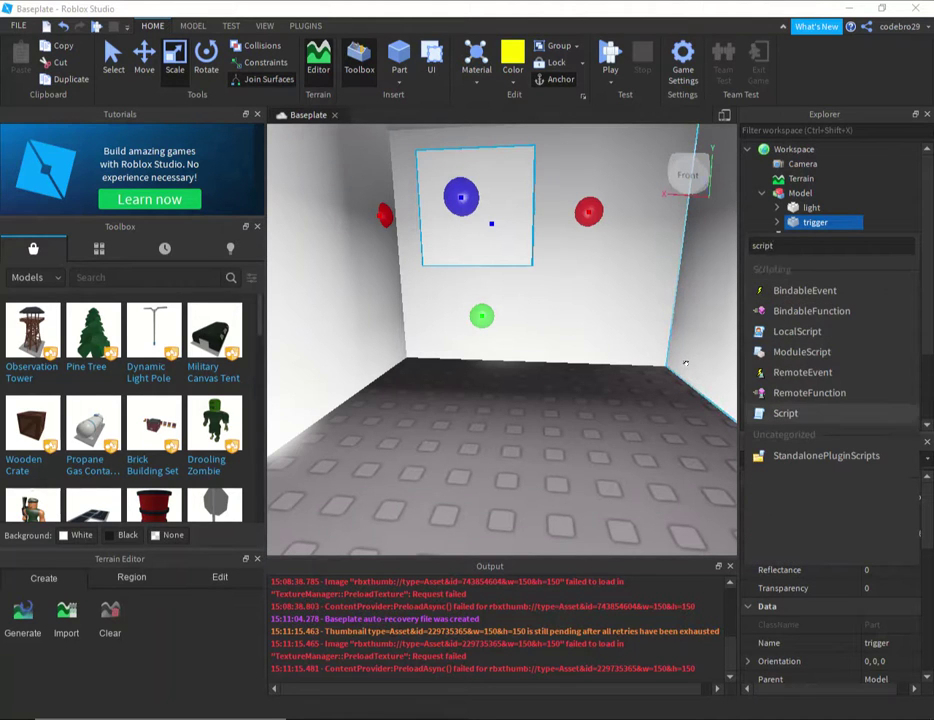
key("Return")
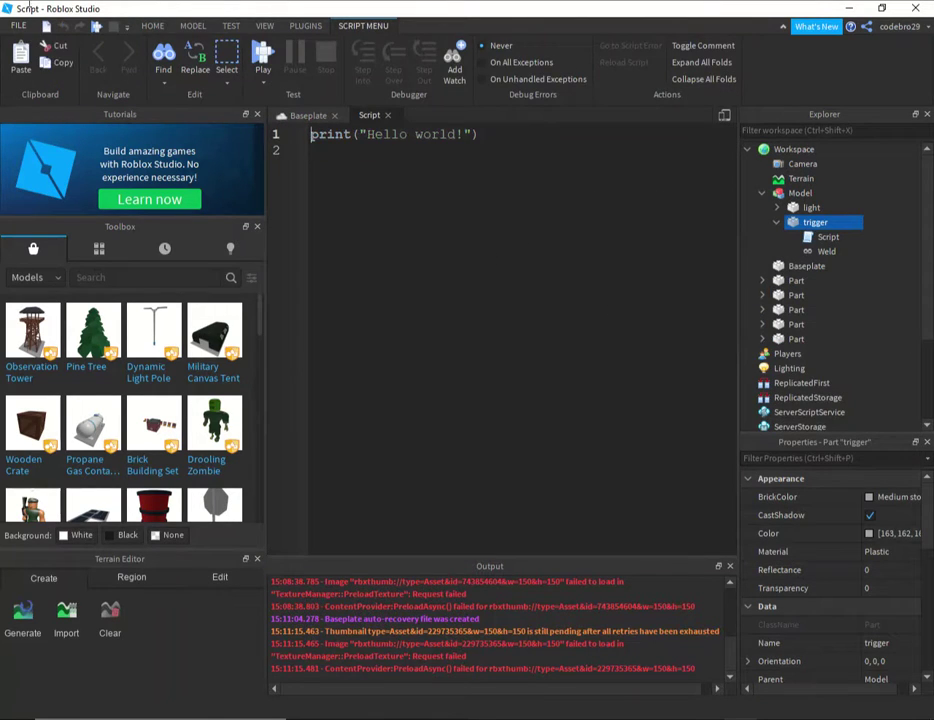
key("ctrl+a")
key("BackSpace")
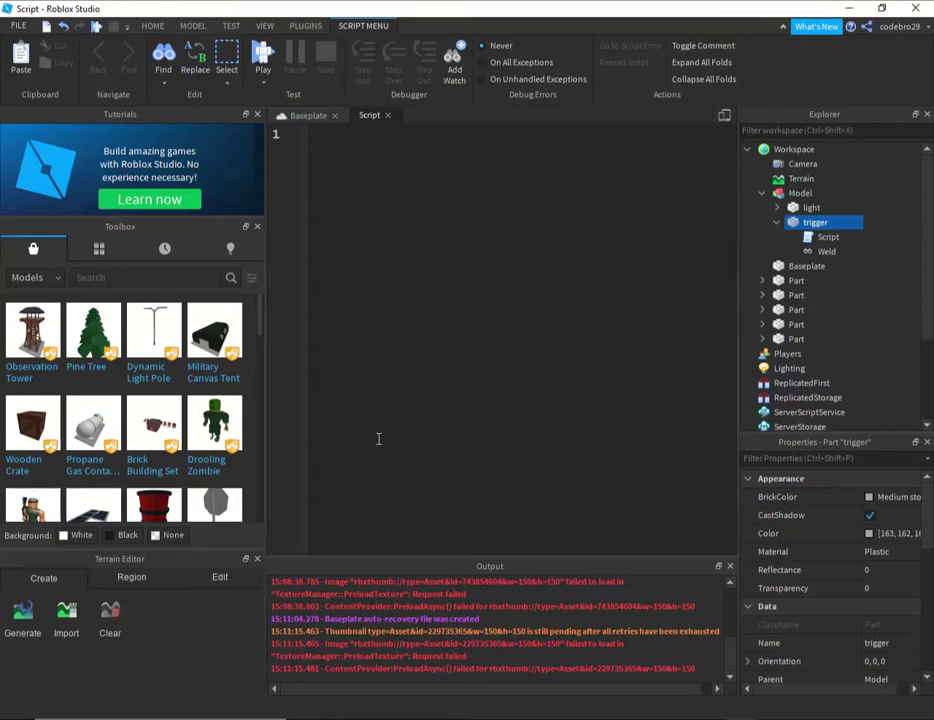
Insert a ClickDetector into the trigger part
left_click(308, 115)
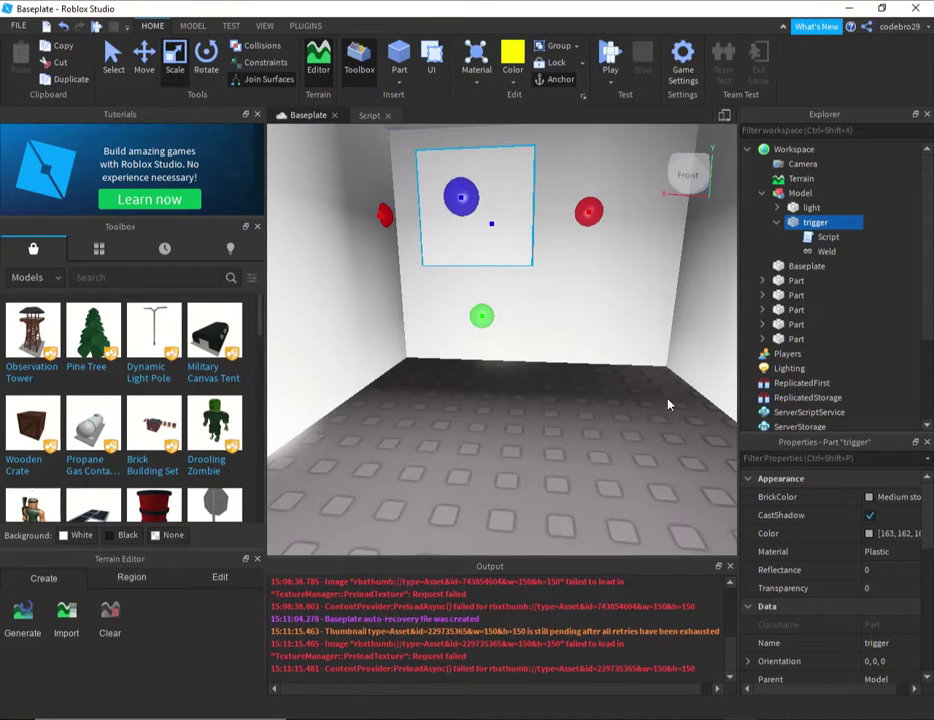
left_click(776, 208)
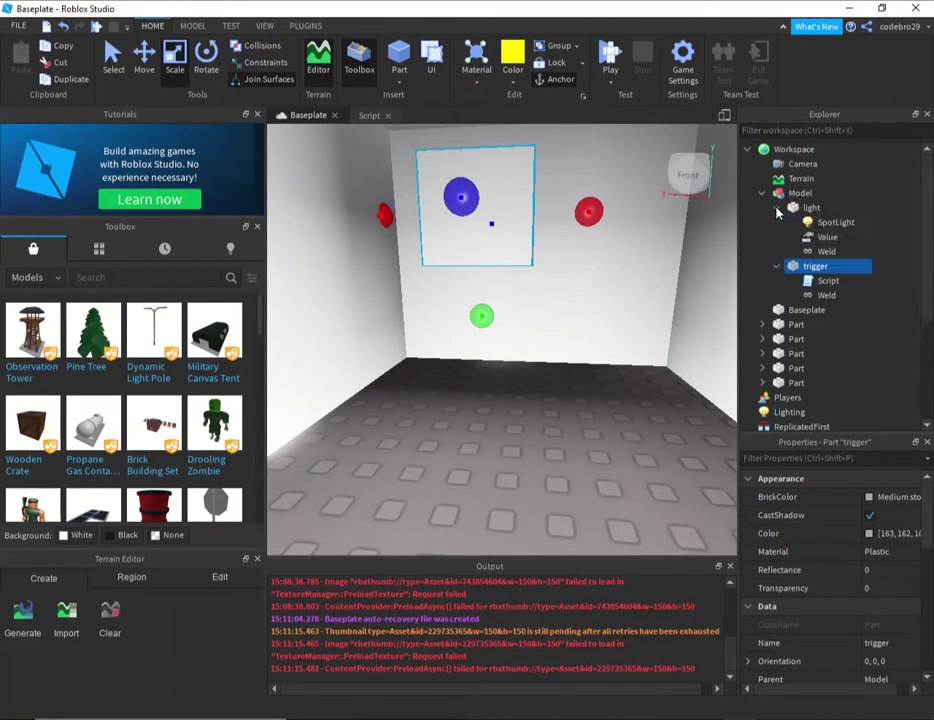
left_click(778, 209)
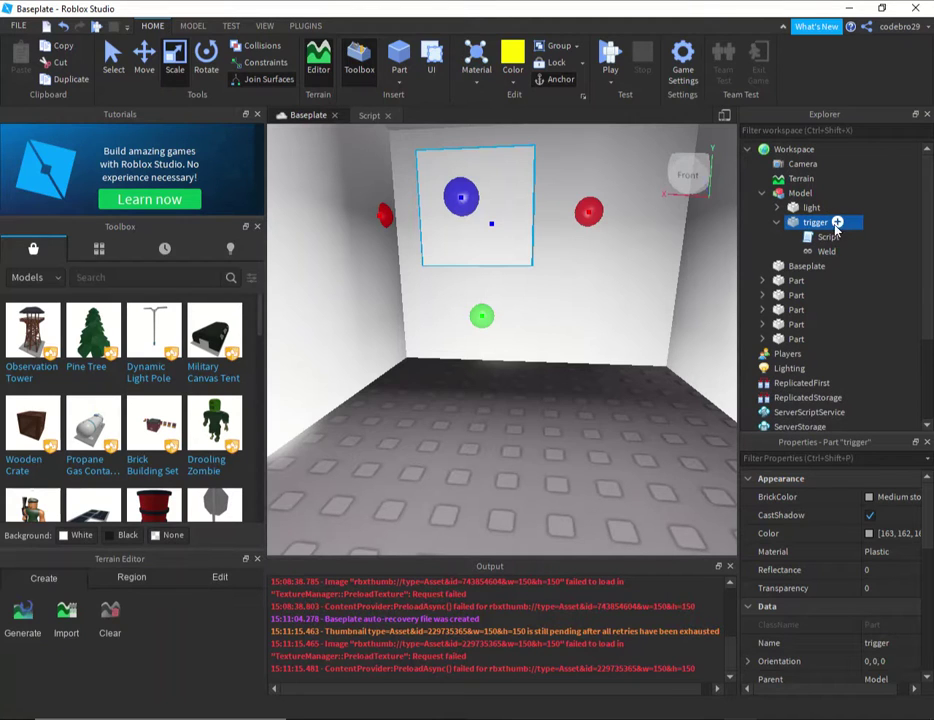
left_click(839, 222)
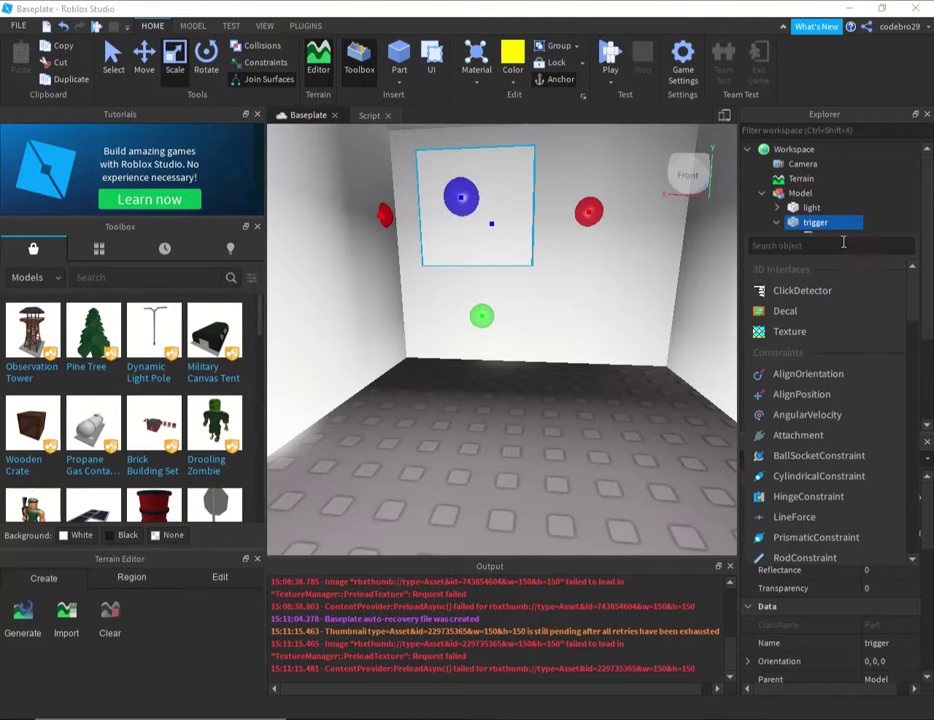
left_click(785, 290)
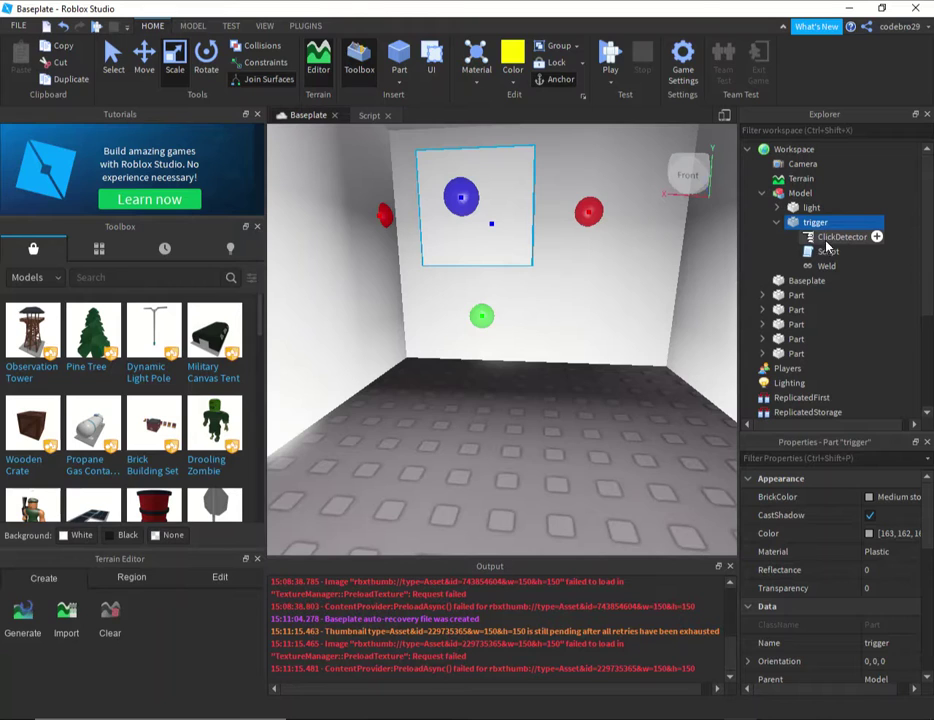
In the trigger's script, declare a local function OnClick(player) with its closing end
double_click(828, 251)
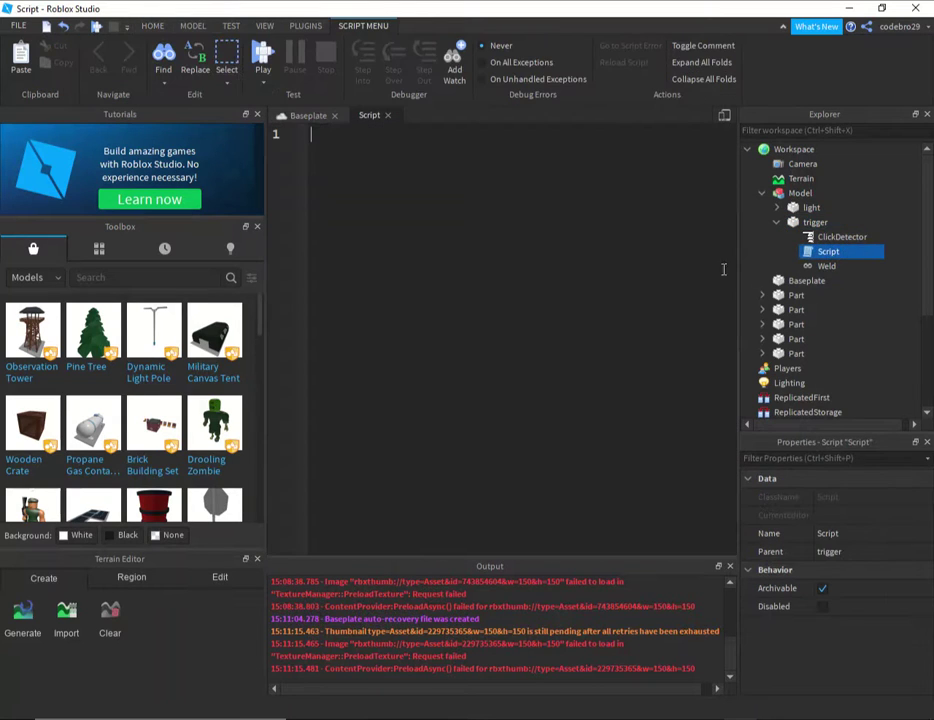
type("lo")
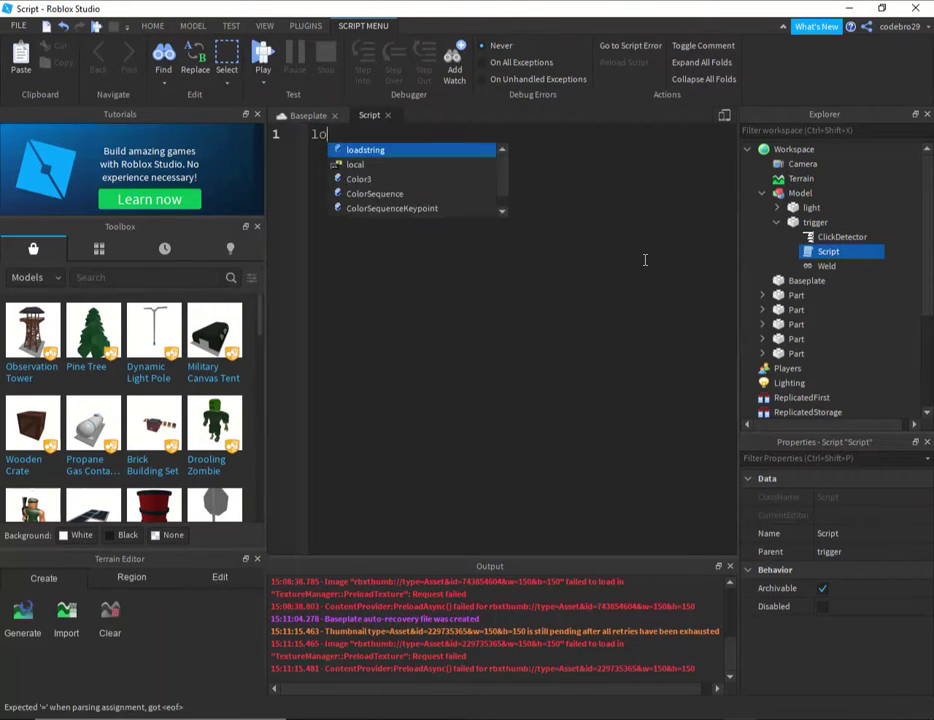
type("cal function ")
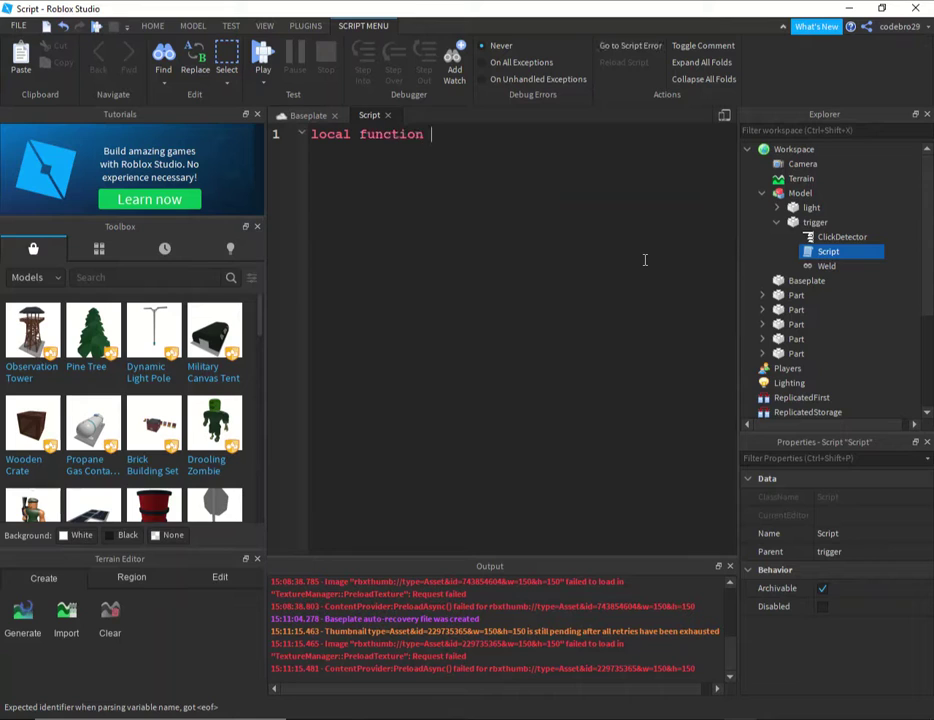
type("()Click(")
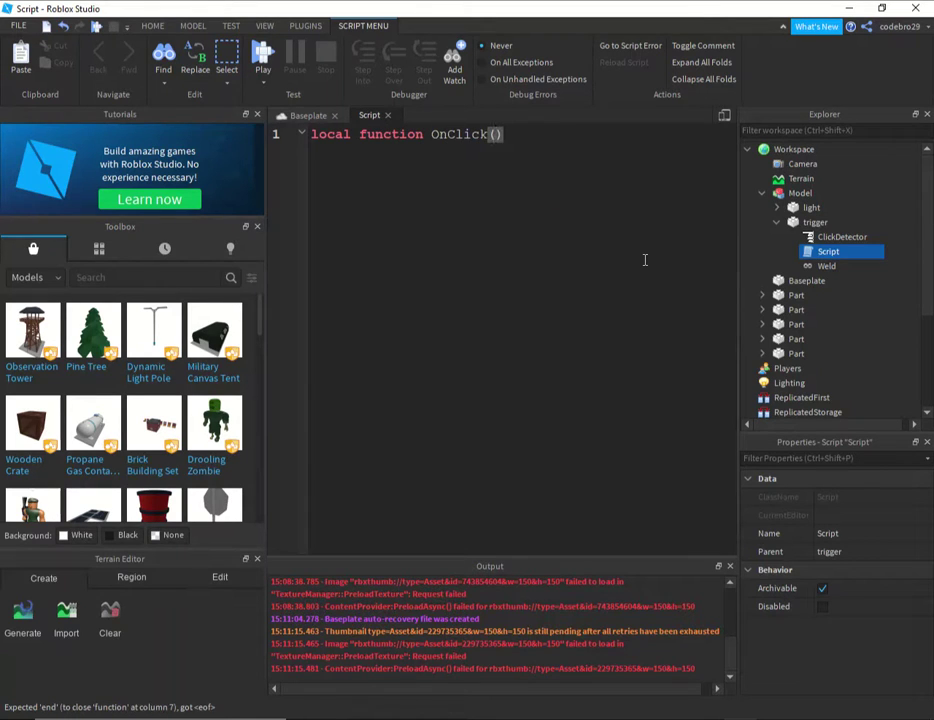
type("plyae")
key("BackSpace")
key("BackSpace")
key("BackSpace")
type("ayer")
key("Return")
type("script.Parent.")
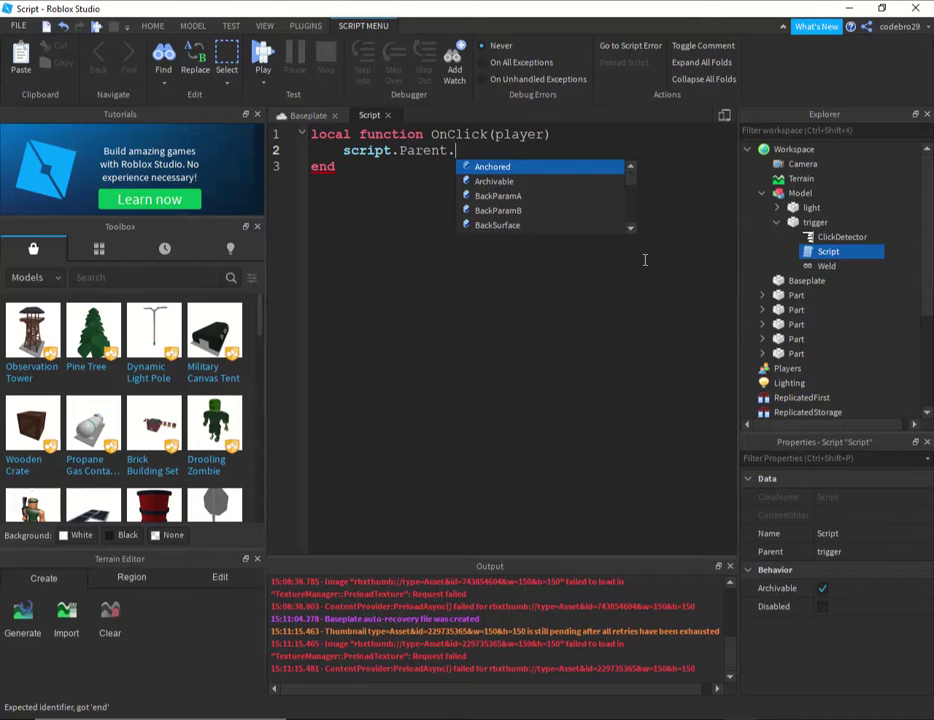
key("BackSpace")
key("BackSpace")
key("BackSpace")
key("BackSpace")
key("BackSpace")
key("BackSpace")
key("BackSpace")
key("BackSpace")
key("BackSpace")
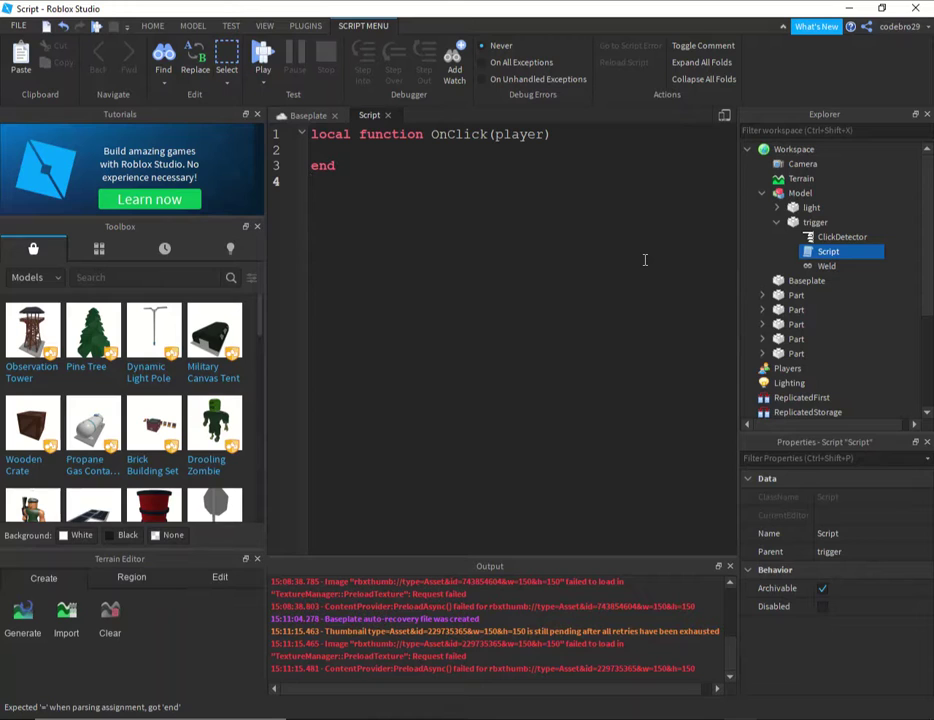
Below the OnClick function, begin a statement with script.Parent.ClickDetector
type("script.Parent")
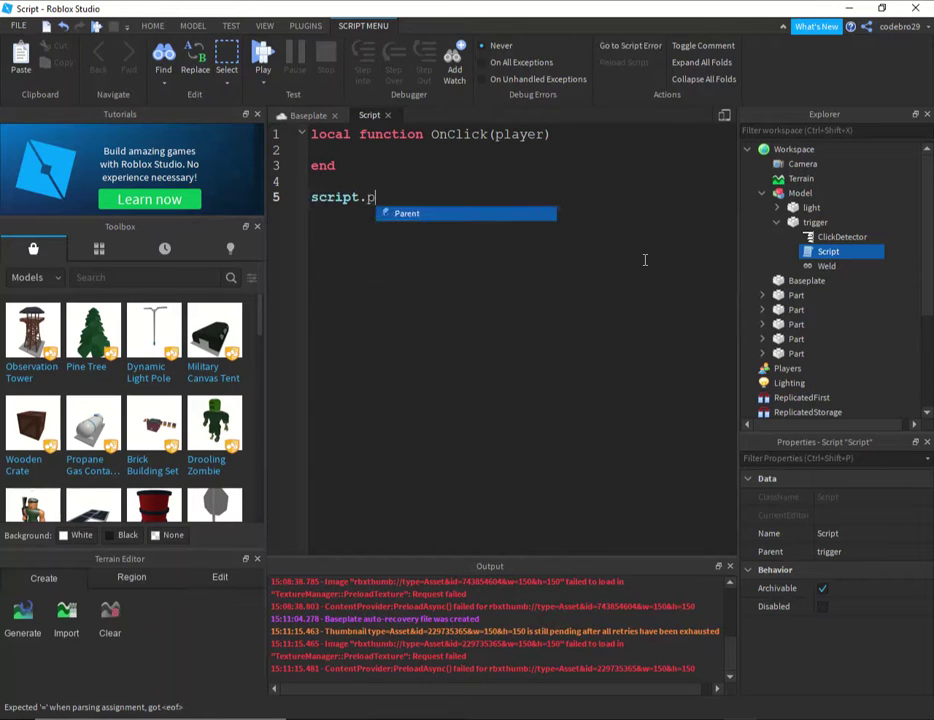
type(".ClickDetector")
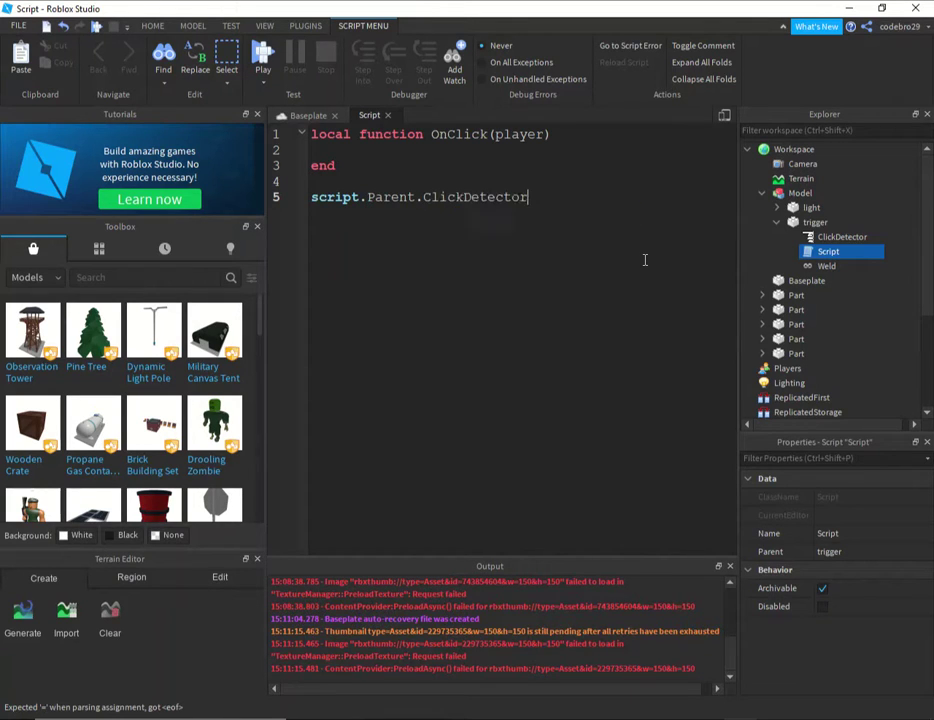
type(":con")
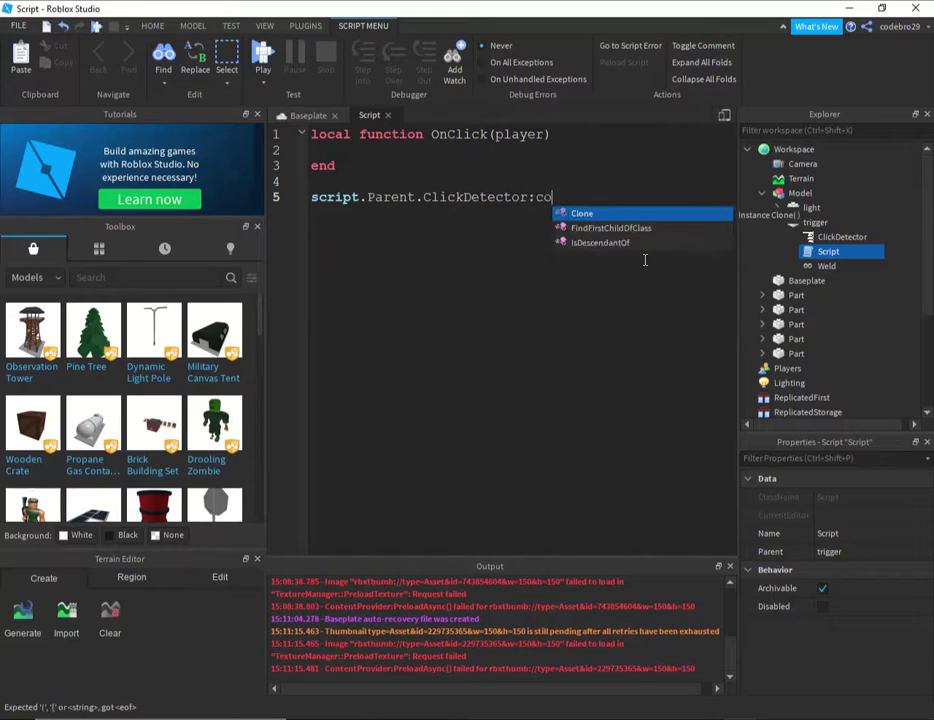
key("BackSpace")
key("BackSpace")
type("onnect")
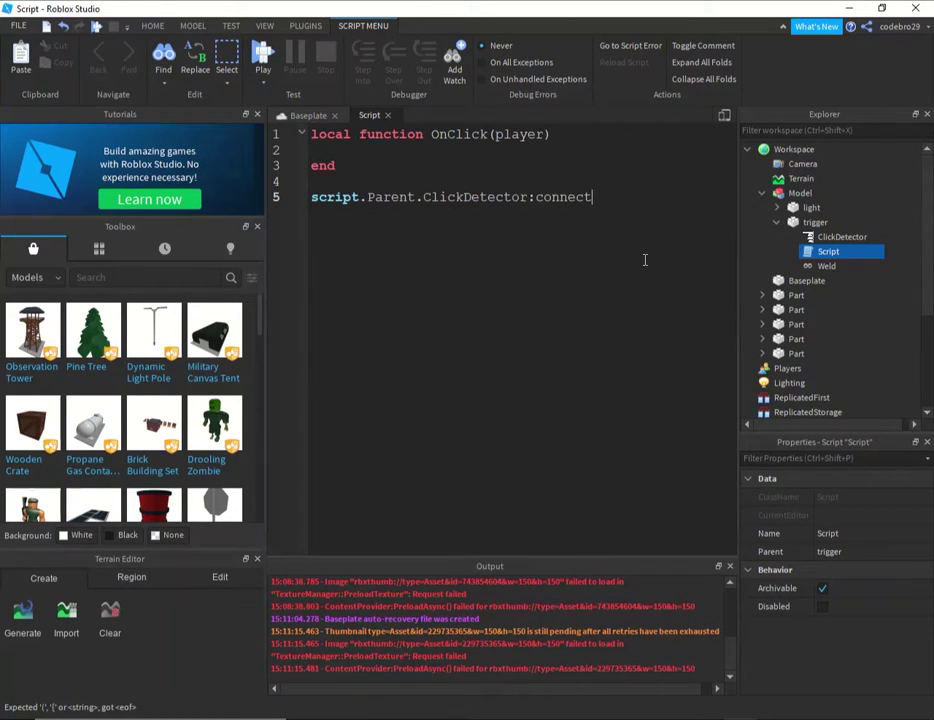
key("BackSpace")
key("BackSpace")
key("BackSpace")
key("BackSpace")
key("BackSpace")
key("BackSpace")
key("BackSpace")
key("BackSpace")
key("BackSpace")
key("BackSpace")
key("BackSpace")
key("BackSpace")
key("BackSpace")
key("BackSpace")
key("BackSpace")
key("BackSpace")
key("BackSpace")
key("BackSpace")
key("BackSpace")
key("BackSpace")
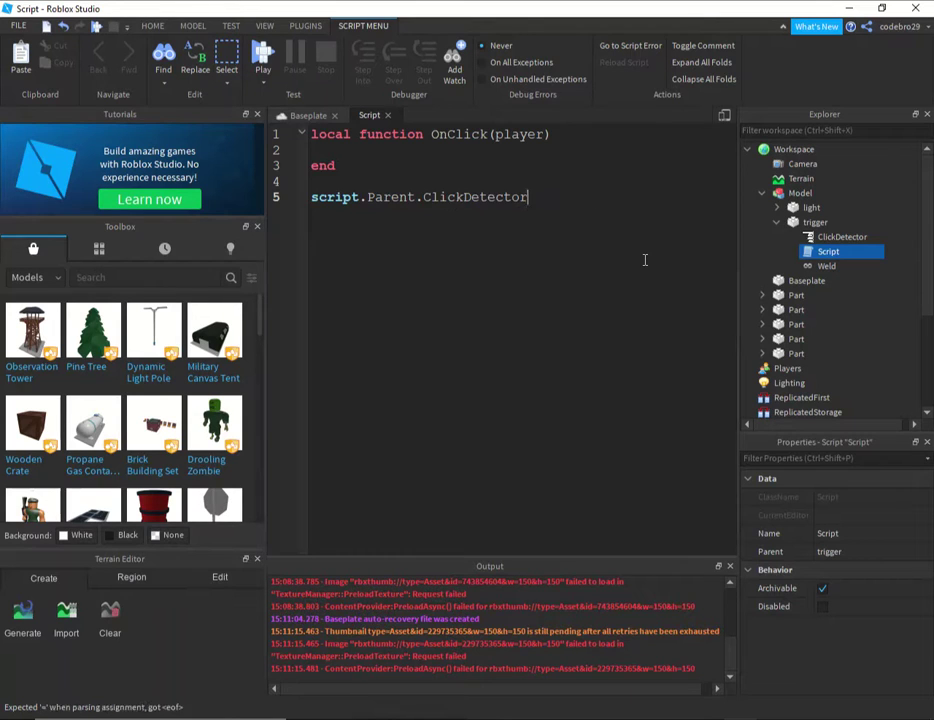
Finish the statement below the function as script.Parent.ClickDetector.MouseClick:Connect(OnClick)
type("d")
key("BackSpace")
type("click")
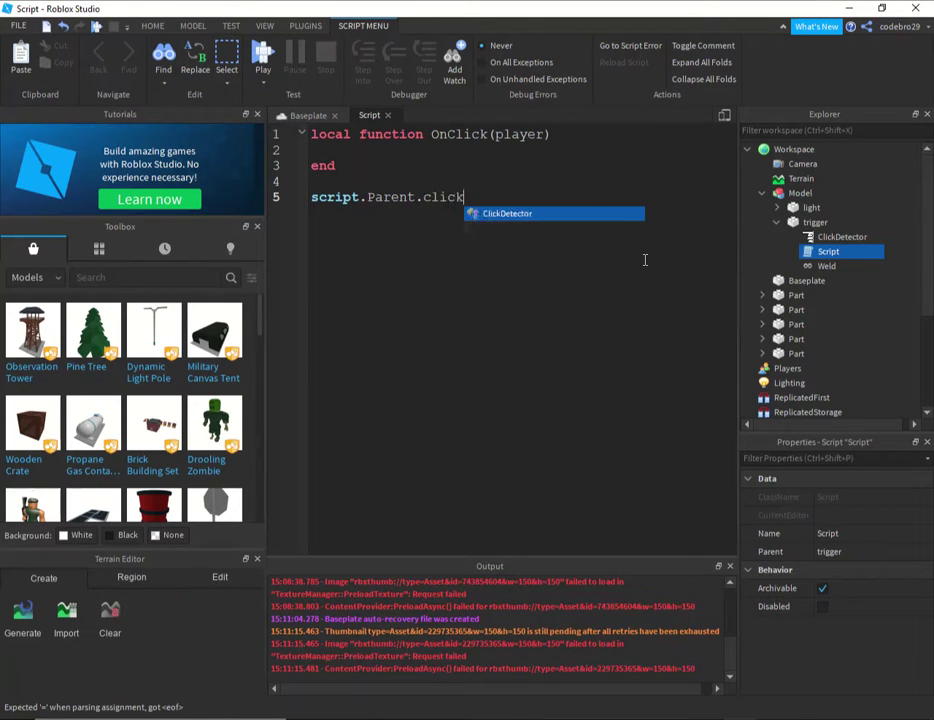
key("Tab")
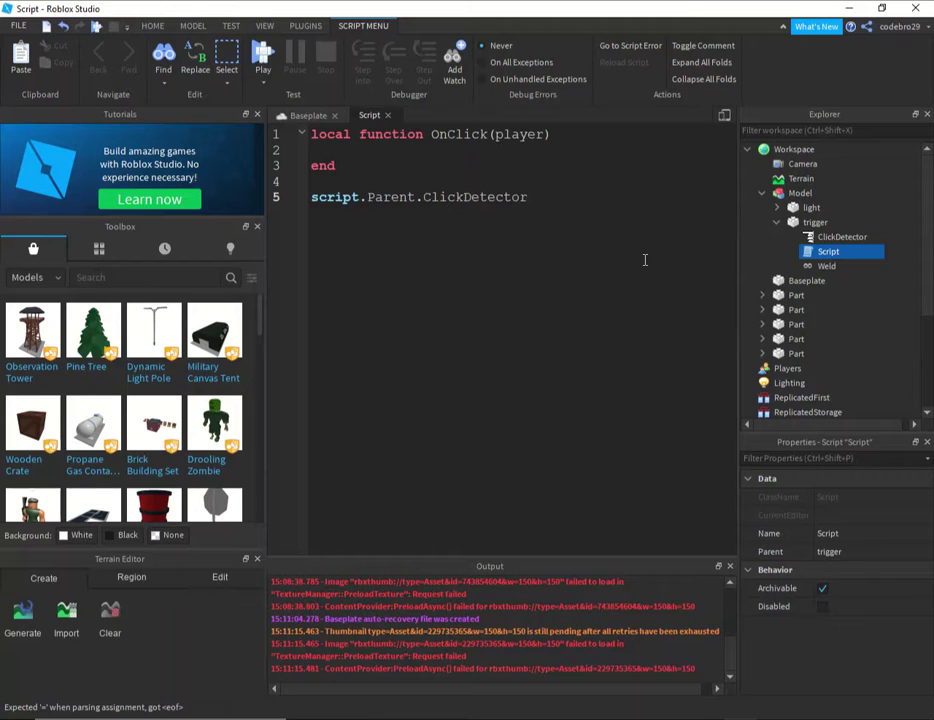
type(".Mous")
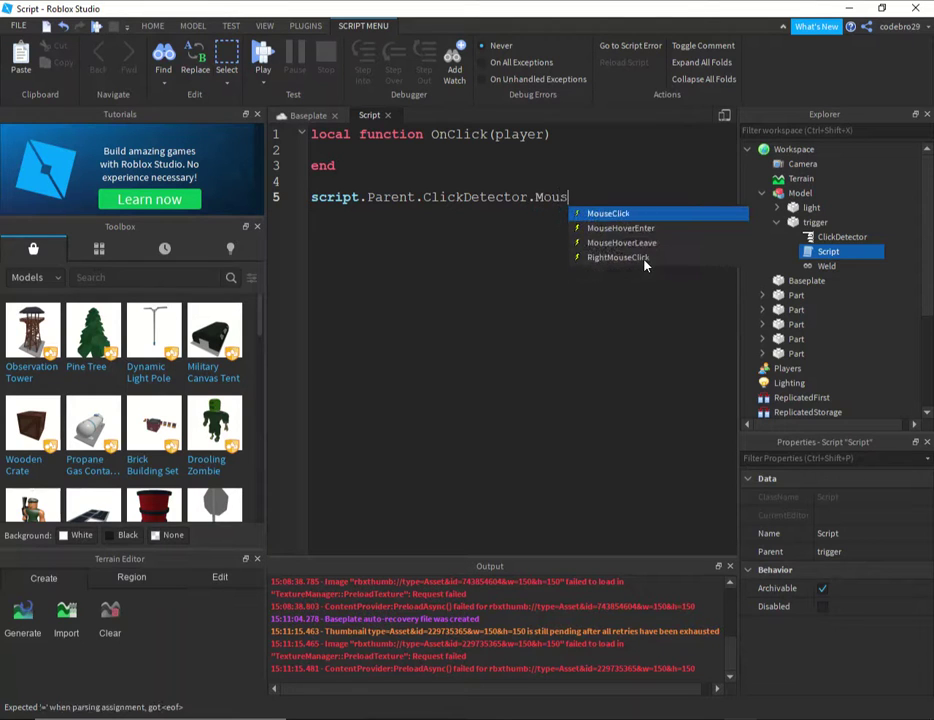
key("Tab")
type(":co")
key("Tab")
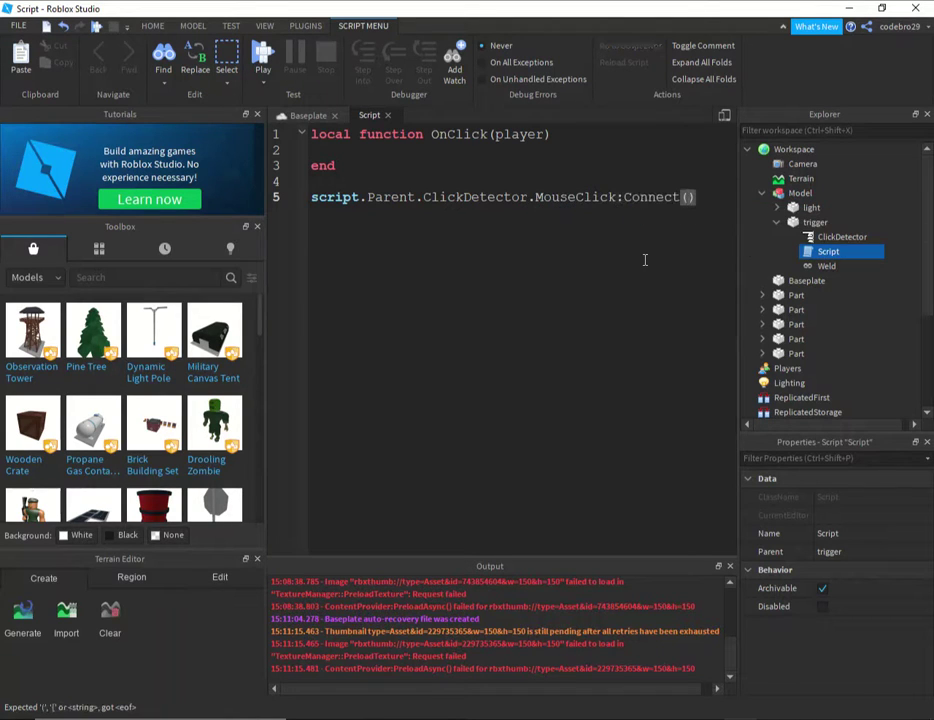
type("f")
key("BackSpace")
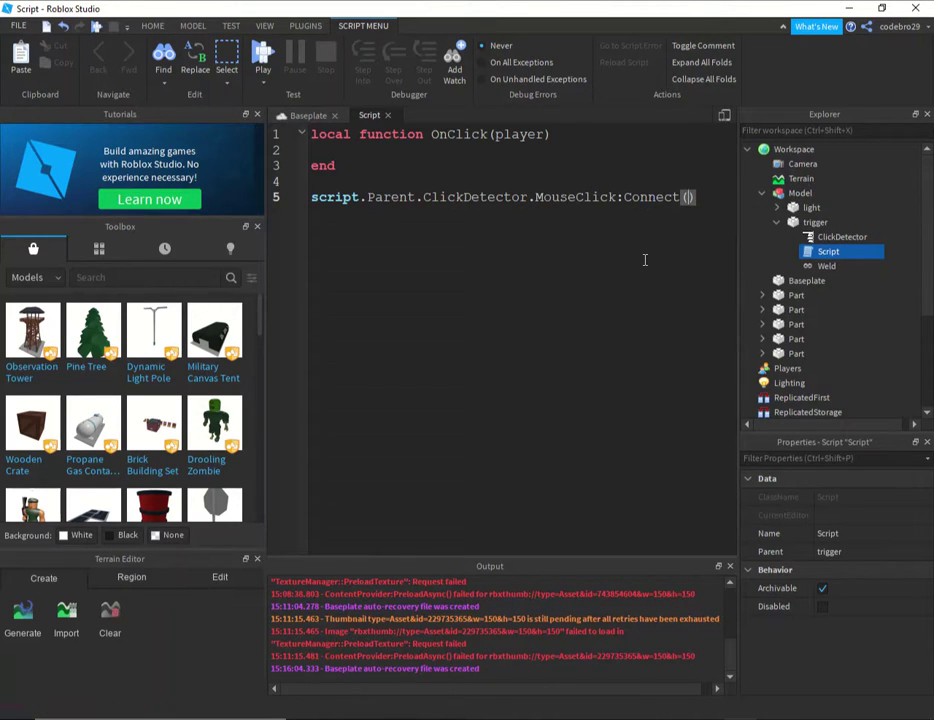
type("OnClick")
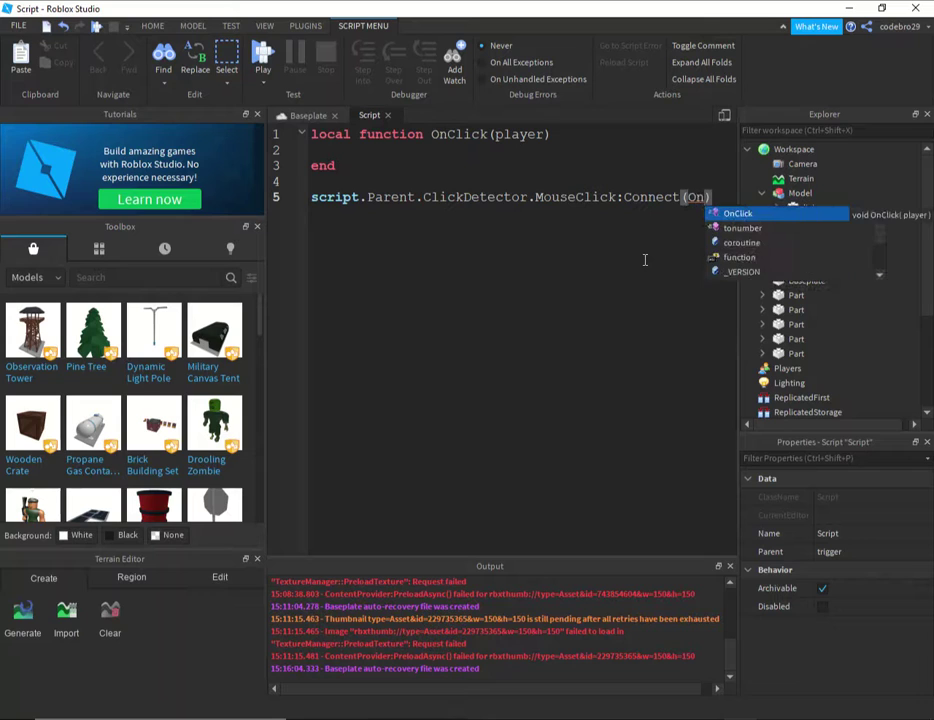
key("Tab")
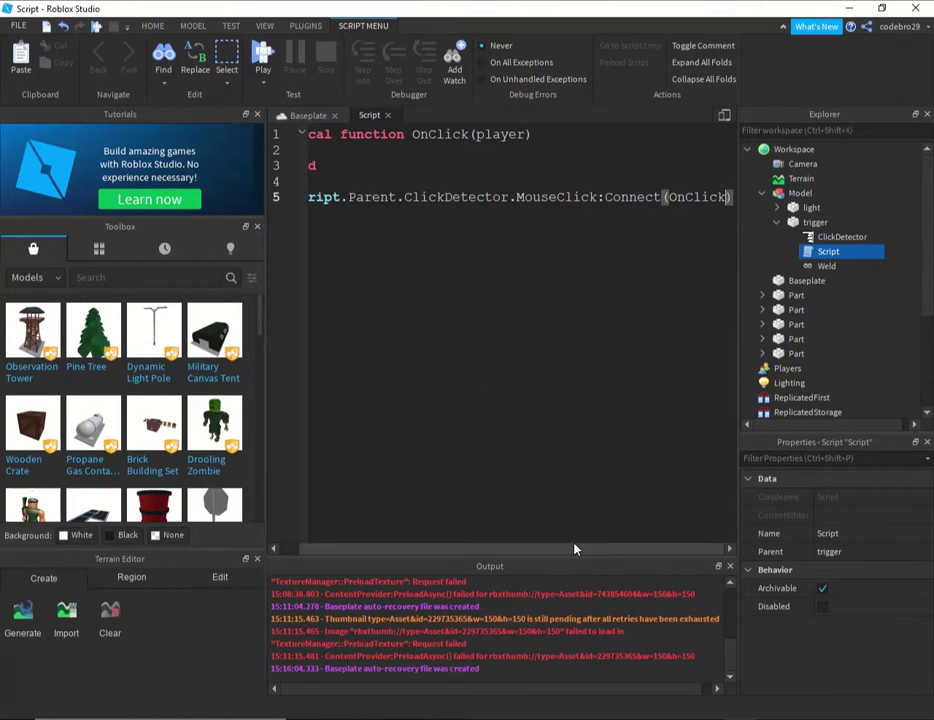
Start an if statement on the empty line inside the OnClick function
left_click_drag(575, 549, 518, 548)
left_click(337, 165)
key("Up")
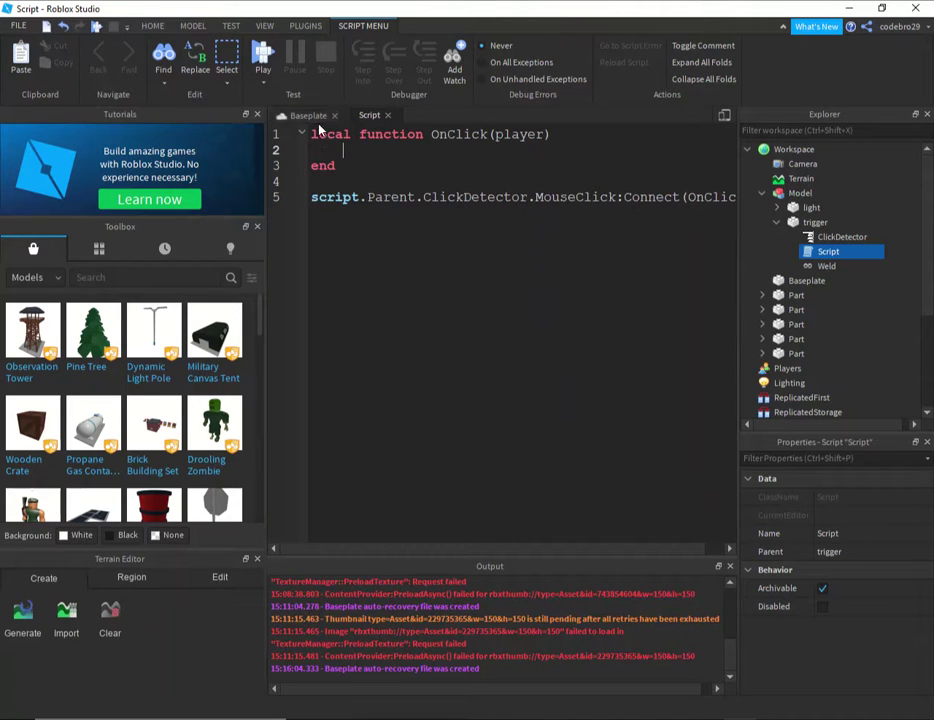
type("if")
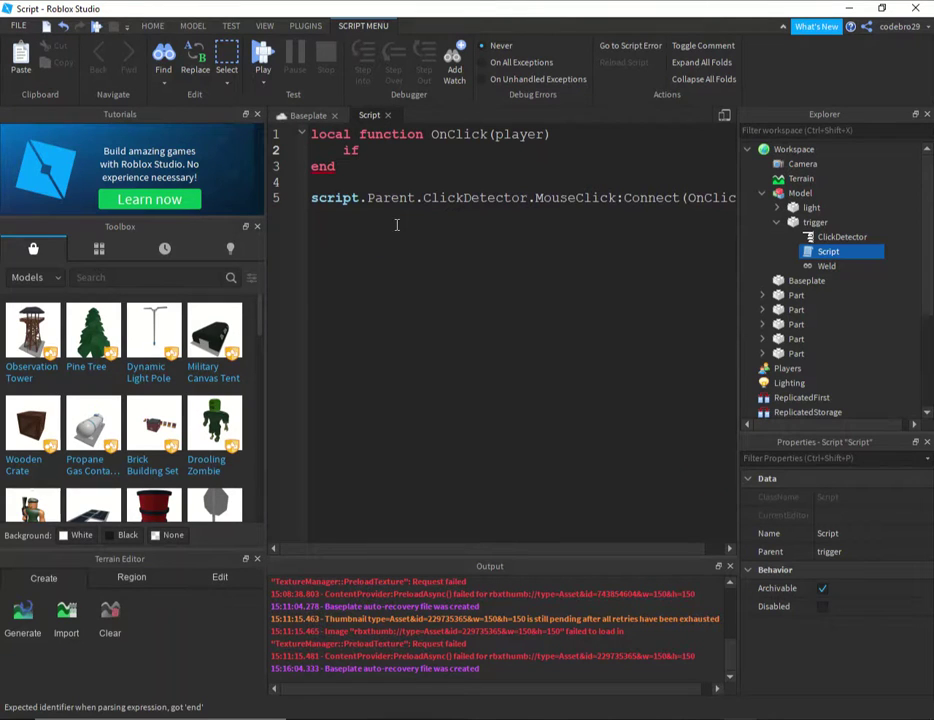
Set the Value property of the BoolValue inside the light part to true
left_click(305, 116)
right_click_drag(559, 396, 546, 382)
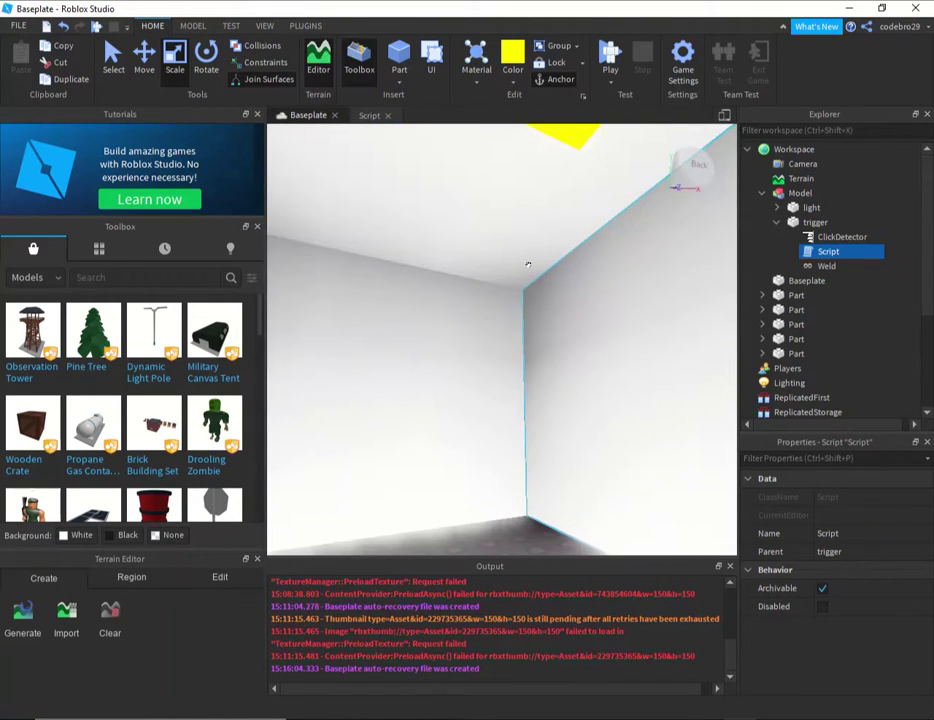
right_click_drag(636, 261, 643, 293)
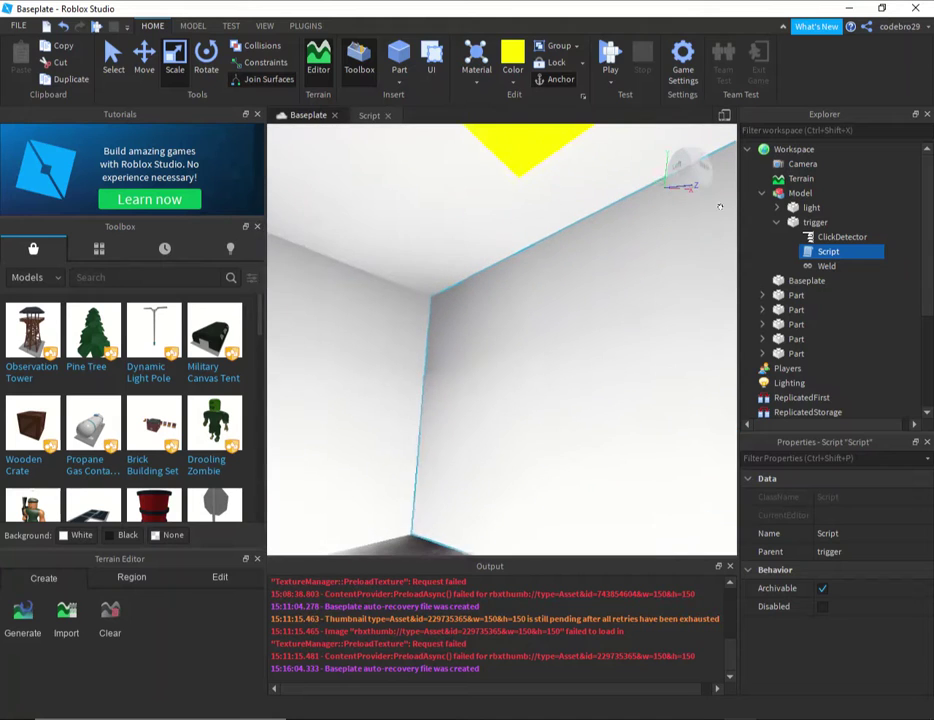
left_click(800, 193)
left_click(778, 207)
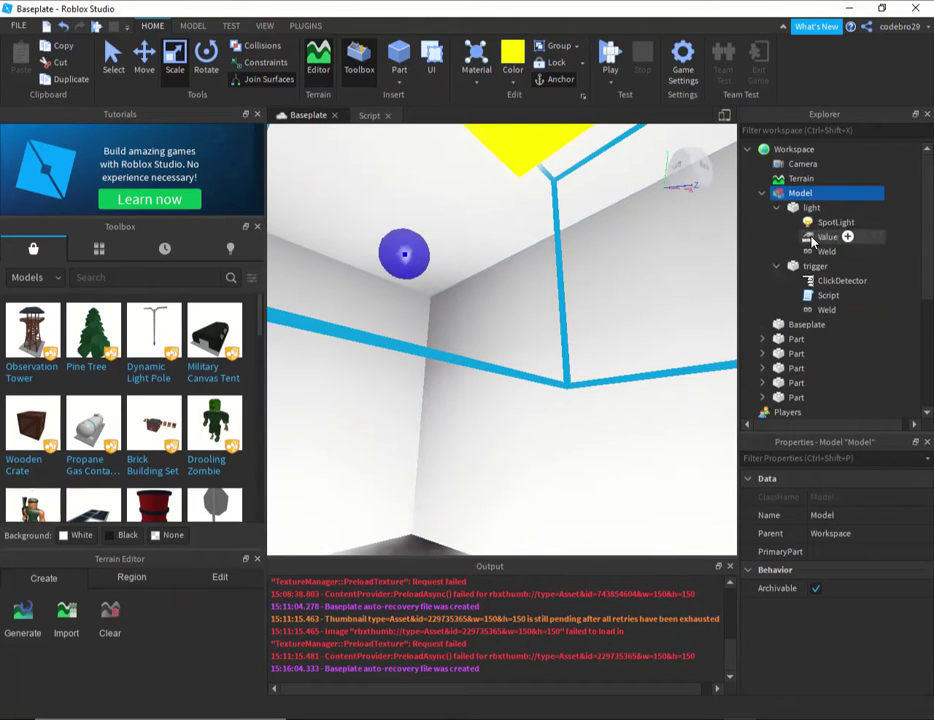
left_click(812, 237)
left_click(812, 553)
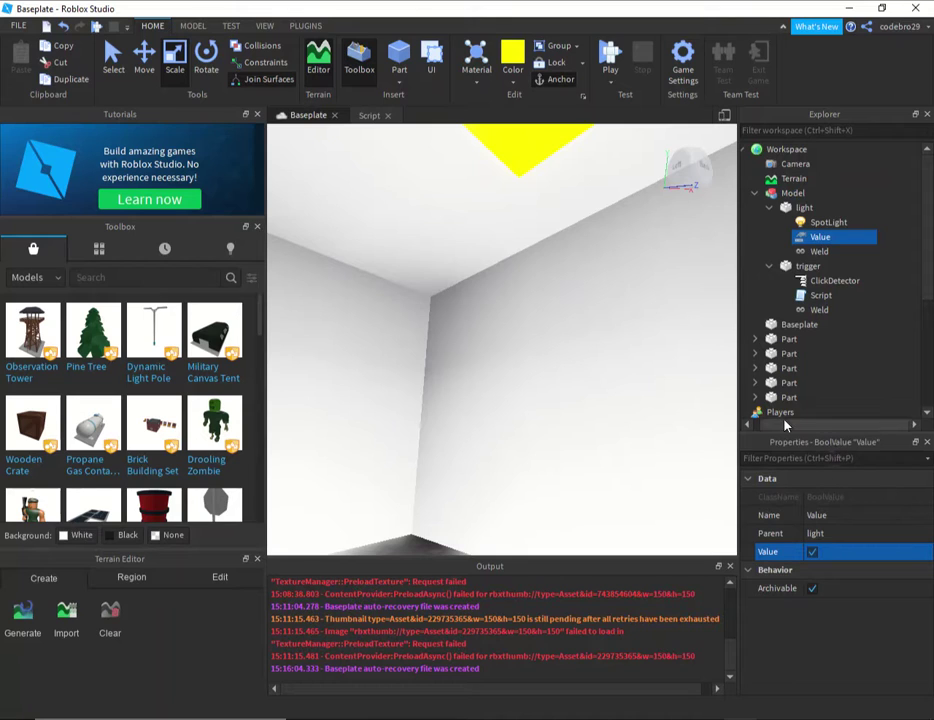
Complete the if line in the trigger's script with the condition script.Parent.Parent.light.Value == true then
double_click(820, 295)
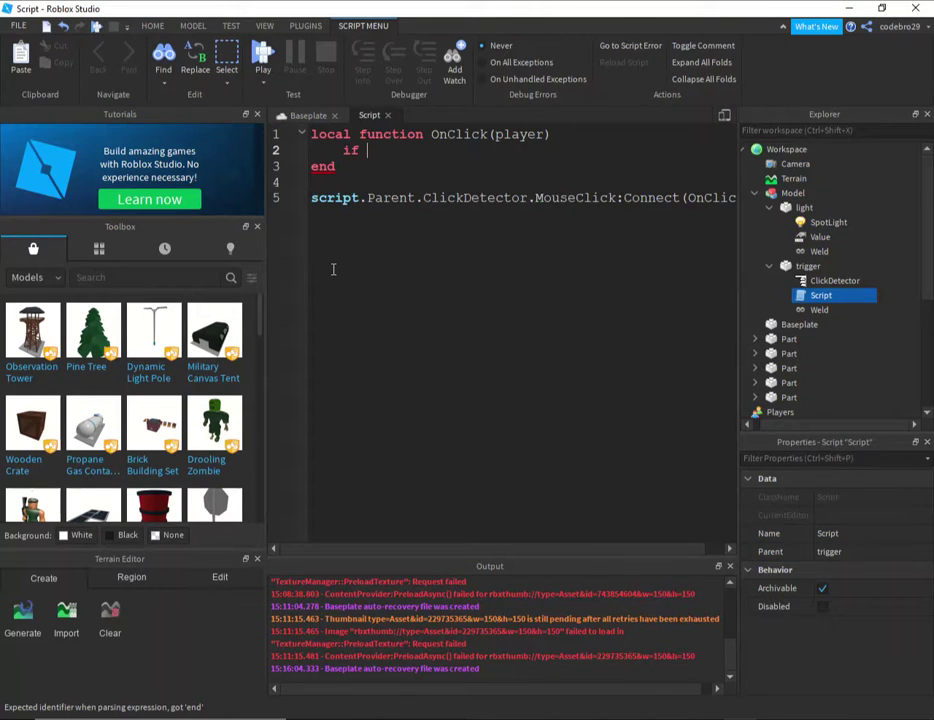
type("script")
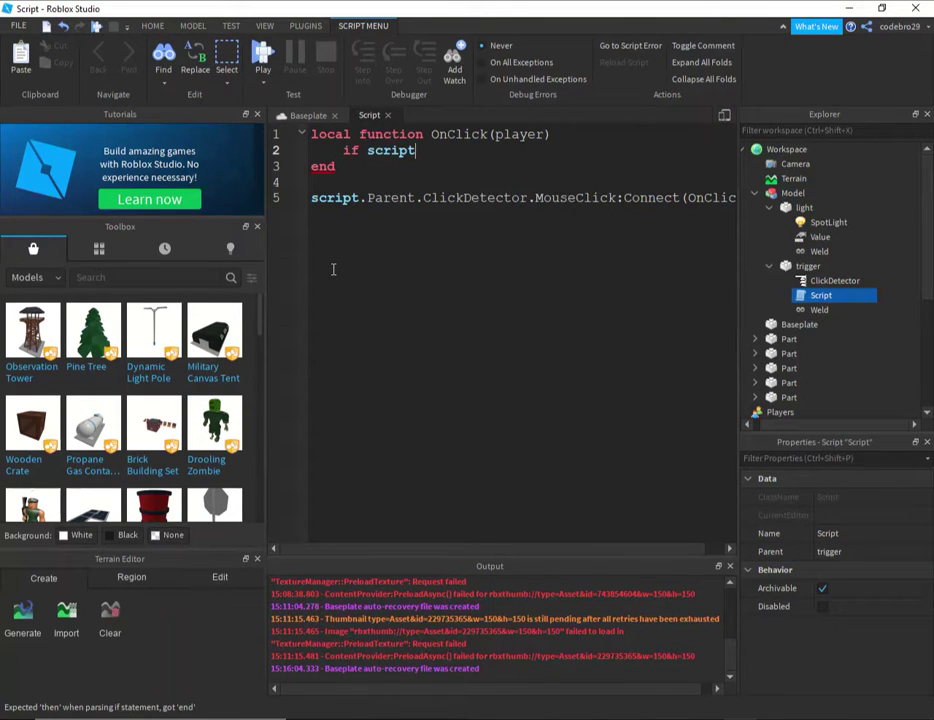
type(".Parent.Parent.light")
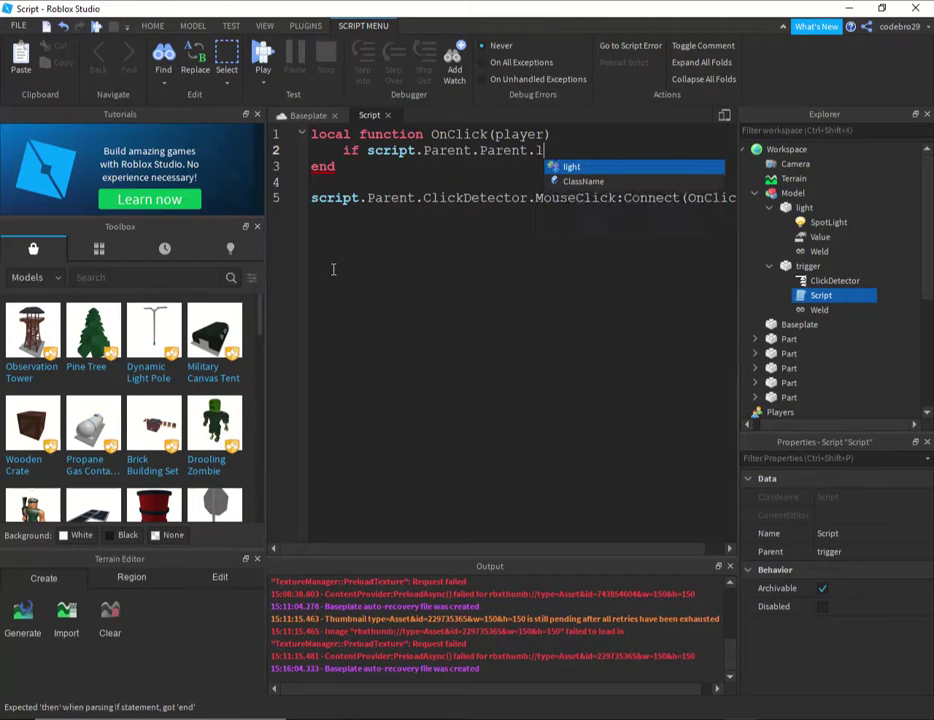
key("Return")
key("BackSpace")
type(".")
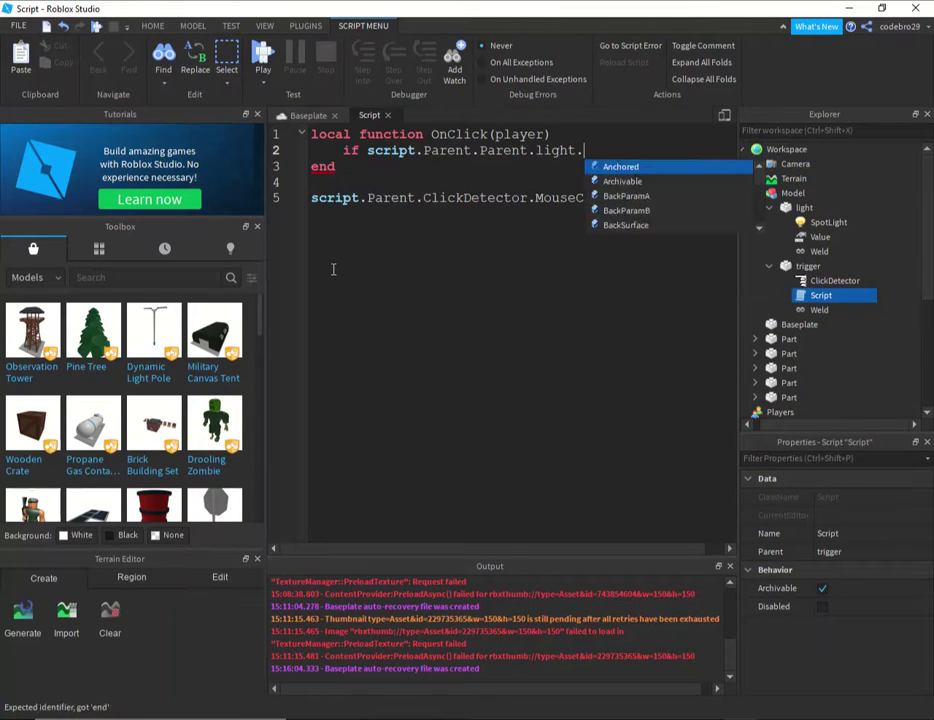
type("Value")
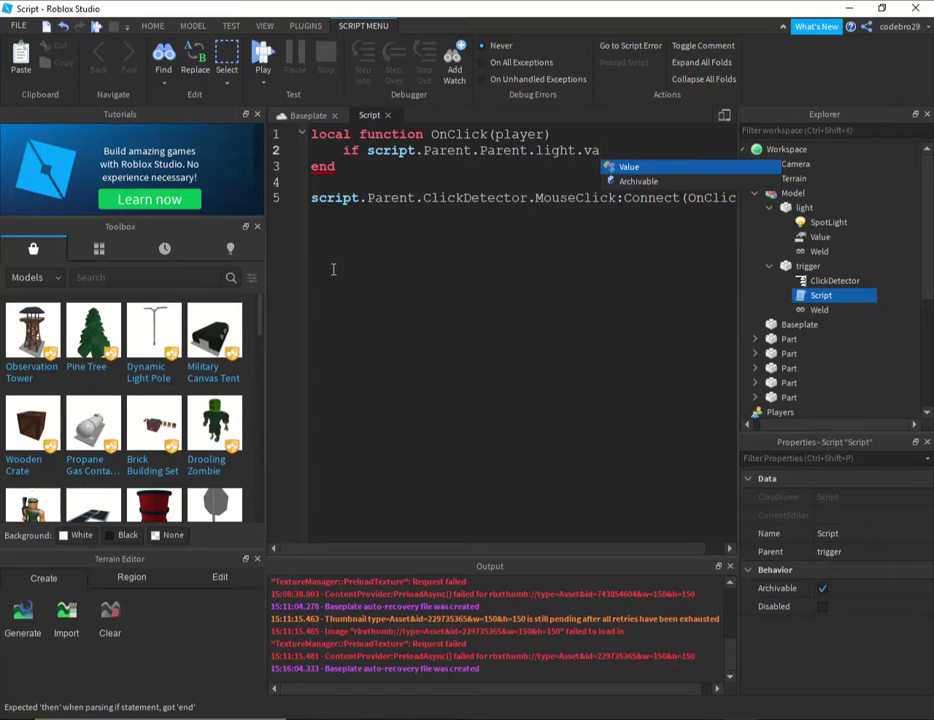
type(" == true then")
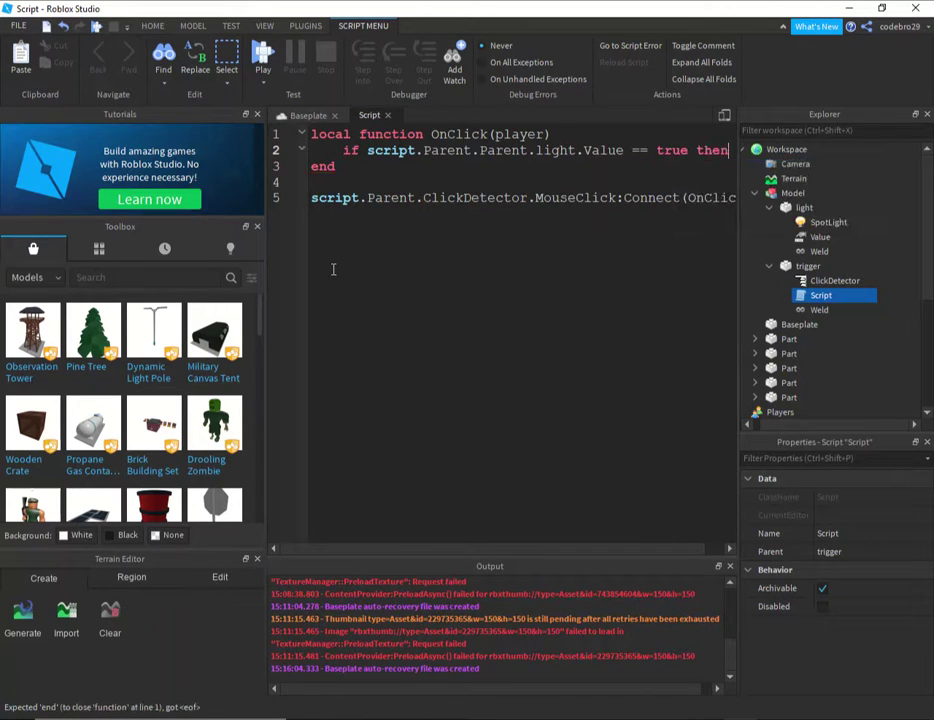
Open the body of the if statement and add an else branch with an empty line beneath it
key("Return")
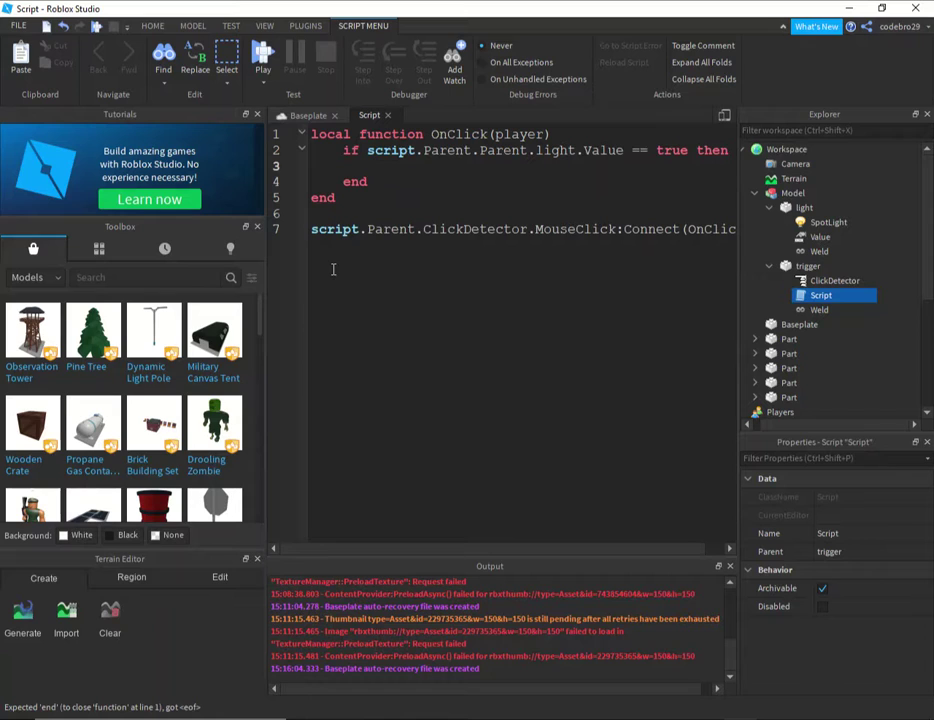
key("Return")
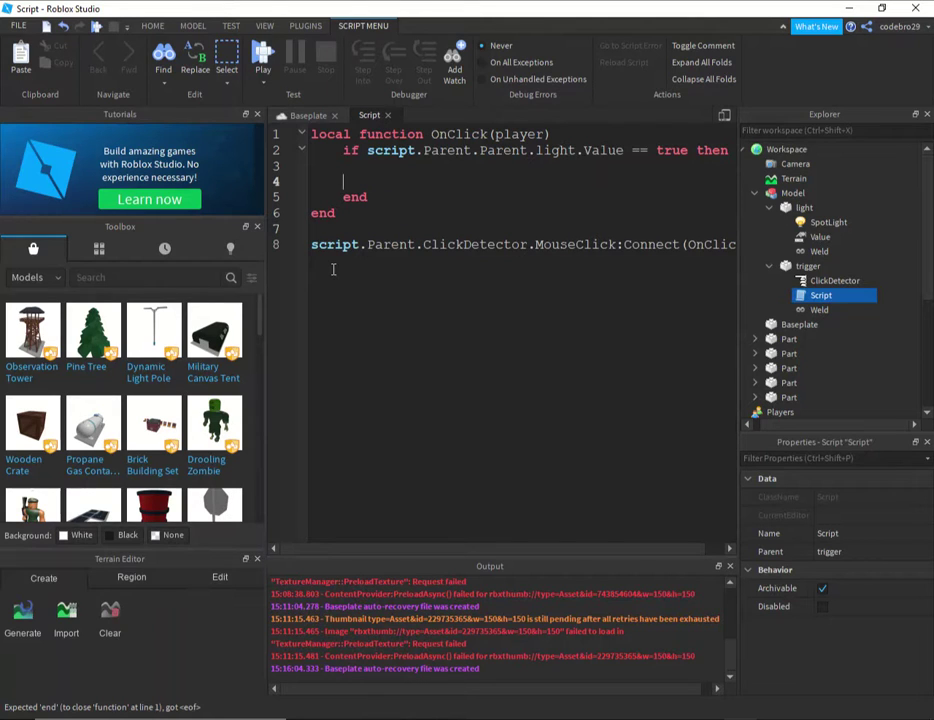
type("else")
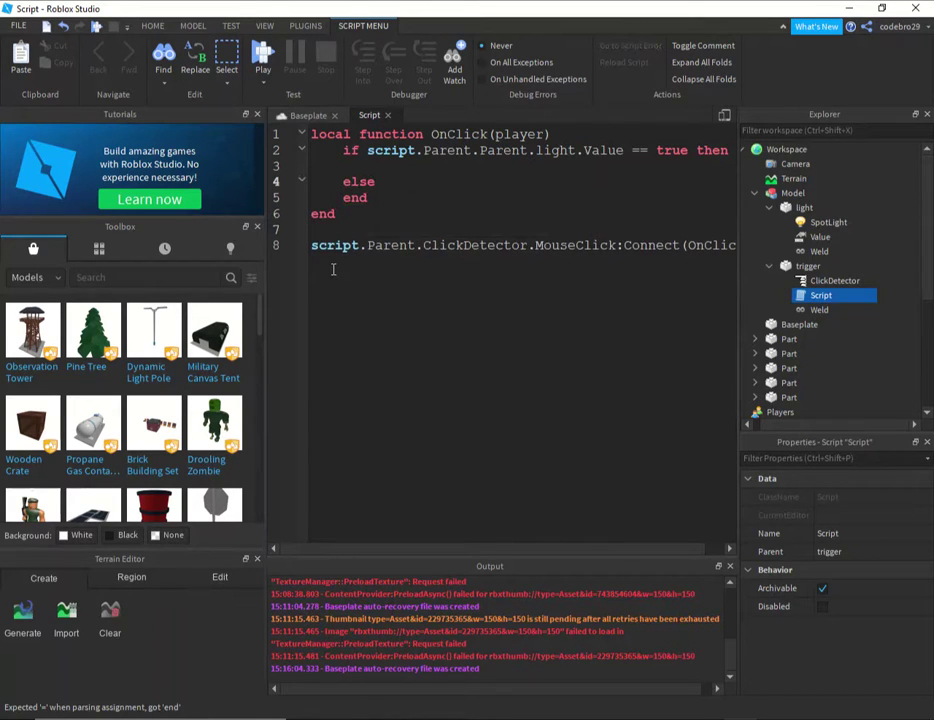
key("Return")
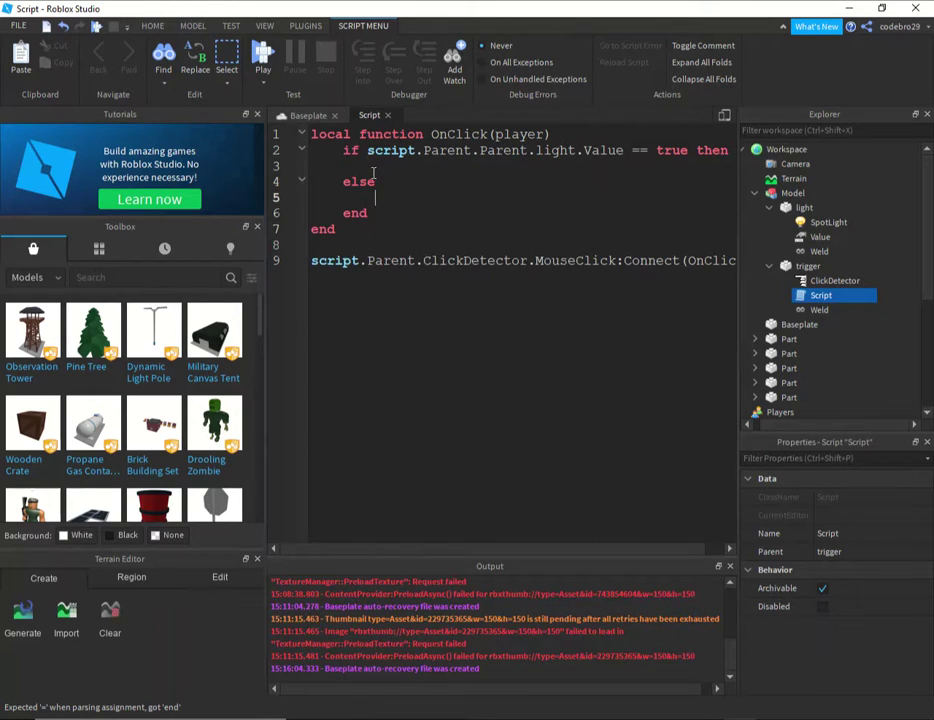
Set the Brightness of the SpotLight inside the light part to 16.2 and look over the lit room
left_click(303, 116)
left_click(826, 222)
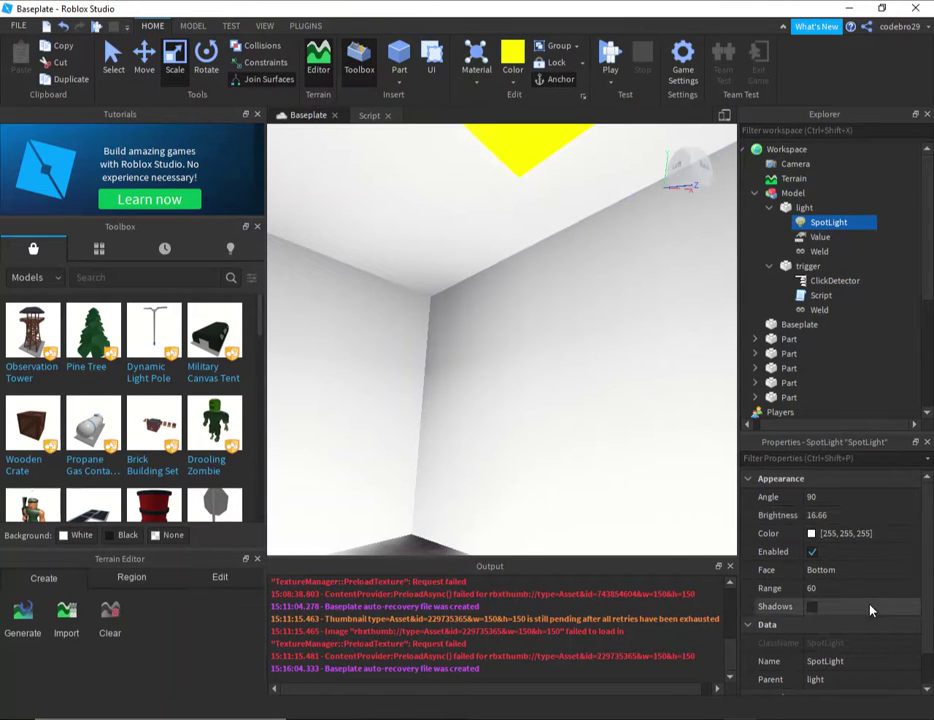
scroll(841, 581, "down", 2)
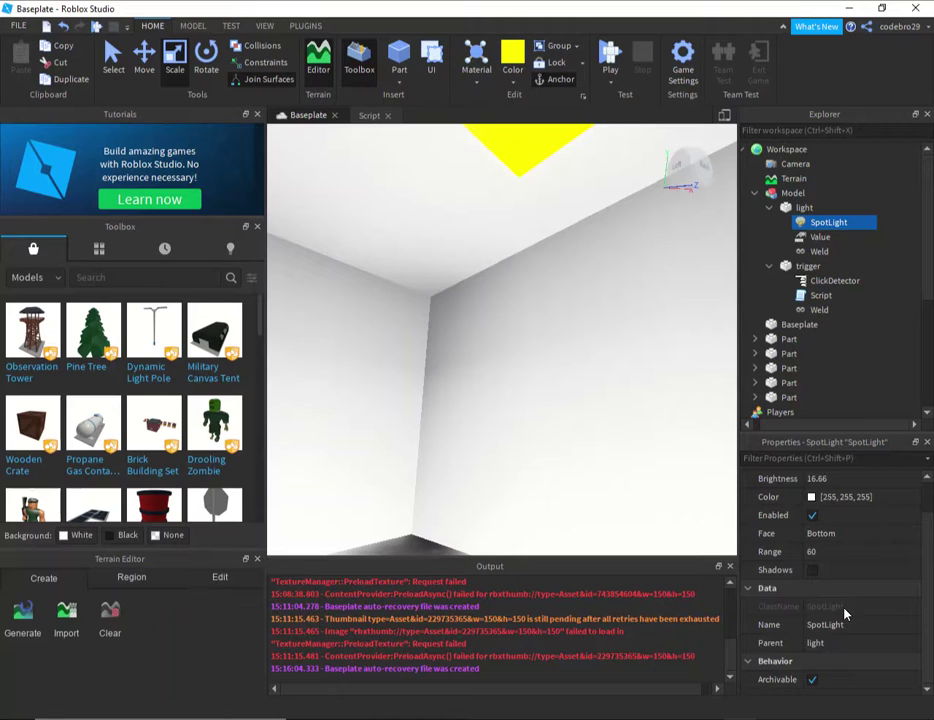
scroll(830, 571, "up", 2)
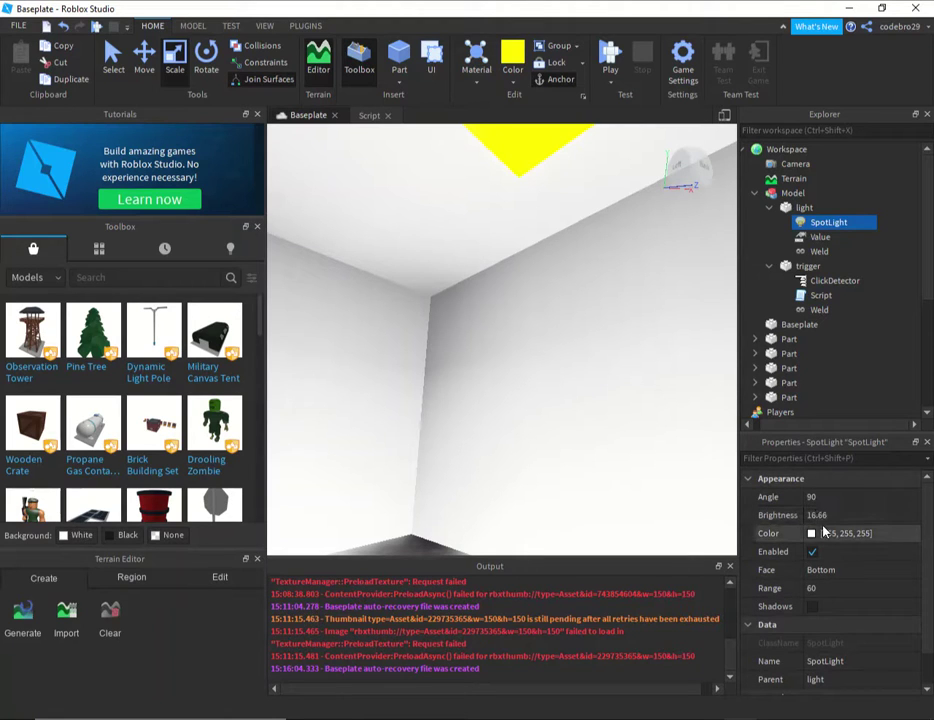
left_click(849, 521)
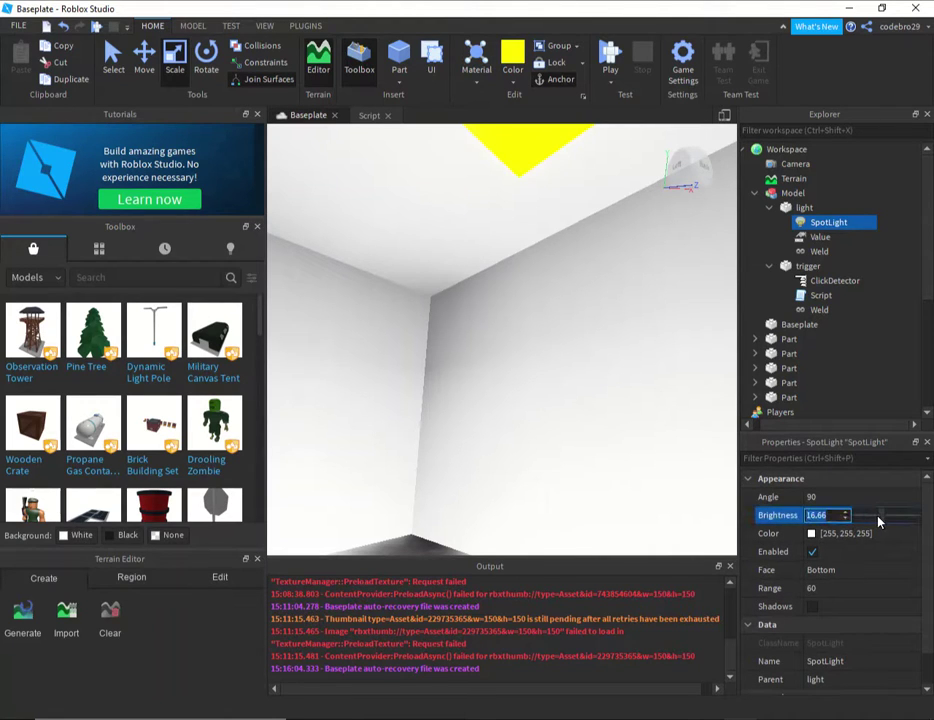
right_click_drag(555, 378, 555, 382)
left_click(872, 515)
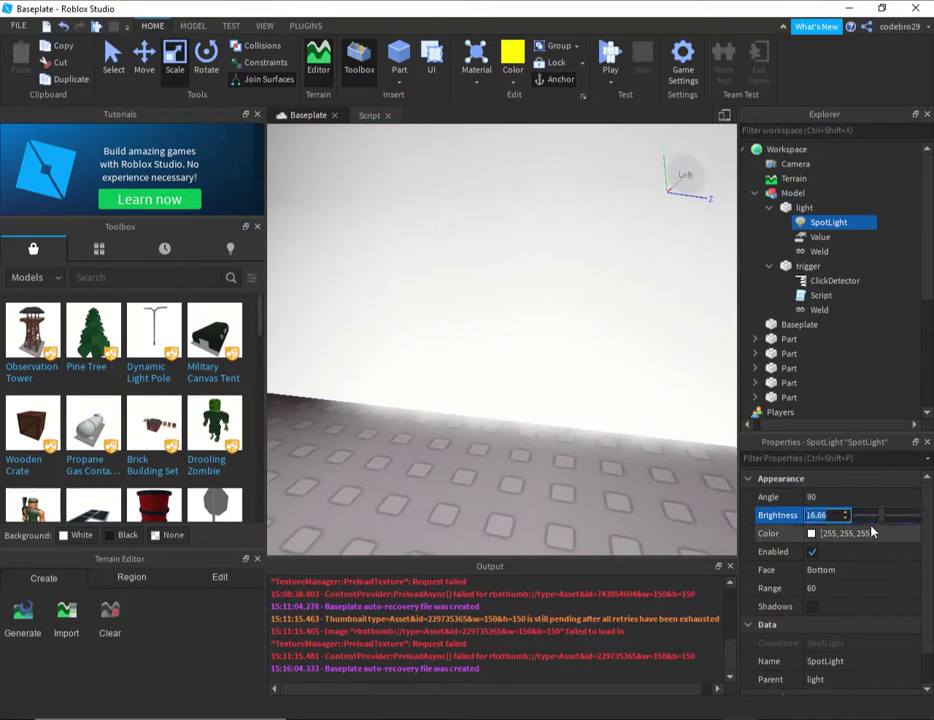
left_click(881, 517)
left_click_drag(879, 519, 880, 521)
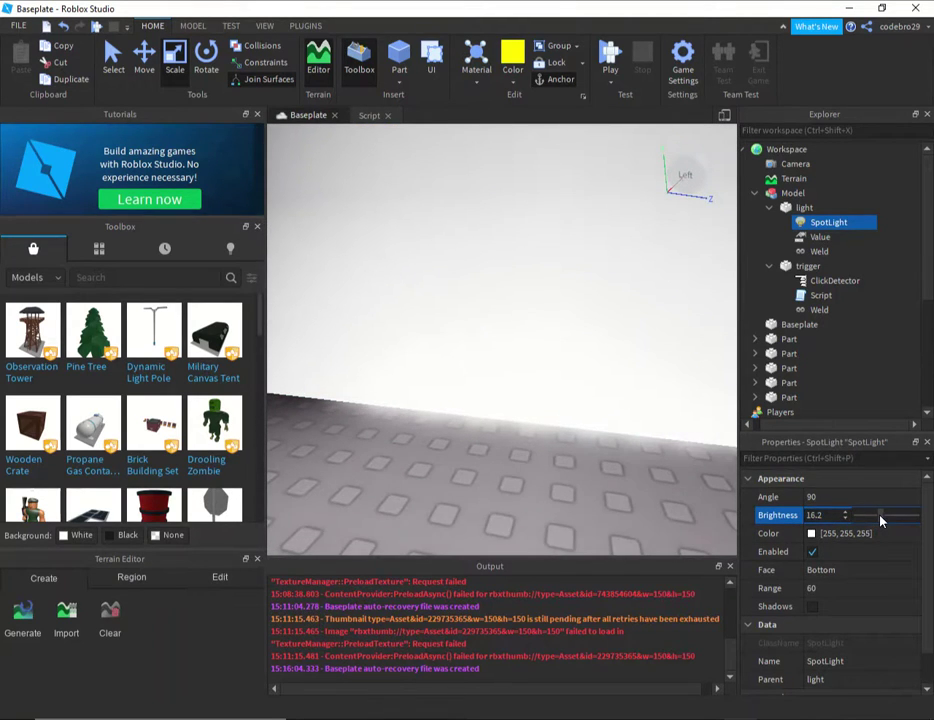
mouse_move(617, 390)
right_mouse_down()
mouse_move(592, 409)
mouse_move(612, 395)
right_mouse_up()
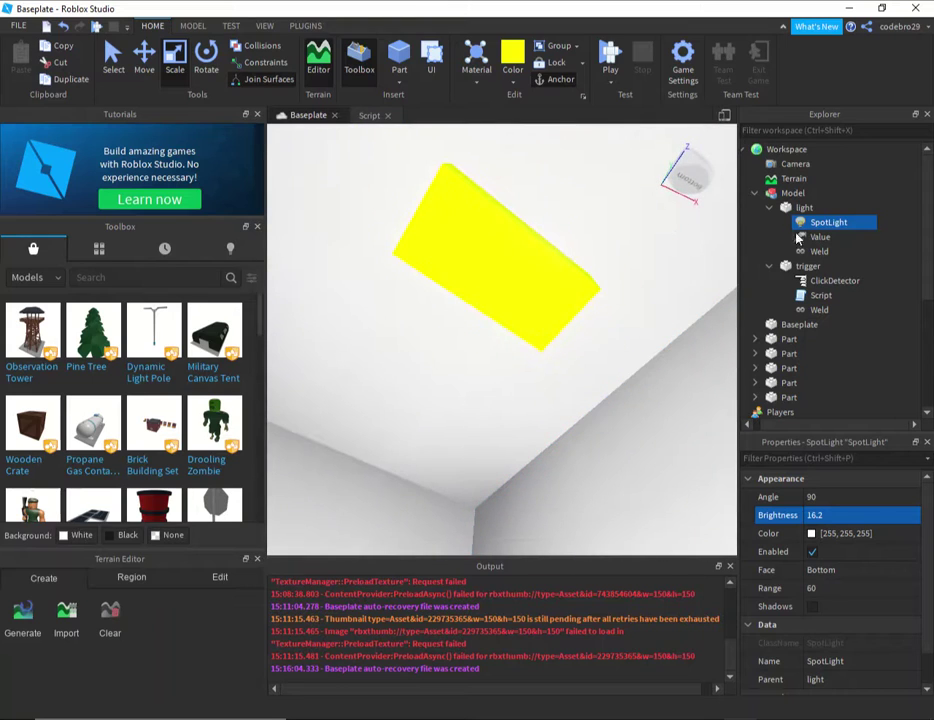
In the trigger's script, write script.Parent.Parent.light.Value = false on the empty line under the if condition
double_click(821, 295)
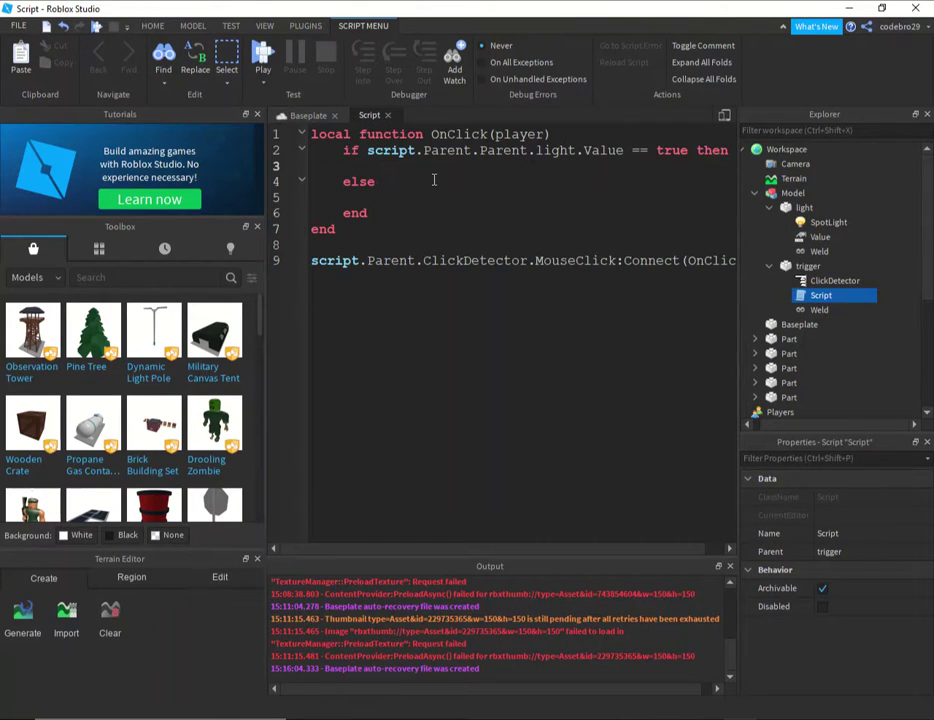
type("script")
key("BackSpace")
key("BackSpace")
key("BackSpace")
key("BackSpace")
key("BackSpace")
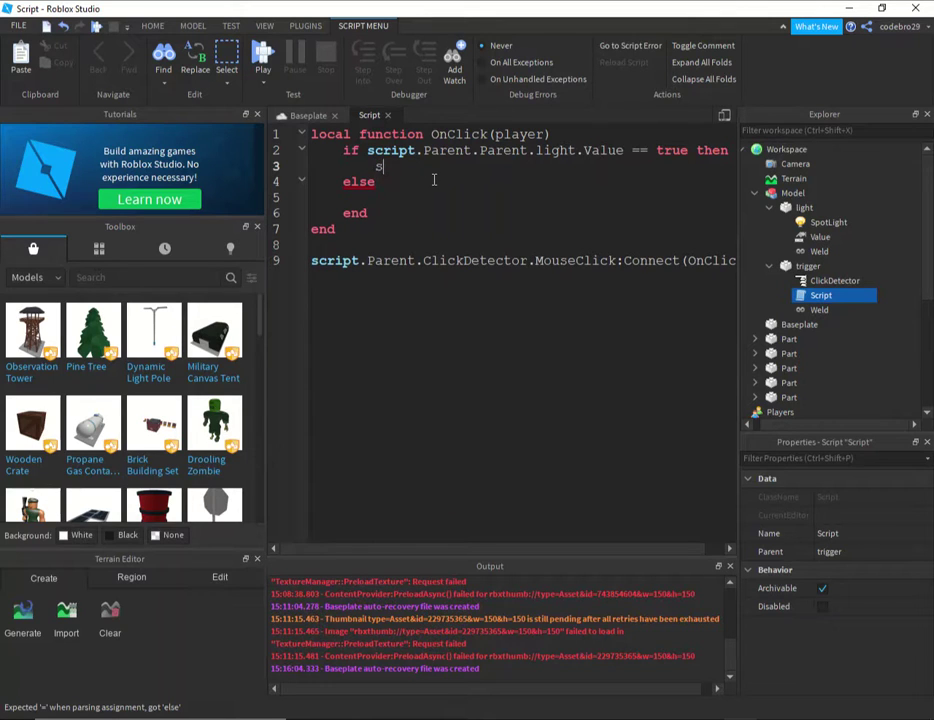
left_click(434, 183)
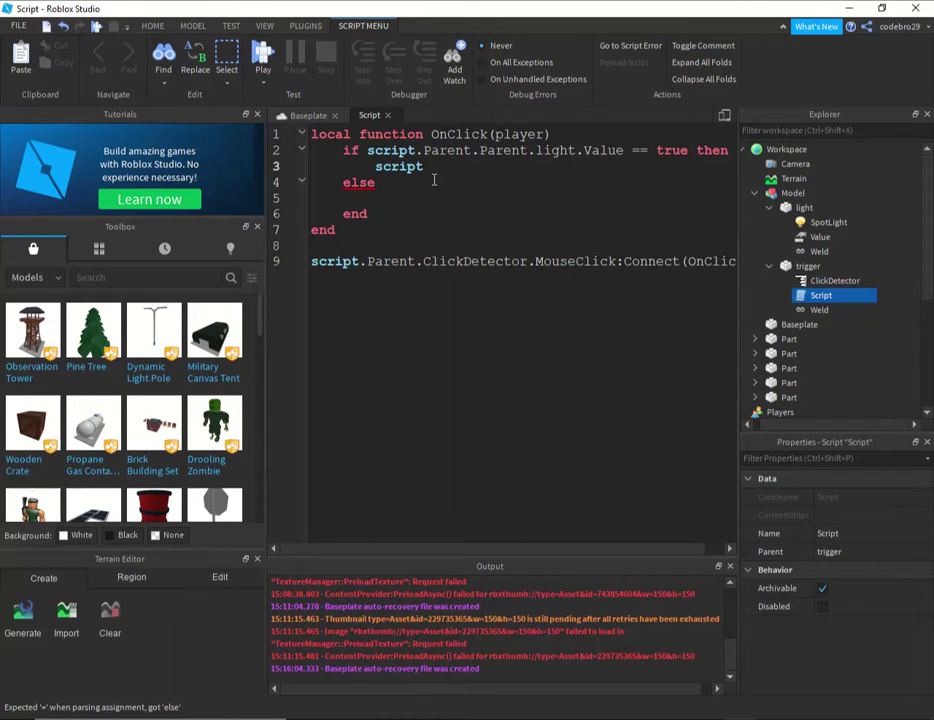
type(".Parent.")
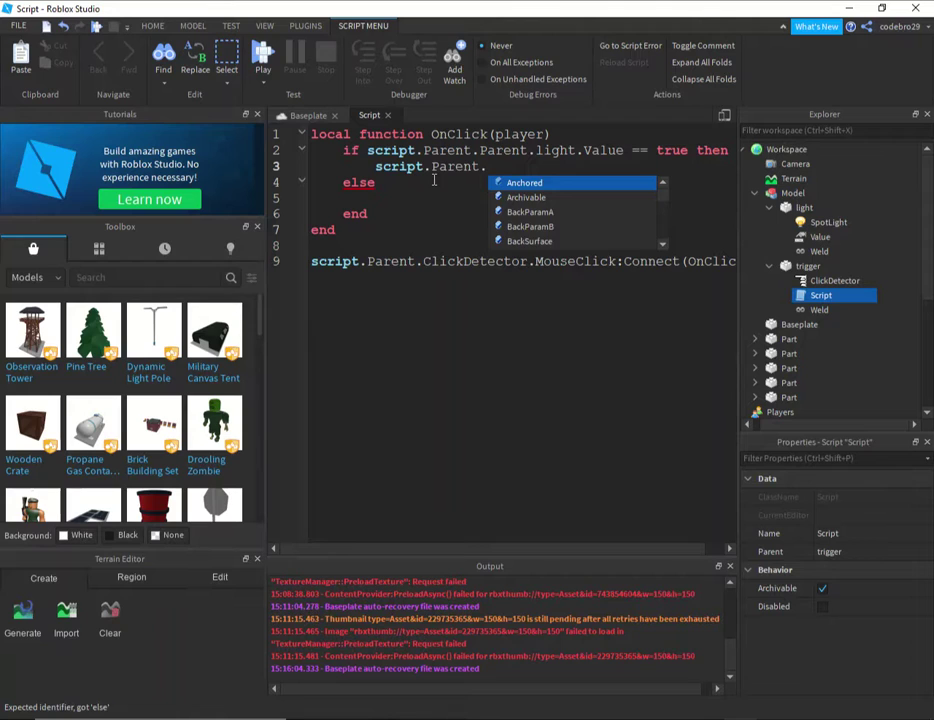
type("Parent.")
key("Tab")
key("BackSpace")
key("BackSpace")
key("BackSpace")
key("BackSpace")
key("BackSpace")
key("BackSpace")
key("BackSpace")
key("BackSpace")
key("BackSpace")
key("BackSpace")
type("light.va")
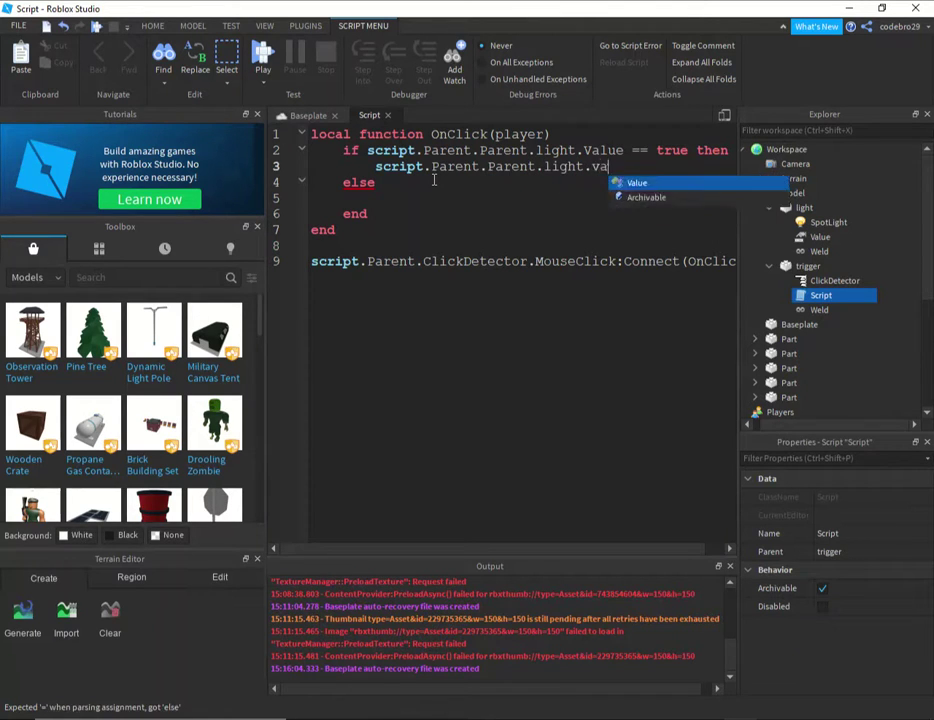
key("Tab")
type("= false")
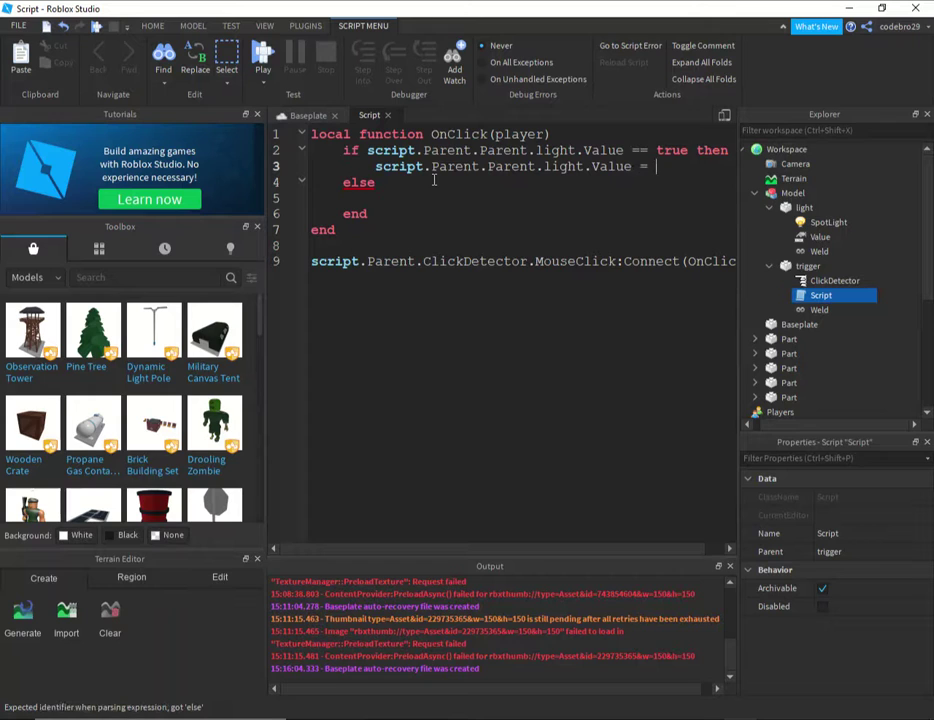
Add script.Parent.Parent.light.SpotLight.Brightness = 0 as the second line of the if branch, and place the text cursor on the empty line under else
key("Return")
type("s")
key("Tab")
type(".P")
key("Tab")
type(".p")
key("Tab")
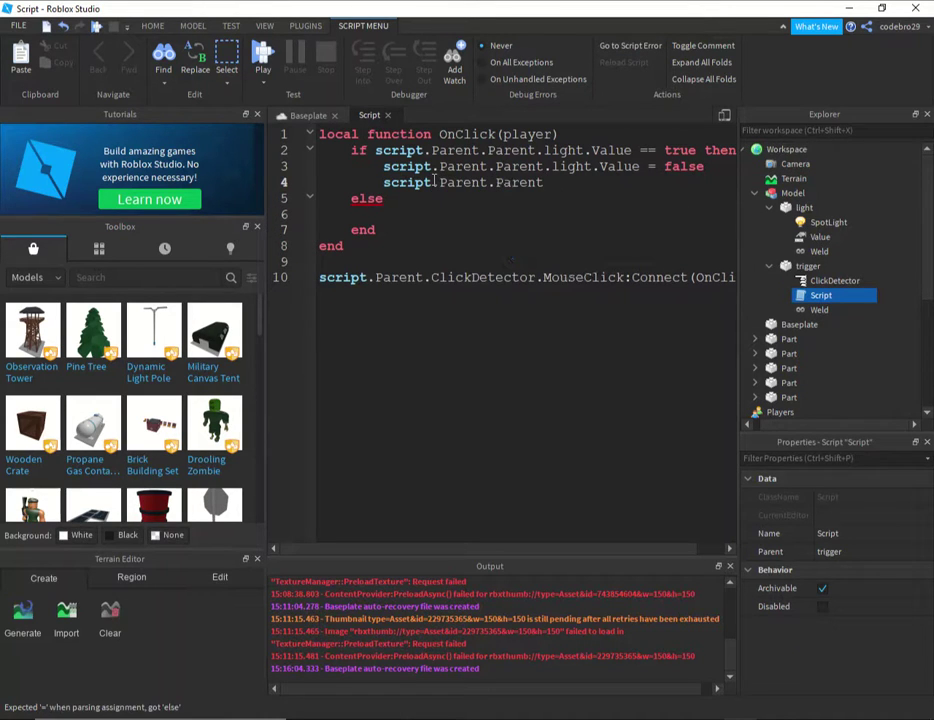
type(".lig")
key("Tab")
type(".spot")
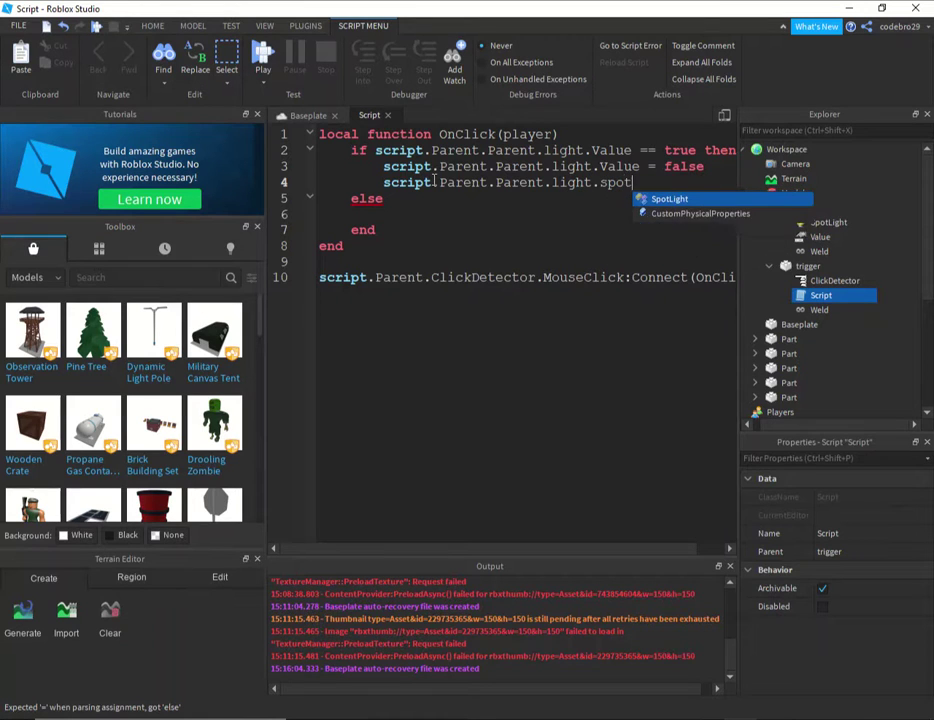
key("Tab")
type(".")
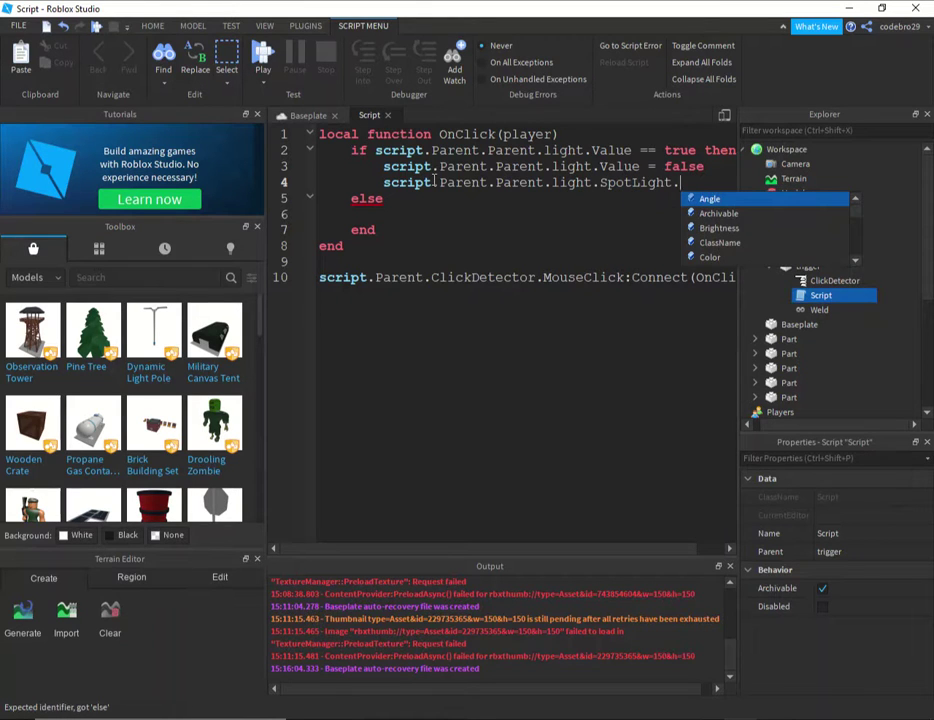
type("b")
key("Tab")
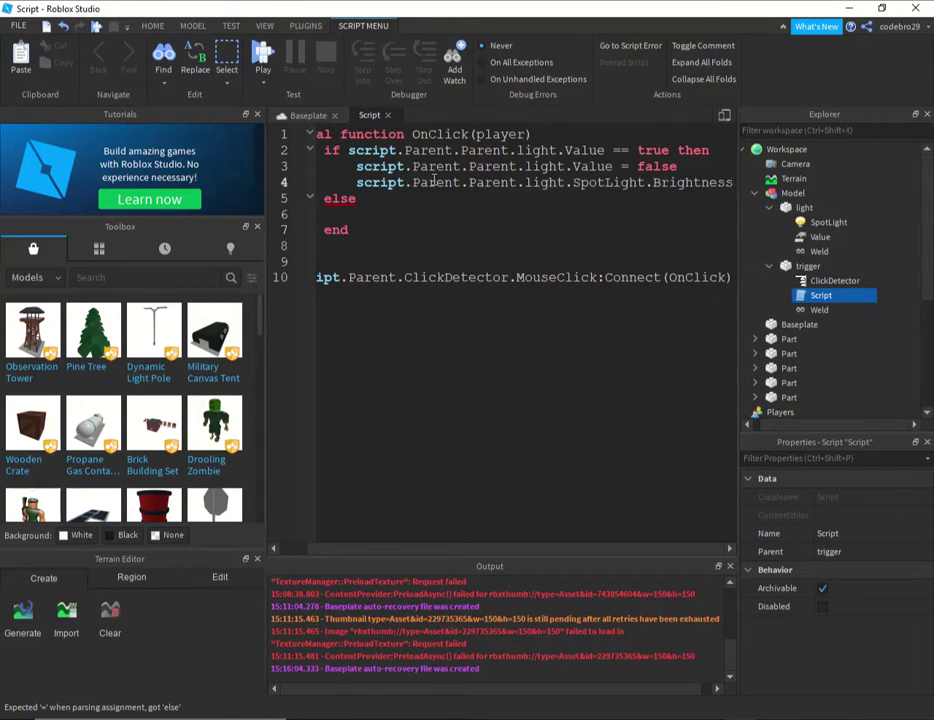
type("= 0")
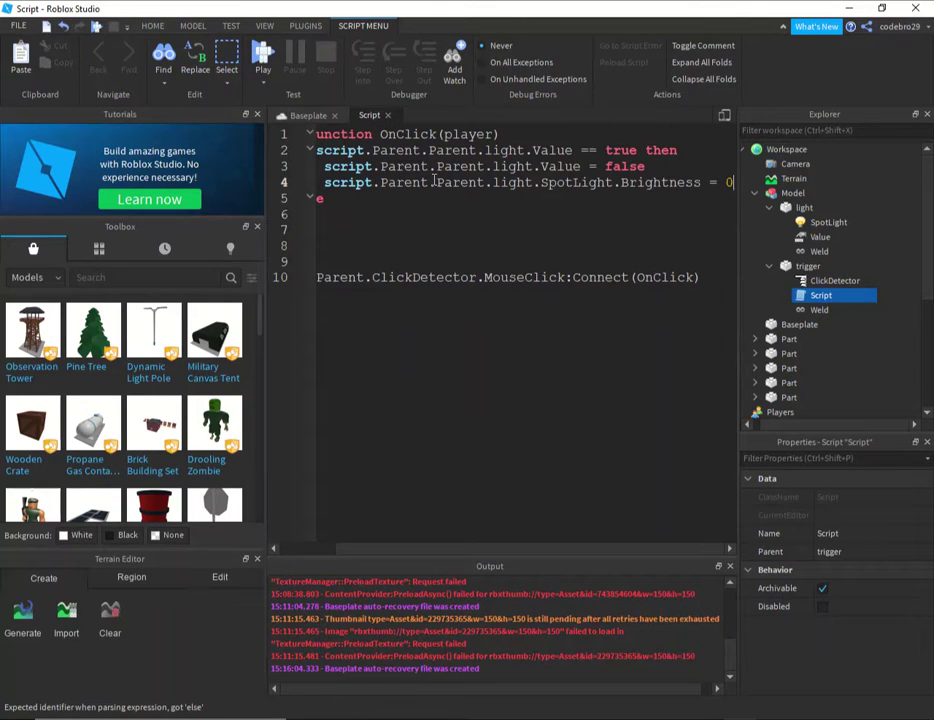
left_click_drag(527, 552, 416, 512)
left_click(365, 214)
type("if ")
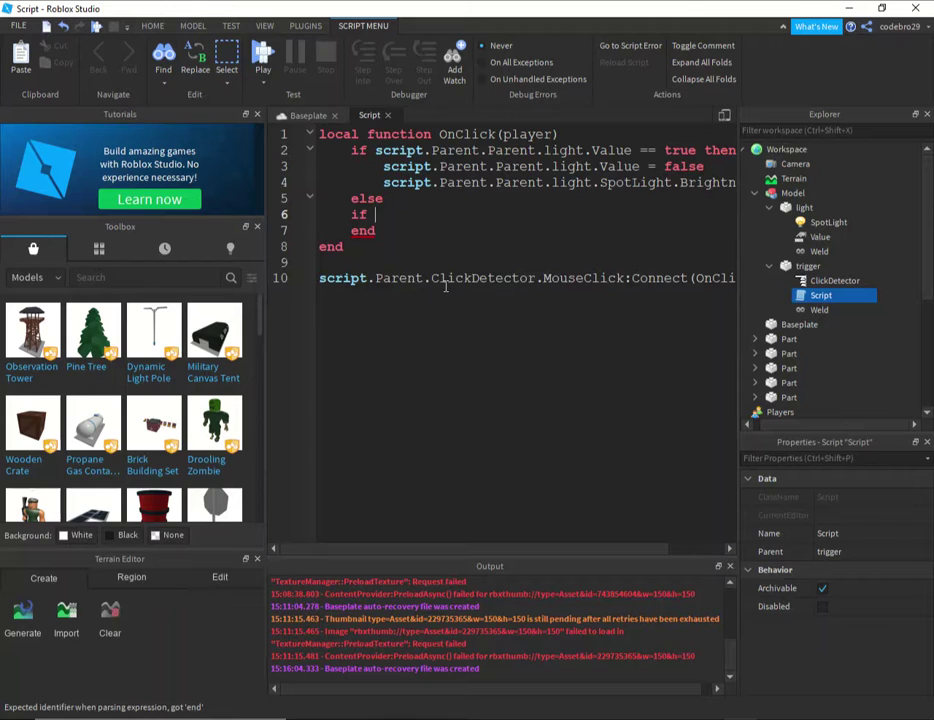
type("script.p")
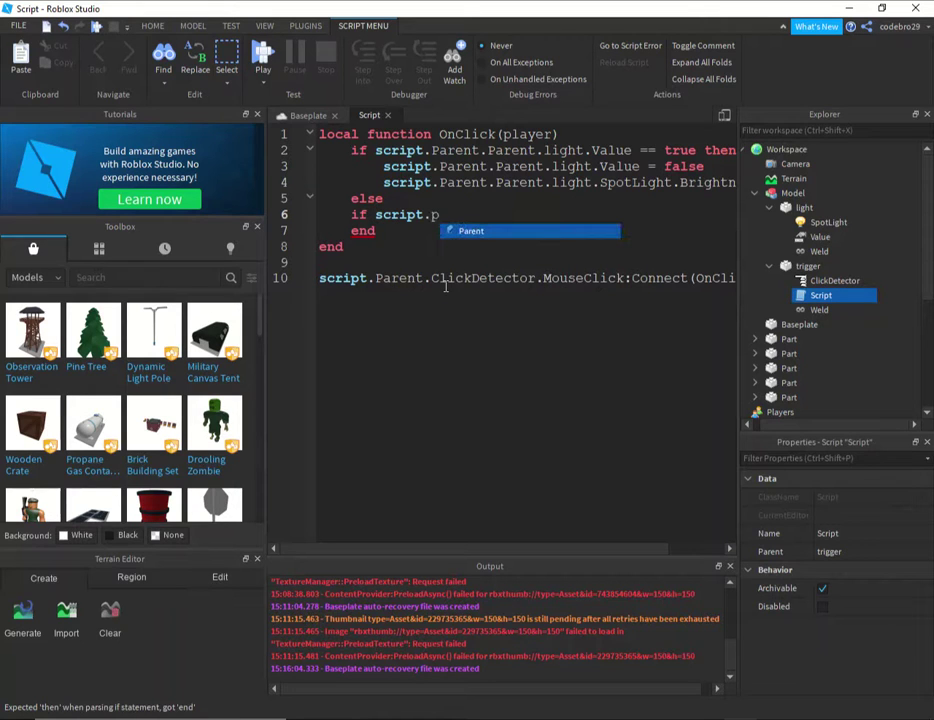
key("BackSpace")
key("BackSpace")
key("BackSpace")
key("BackSpace")
key("BackSpace")
key("BackSpace")
key("BackSpace")
key("BackSpace")
key("BackSpace")
key("BackSpace")
key("BackSpace")
Write script.Parent.Parent.light.Value = false on the empty line under else
type("script.p")
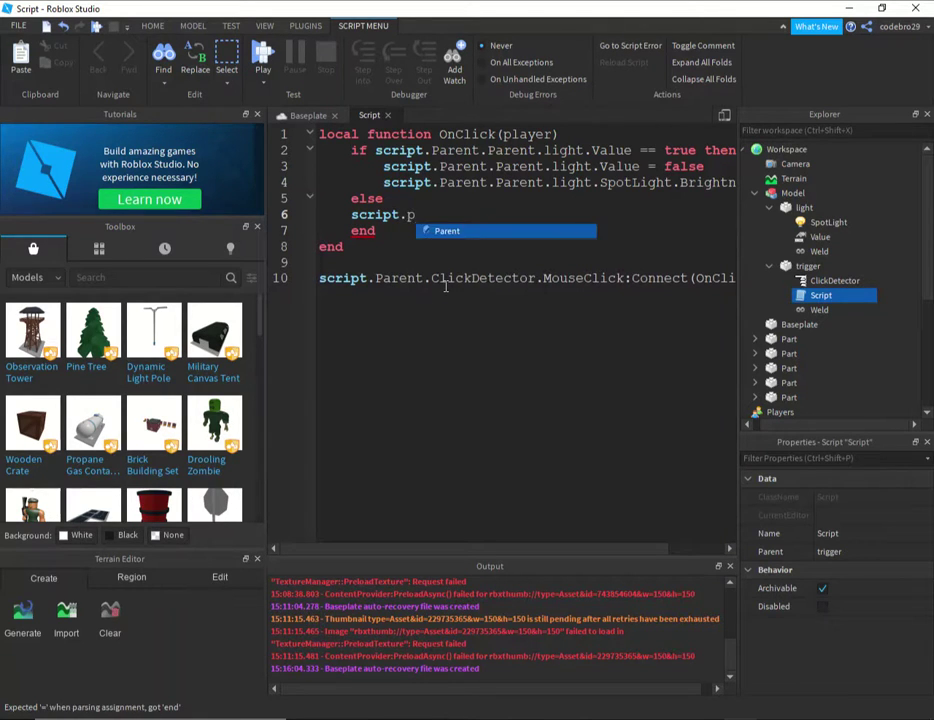
key("Tab")
type(".p")
key("Tab")
type(".l")
key("Tab")
type(".")
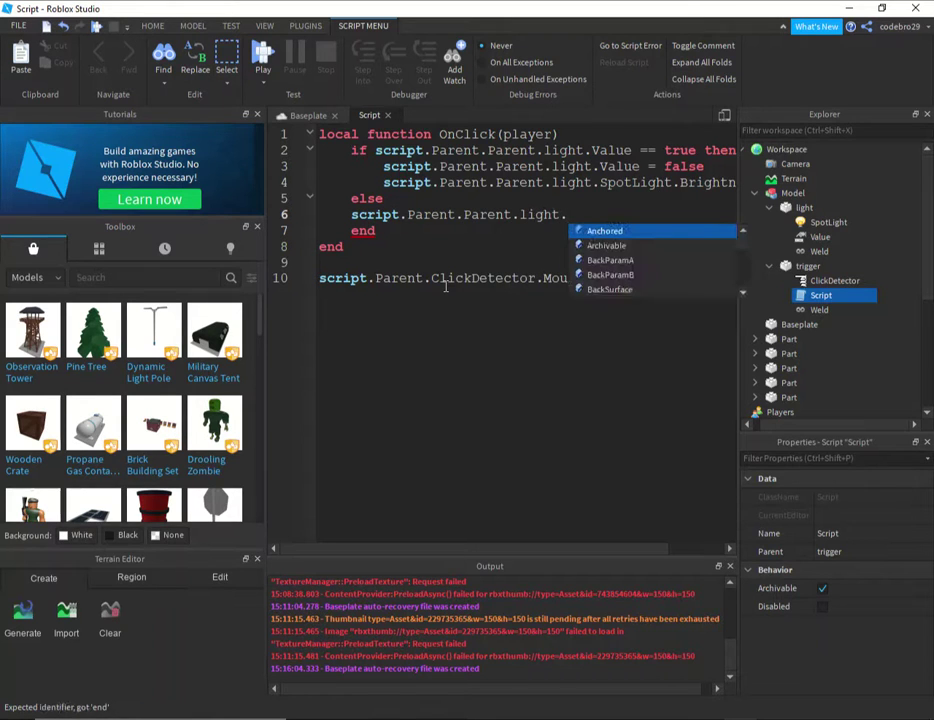
type("v")
key("Tab")
type("= fal")
key("Tab")
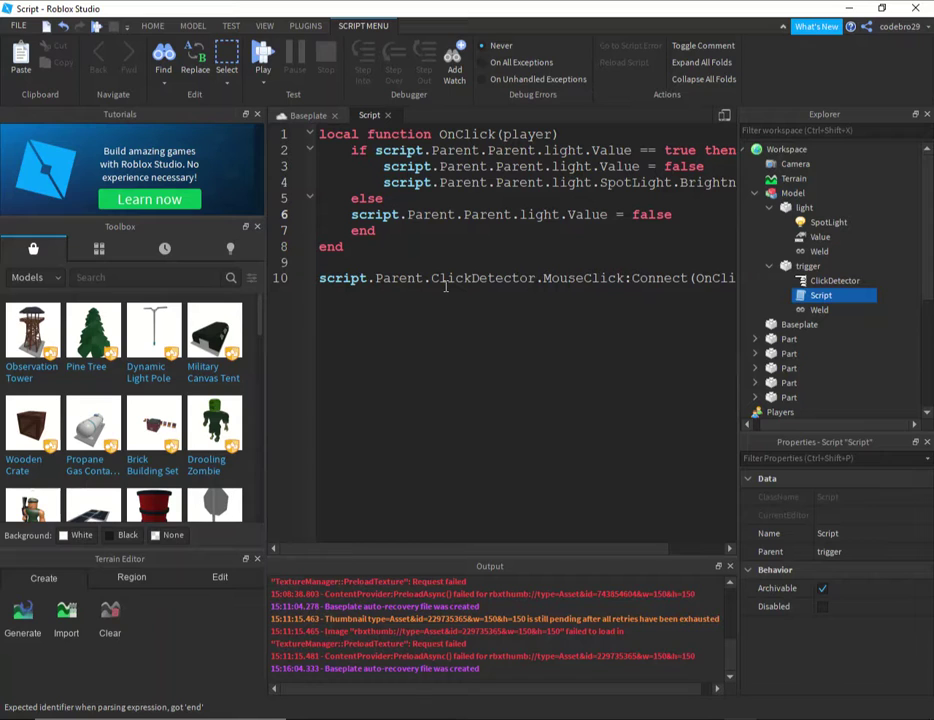
Add script.Parent.Parent.light.SpotLight.Brightness = 16 as the second line of the else branch
key("Return")
type("s")
key("Tab")
type(".P")
key("Tab")
type(".P")
key("Tab")
type(".lif")
type("g")
key("Tab")
type(".")
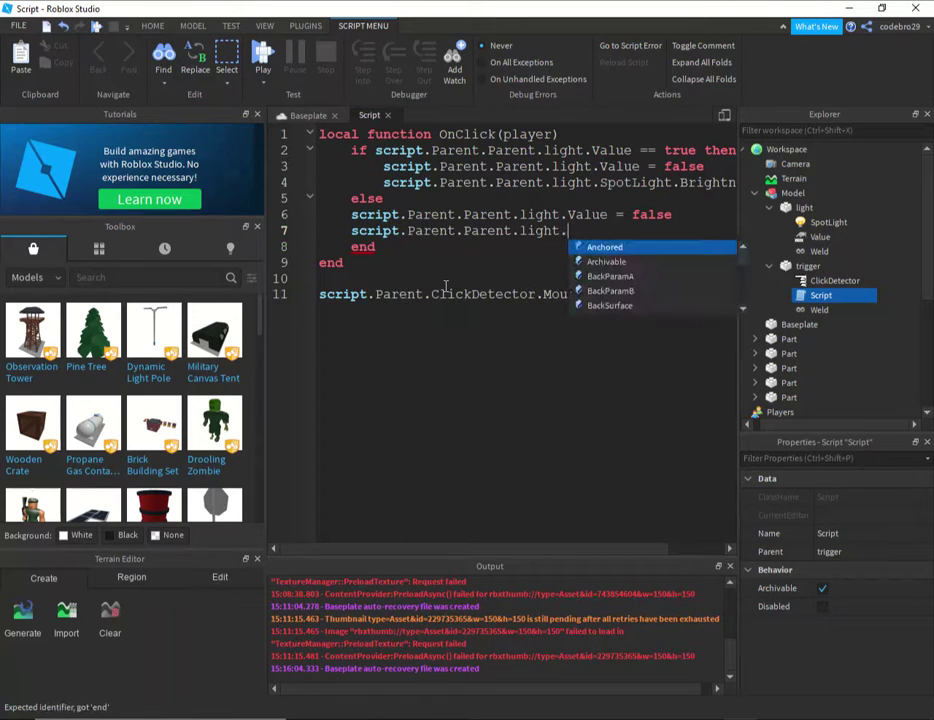
type("spo")
key("Tab")
type(".bri")
key("Tab")
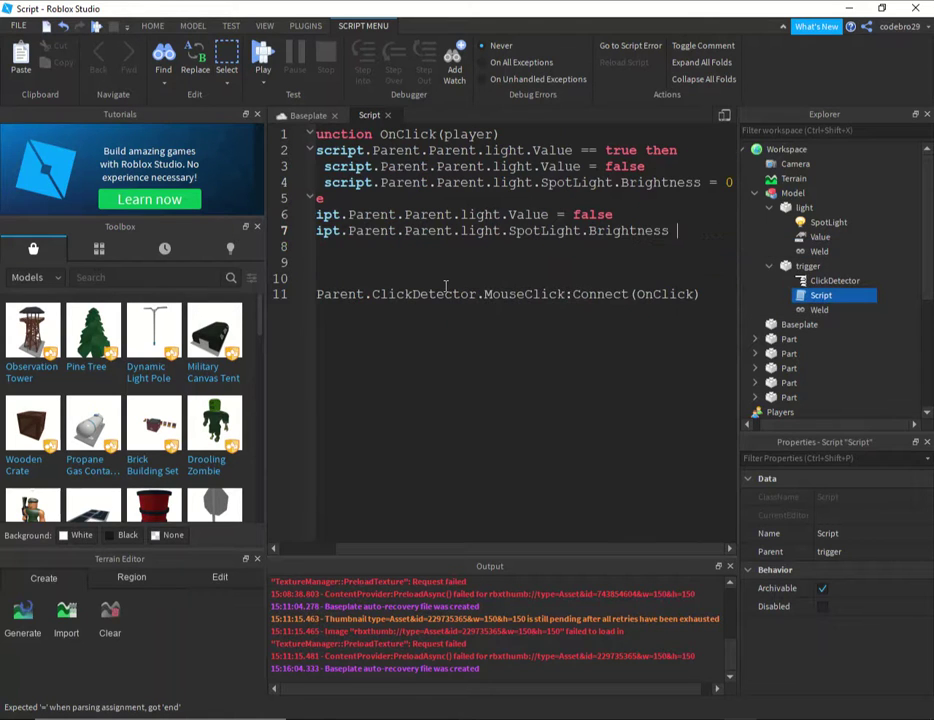
type("=")
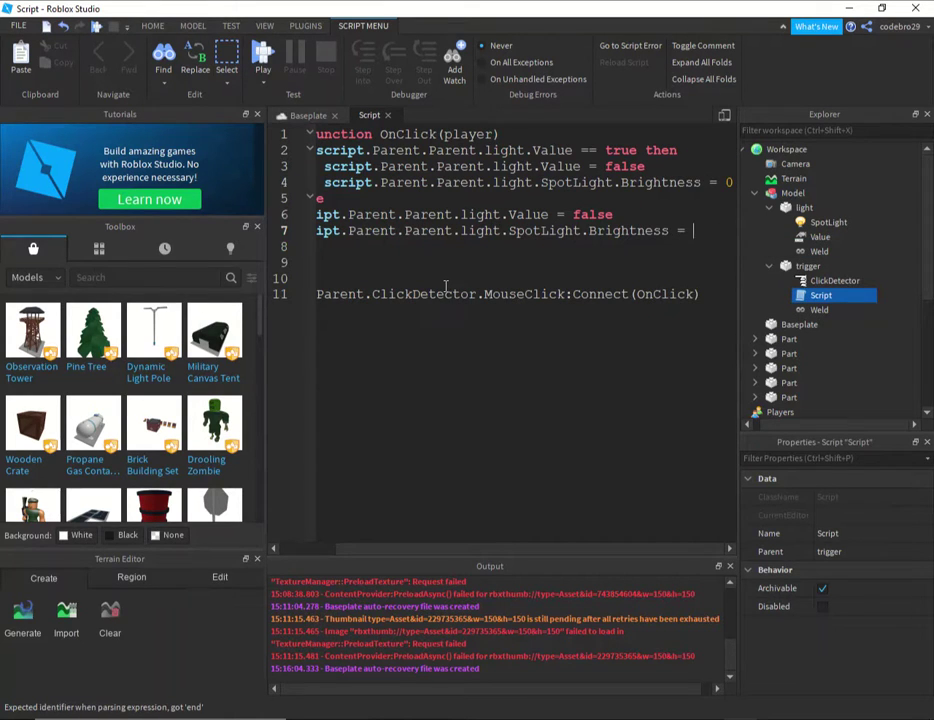
type(" 16")
left_click_drag(643, 557, 583, 557)
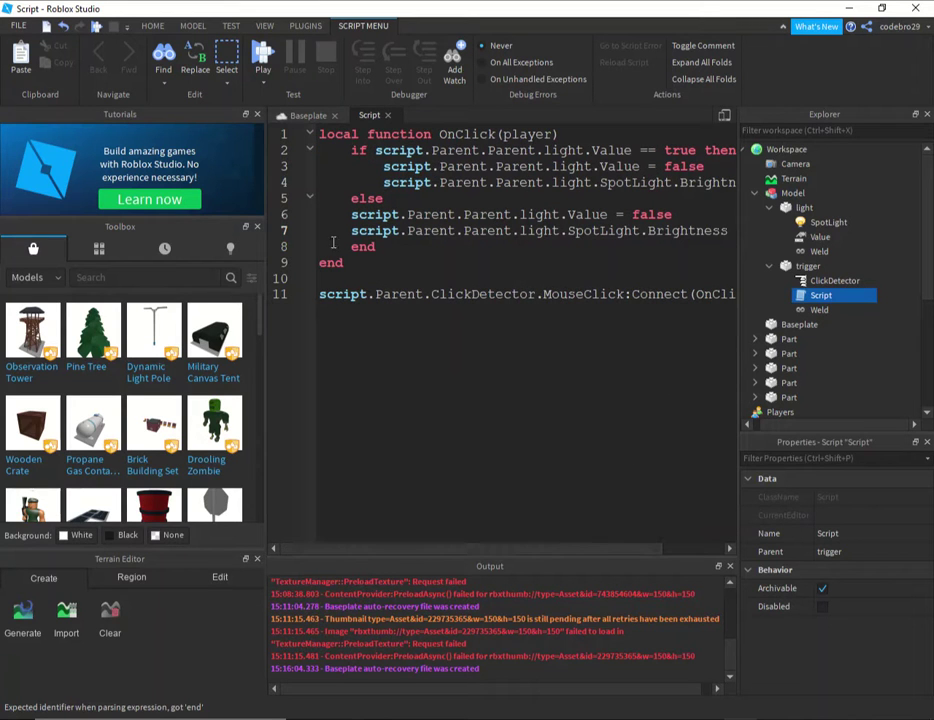
Return to the Baseplate view and start a Play Here test from inside the room
left_click(300, 118)
mouse_move(505, 370)
right_mouse_down()
mouse_move(518, 389)
mouse_move(501, 353)
mouse_move(513, 369)
right_mouse_up()
key("w")
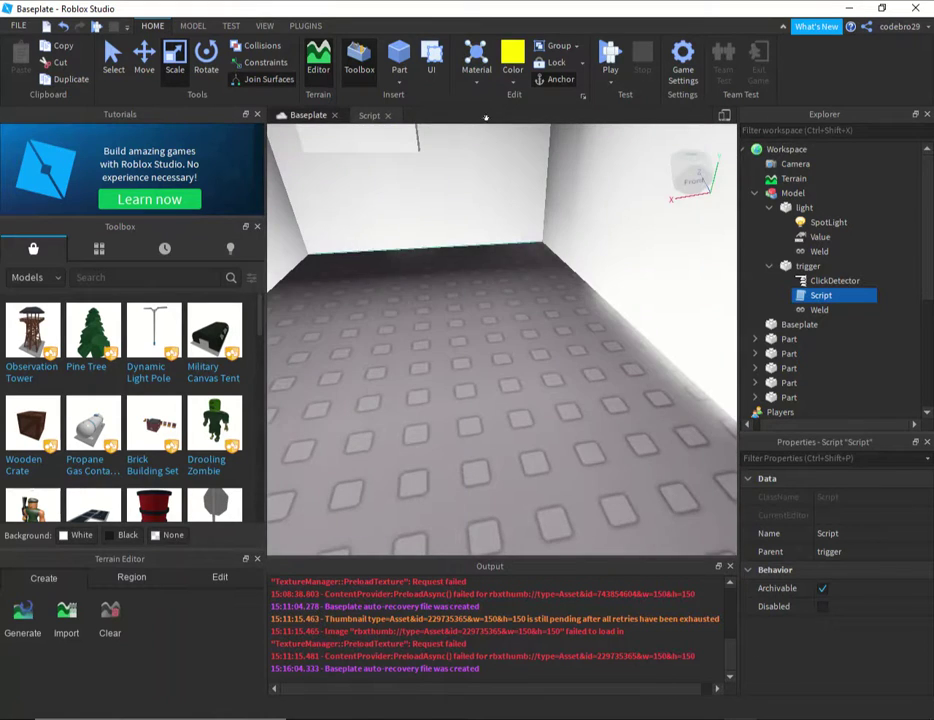
left_click(610, 80)
left_click(624, 111)
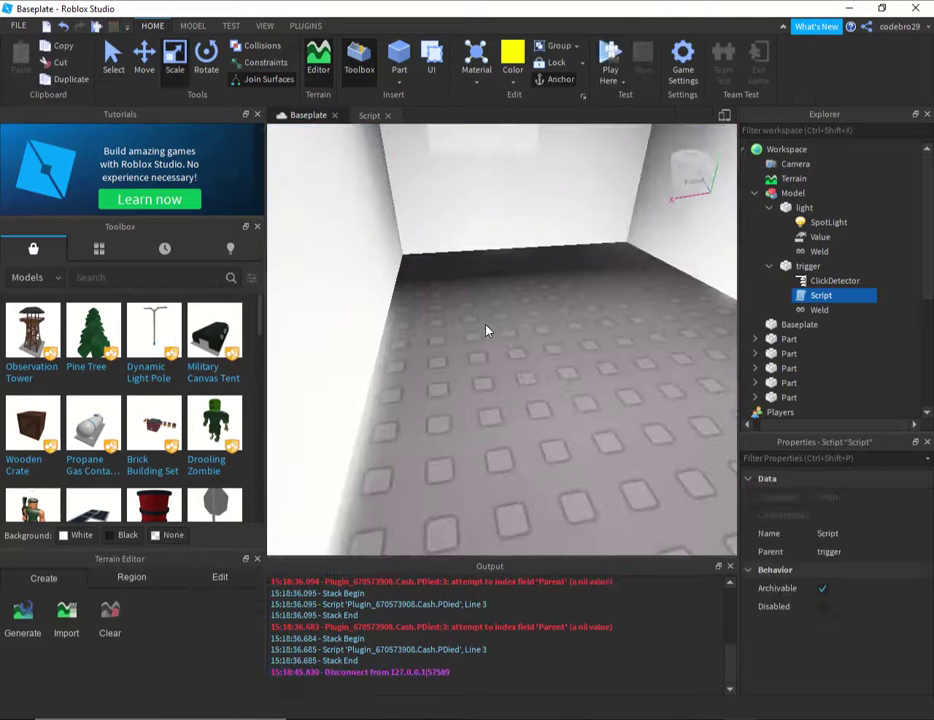
Bring the camera close to the room's floor and run the Play Here test again from there
mouse_move(487, 329)
right_mouse_down()
mouse_move(478, 311)
mouse_move(491, 336)
right_mouse_up()
key("w")
left_click(612, 60)
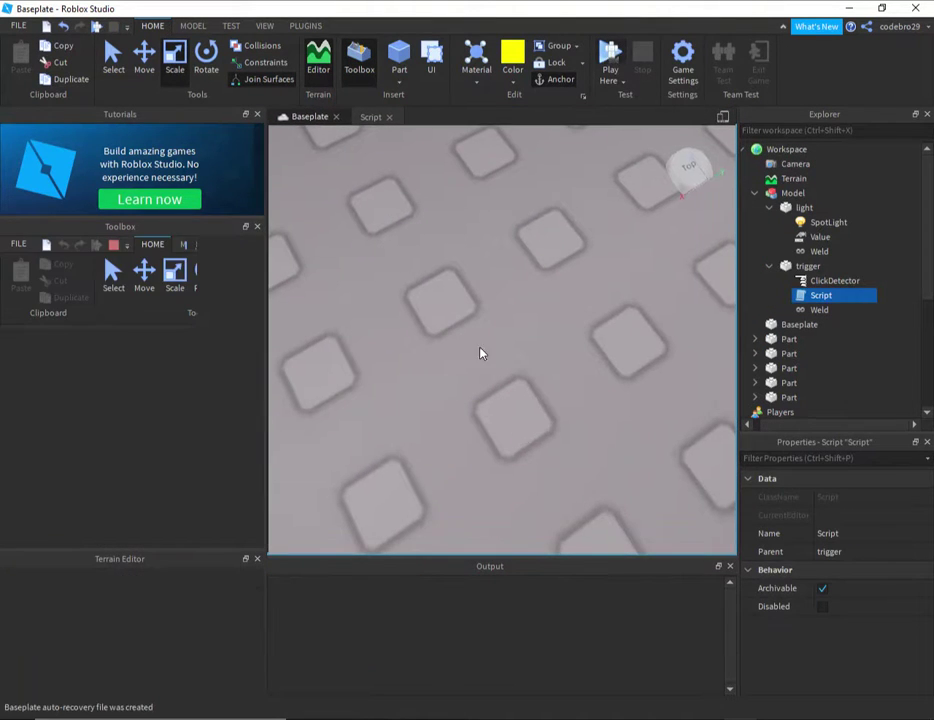
key("F5")
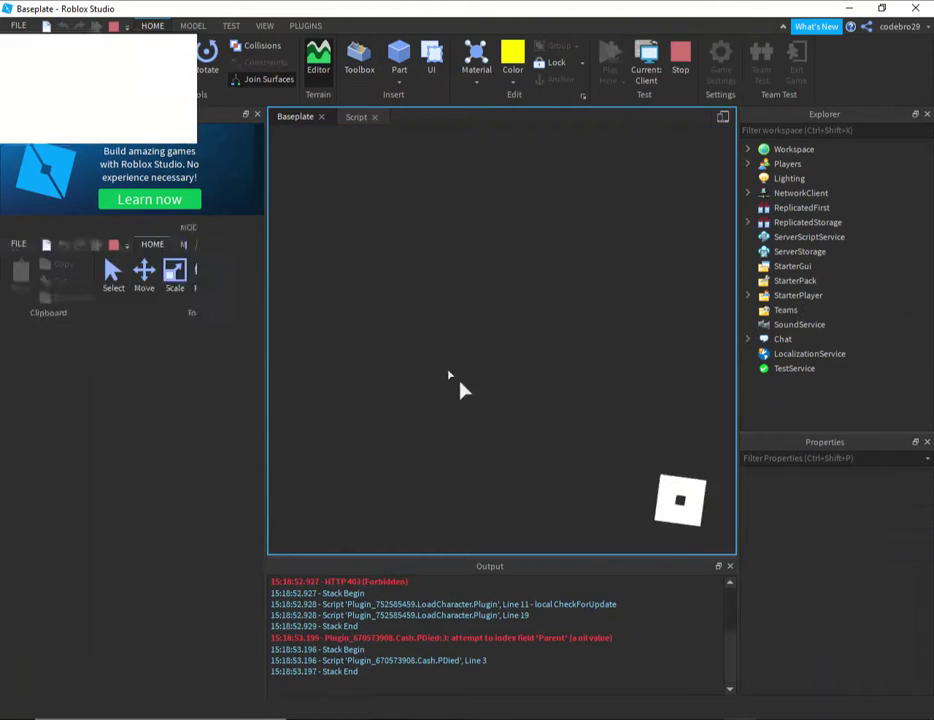
Play-test the trigger block by walking the character around the room, check the Output for script errors, and stop the test
right_click_drag(484, 371, 455, 304)
key("w")
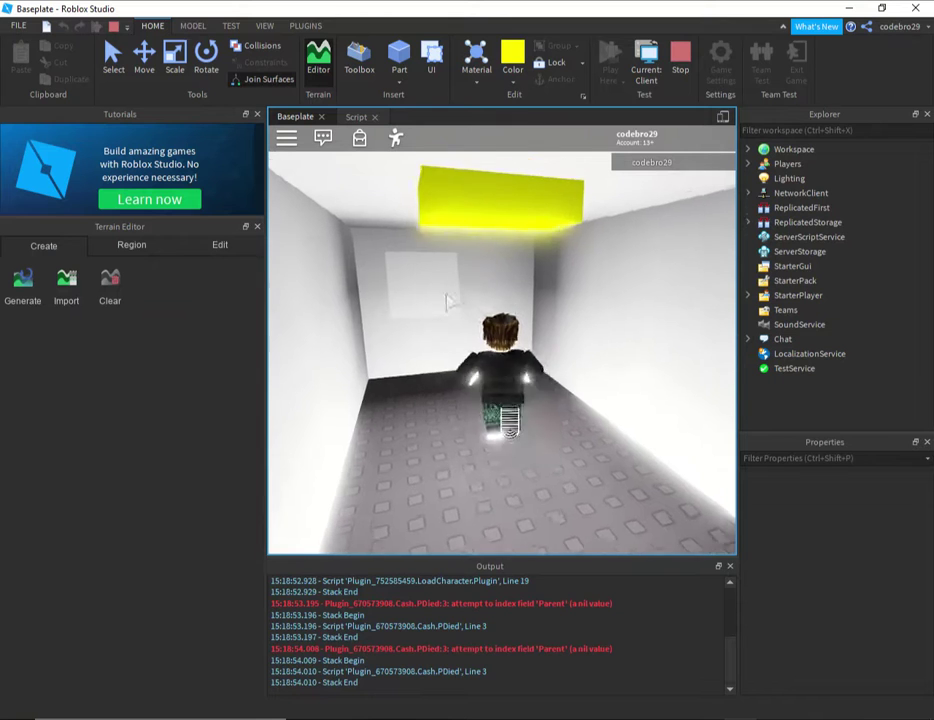
key("w")
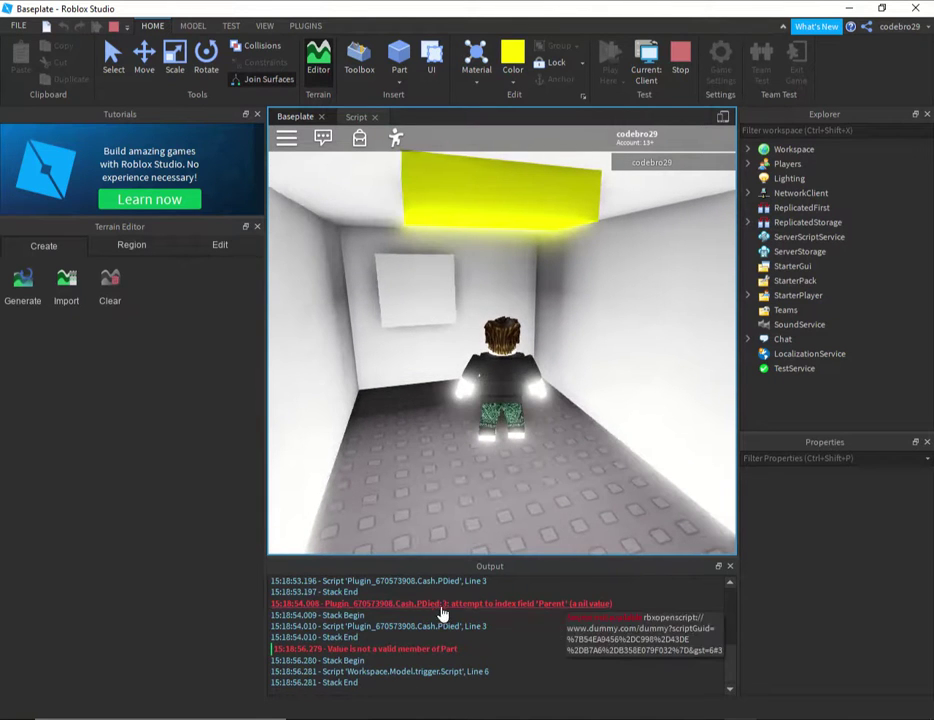
key("a")
key("d")
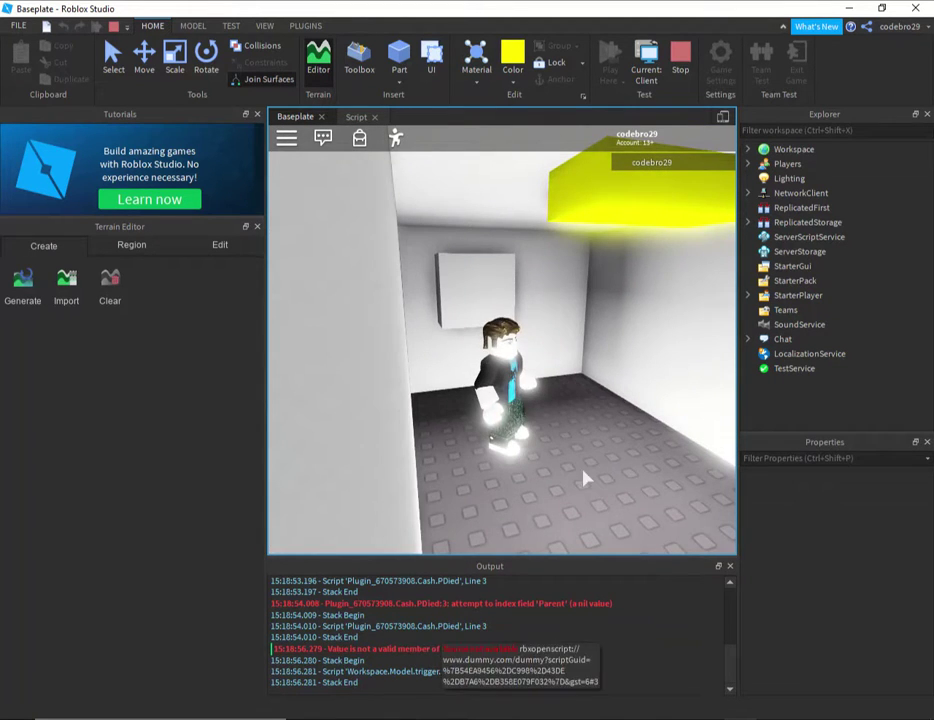
key("s")
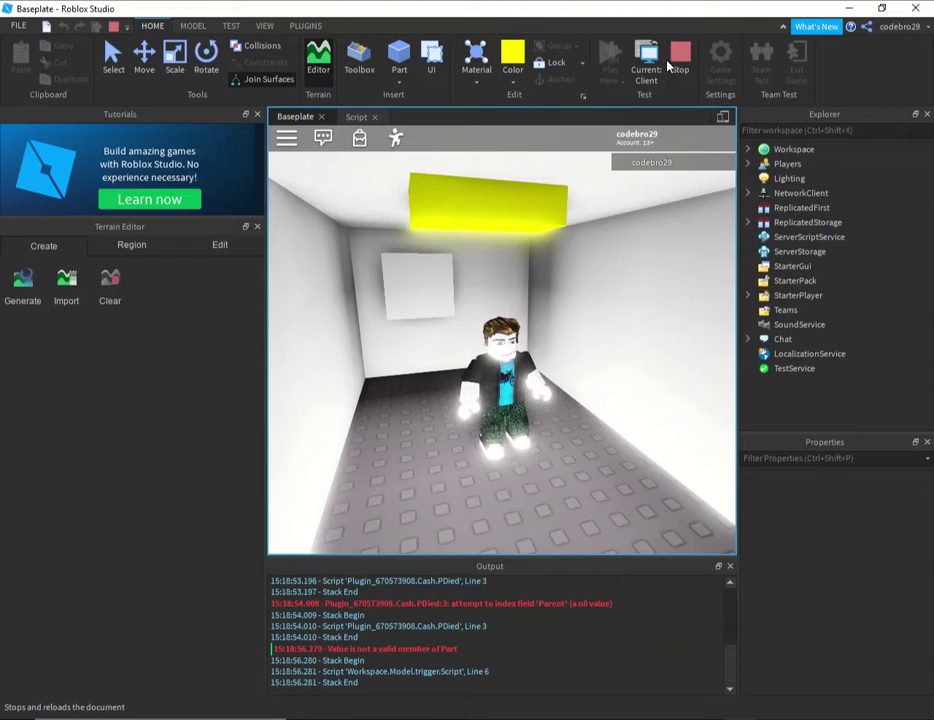
left_click(681, 68)
key("shift+F5")
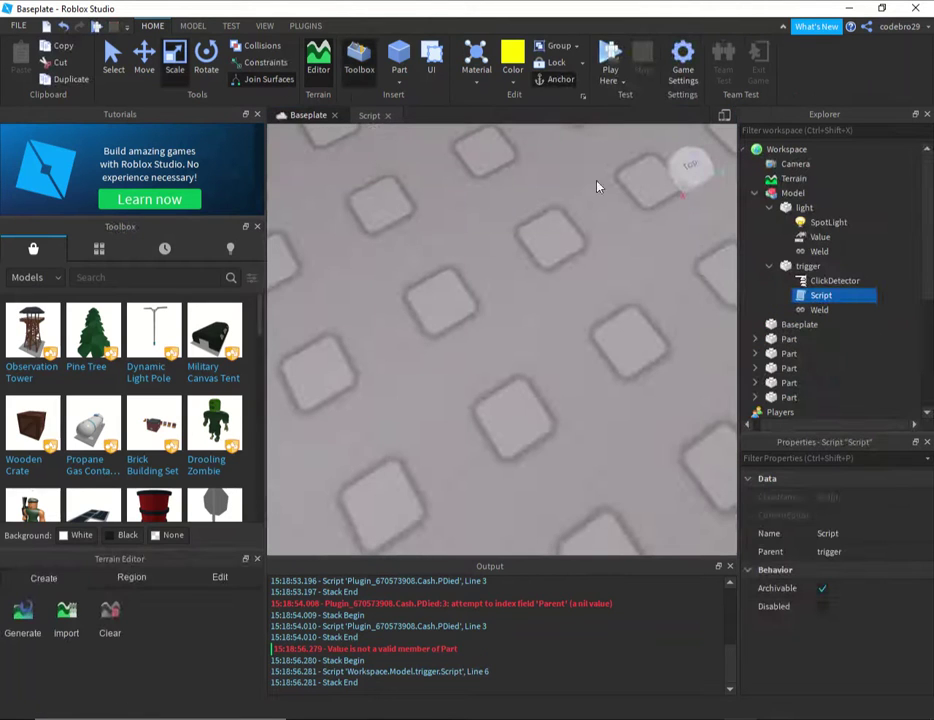
Open the trigger's script and rename the BoolValue inside the light part to toggle
double_click(818, 295)
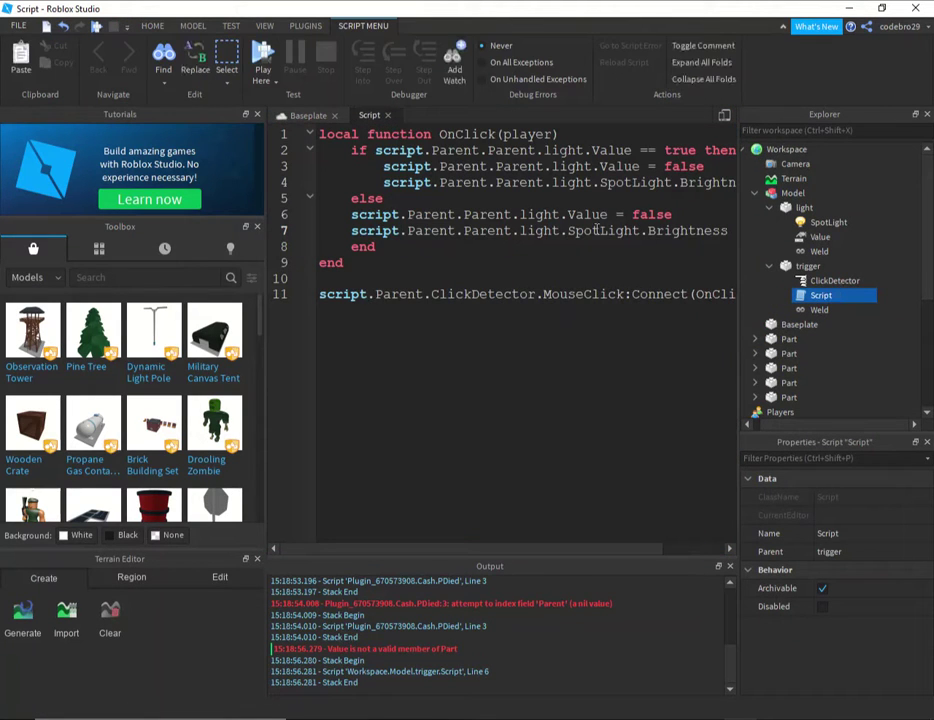
left_click_drag(613, 550, 624, 450)
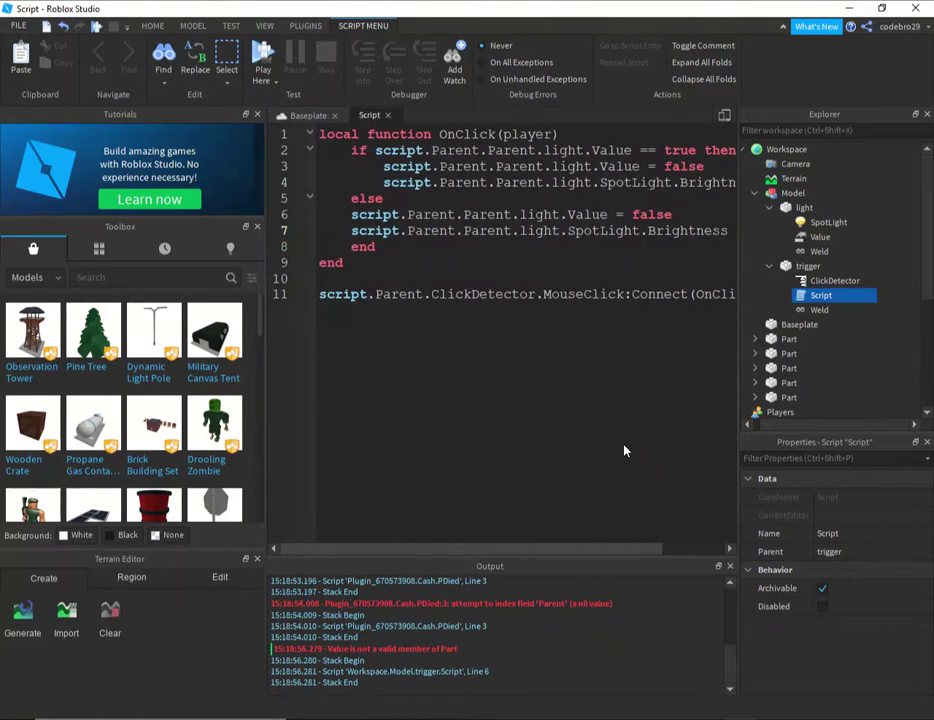
left_click(819, 237)
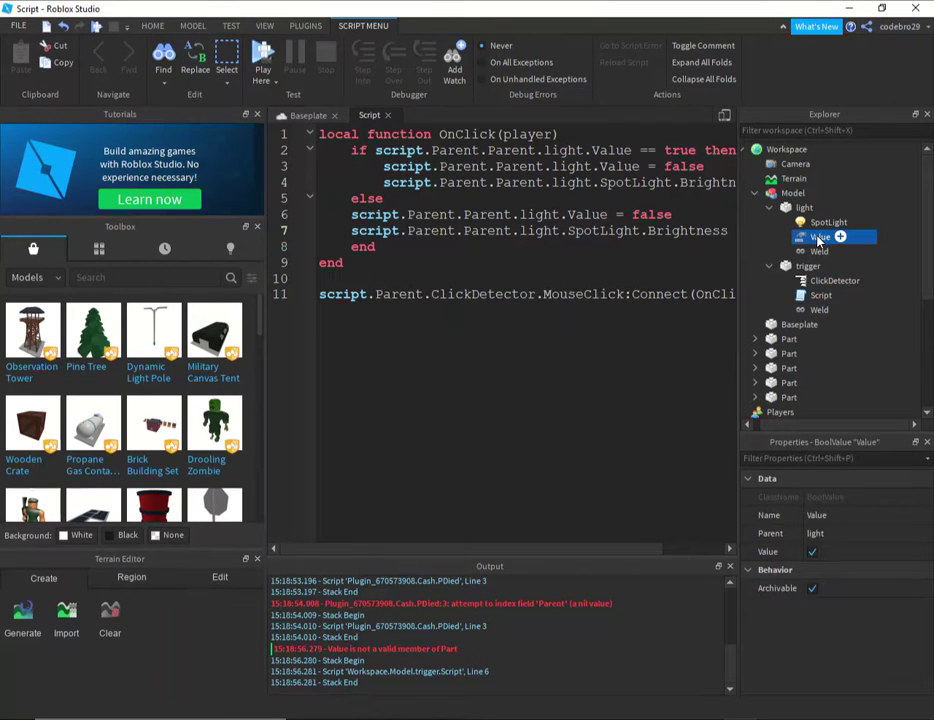
double_click(819, 237)
type("toggle")
key("Return")
Replace Value with toggle in the first assignment line of the else branch
left_click(604, 214)
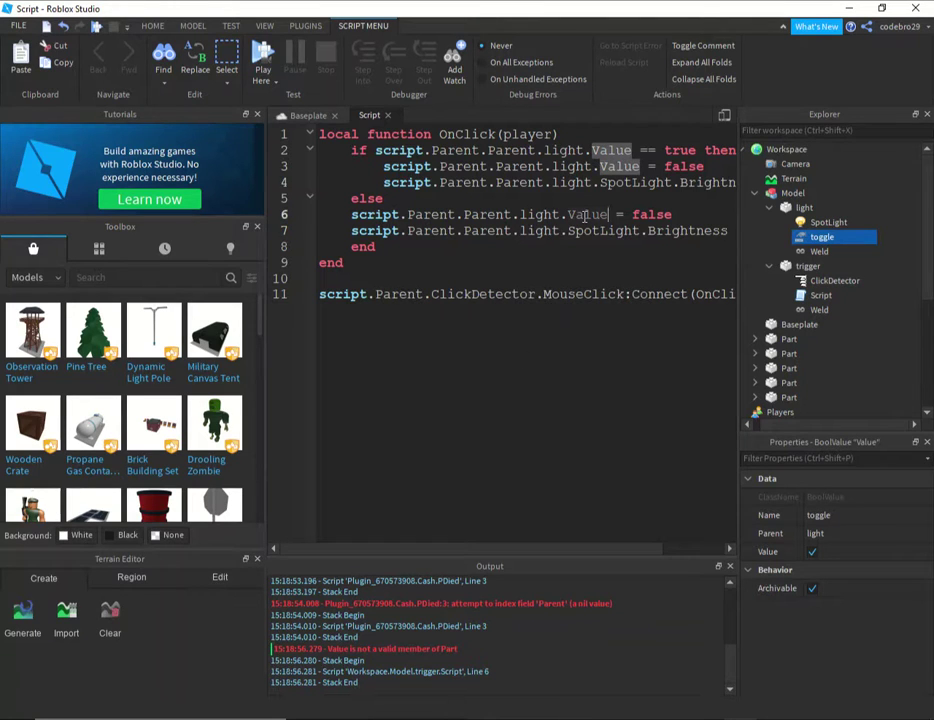
type("tobgl")
key("BackSpace")
key("BackSpace")
key("BackSpace")
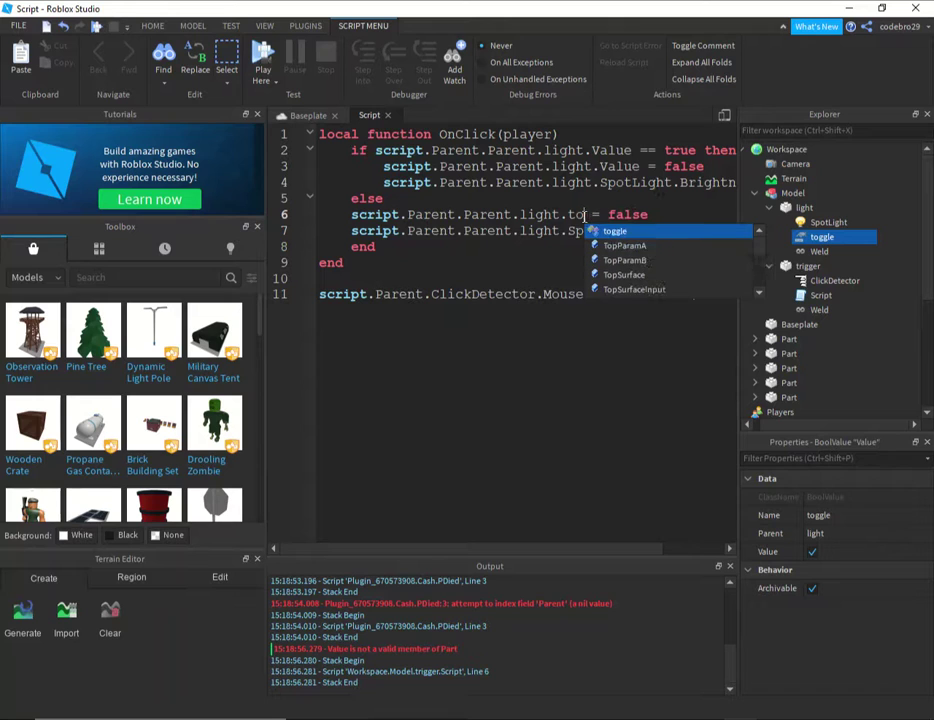
key("Tab")
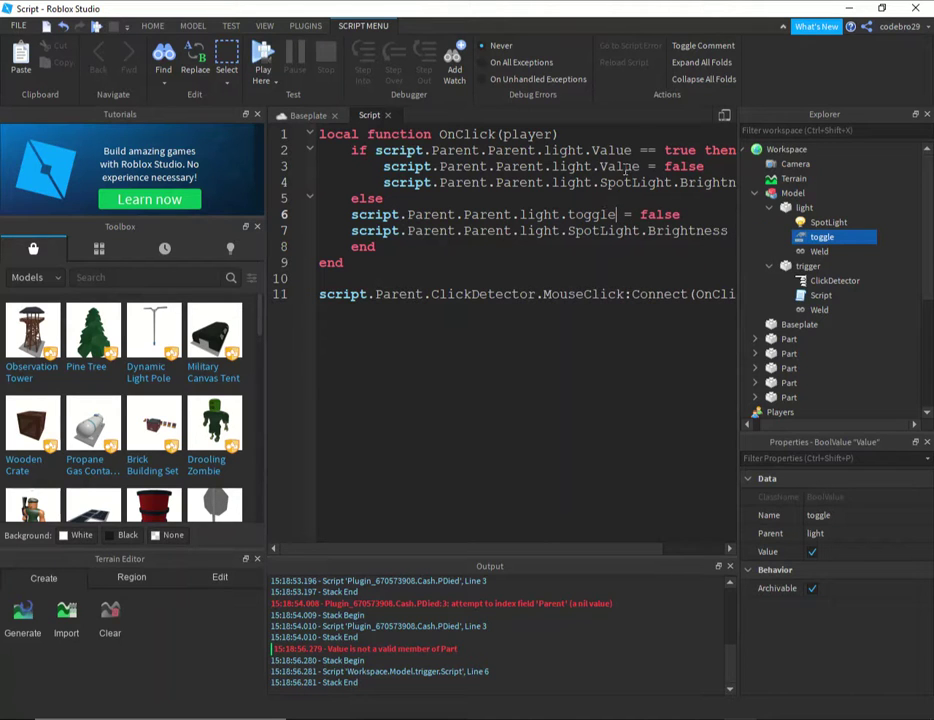
Replace Value with toggle in the if condition and in the first assignment below it
double_click(622, 167)
type("tog")
key("Tab")
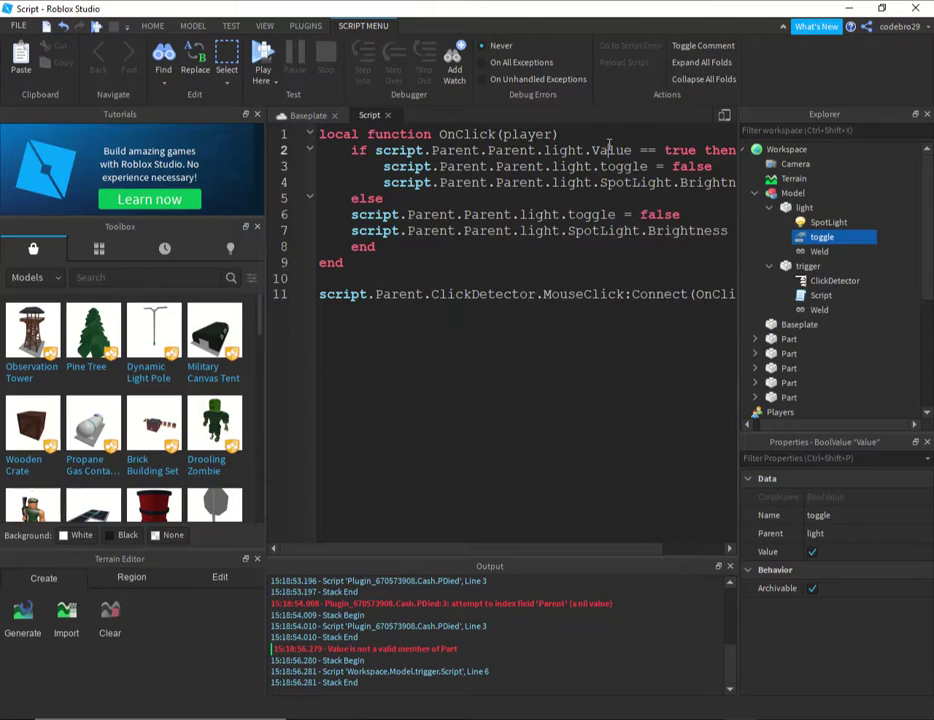
double_click(625, 150)
type("togg")
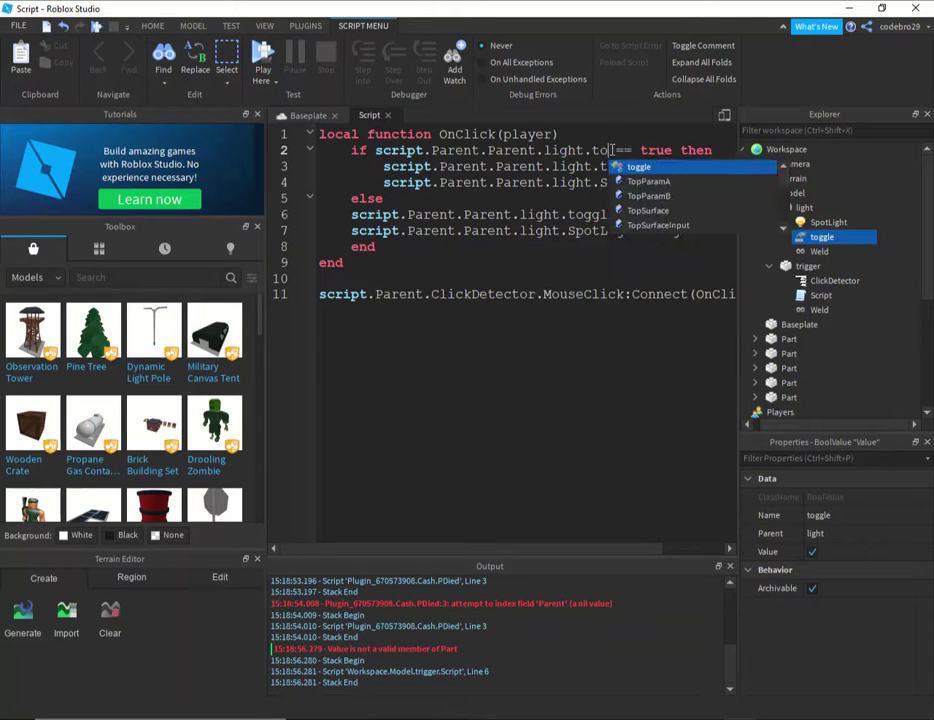
key("Tab")
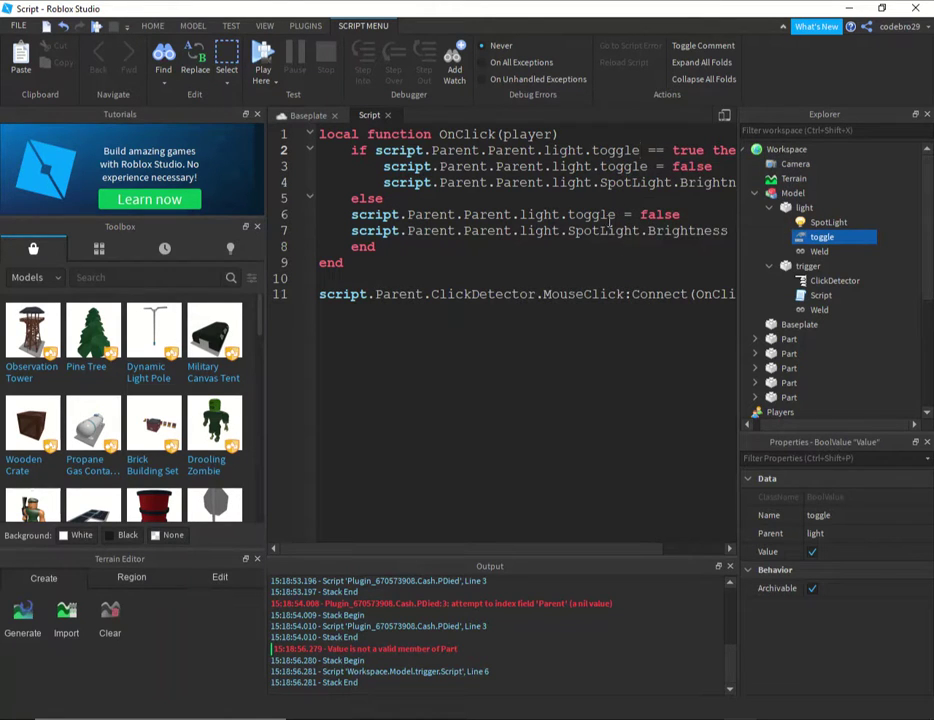
Append .Value after light.toggle in the if condition and in both toggle assignments of the script
type(".Va")
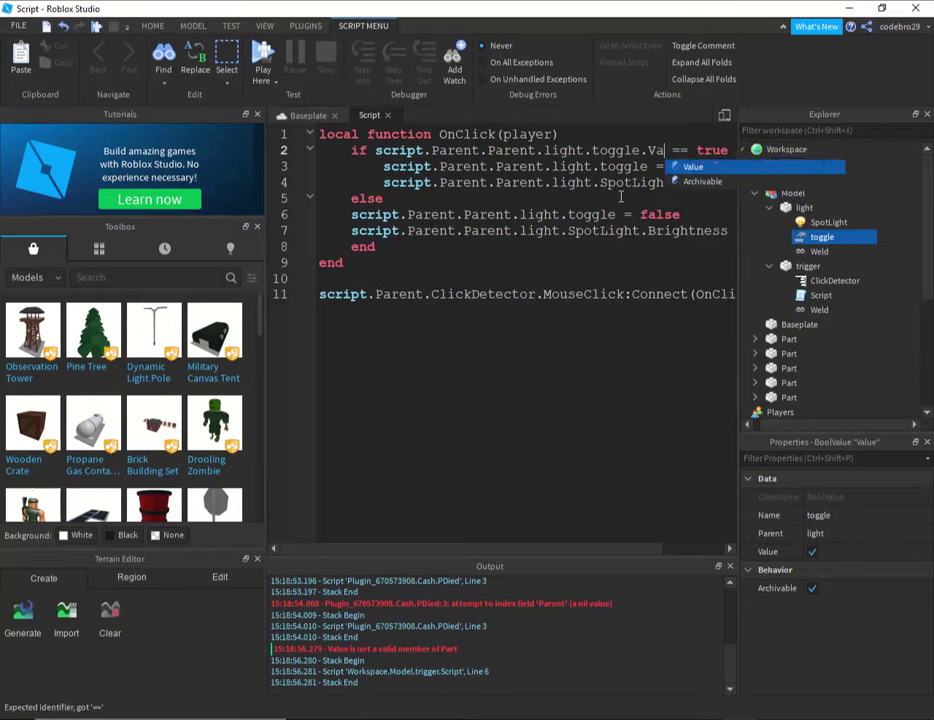
key("Tab")
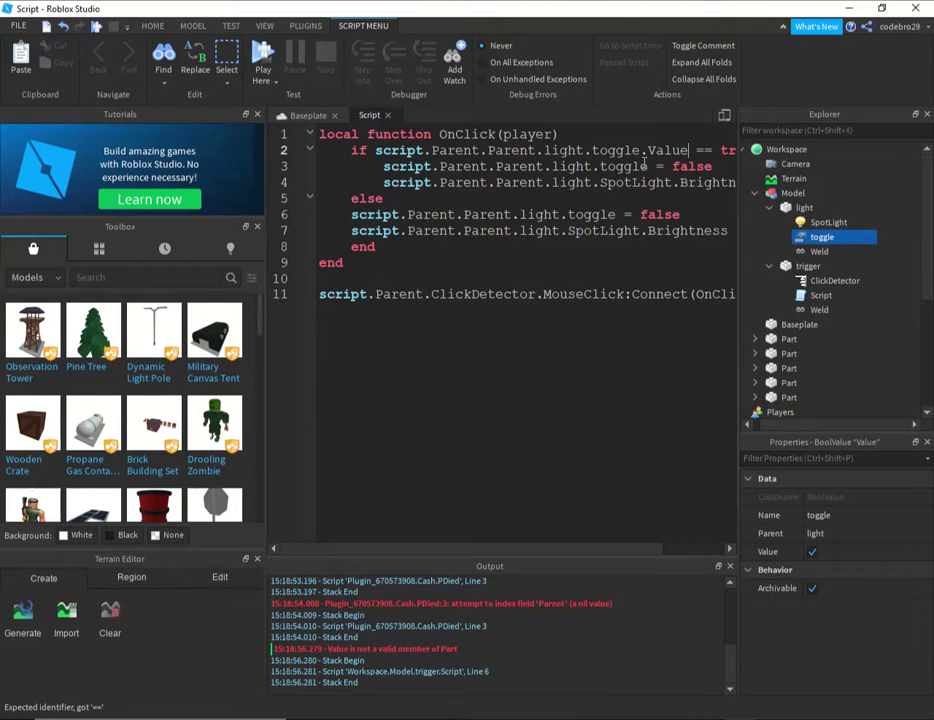
type(".V")
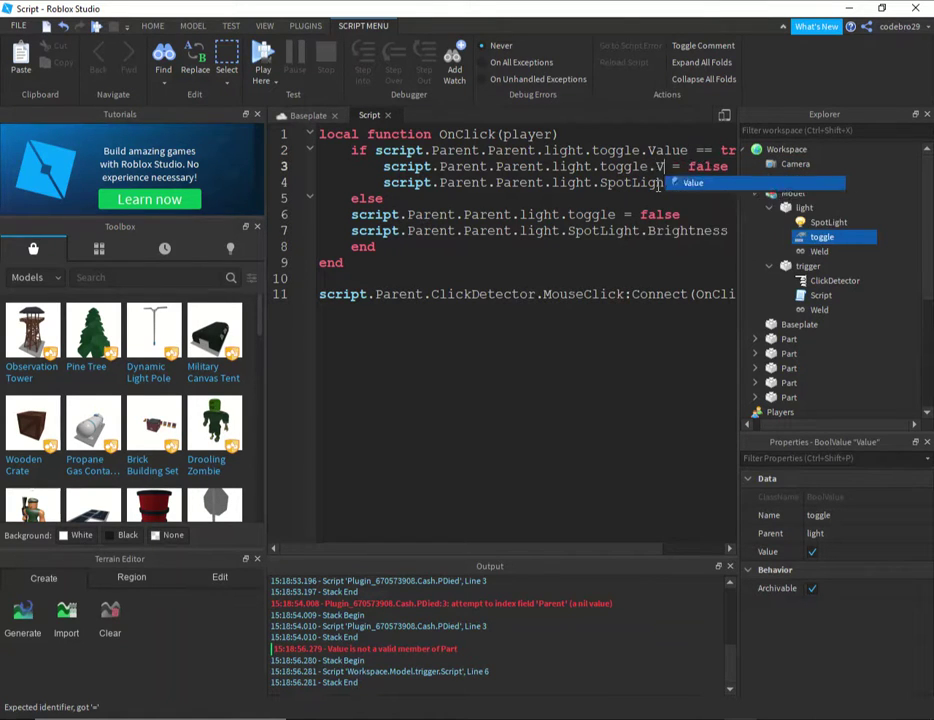
key("Tab")
left_click(616, 214)
type(".V")
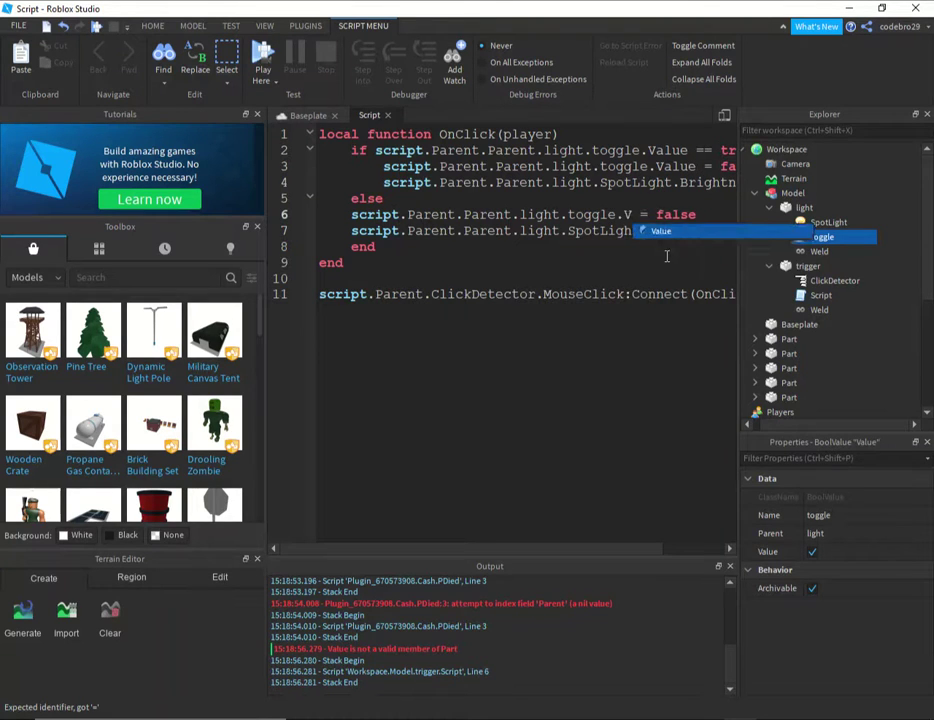
key("Tab")
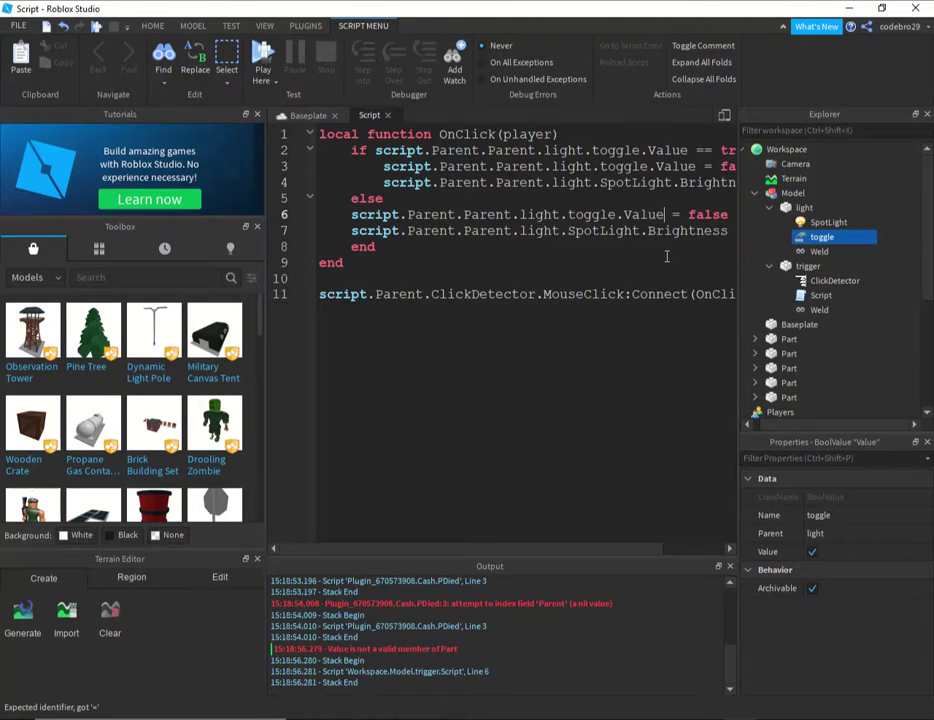
Return to the Baseplate view, run a Play Here test, and try the trigger block on the wall
left_click(296, 118)
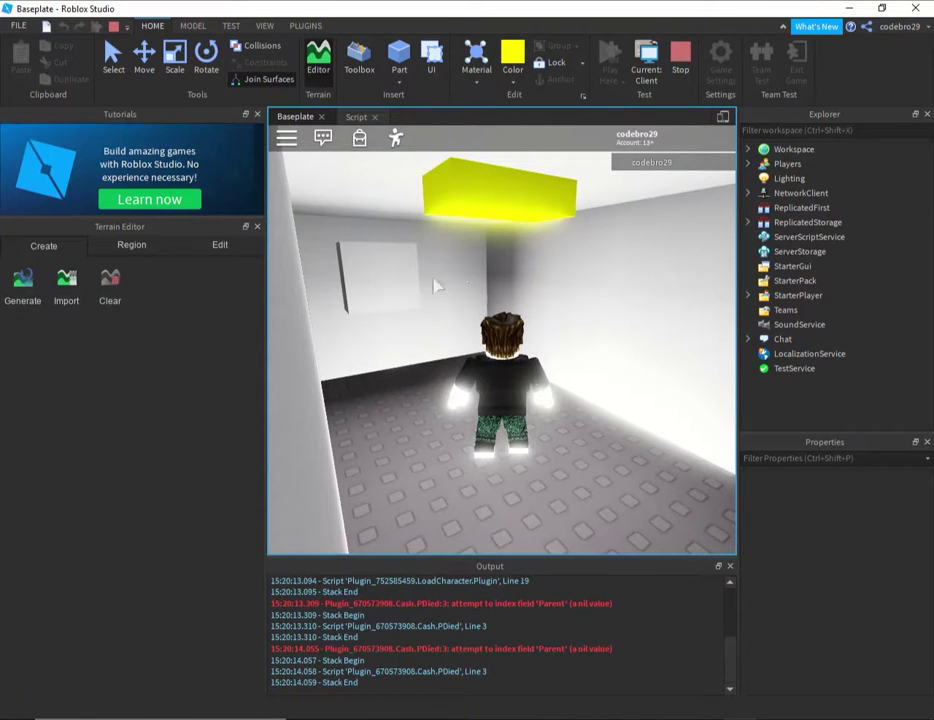
left_click(398, 289)
key("w")
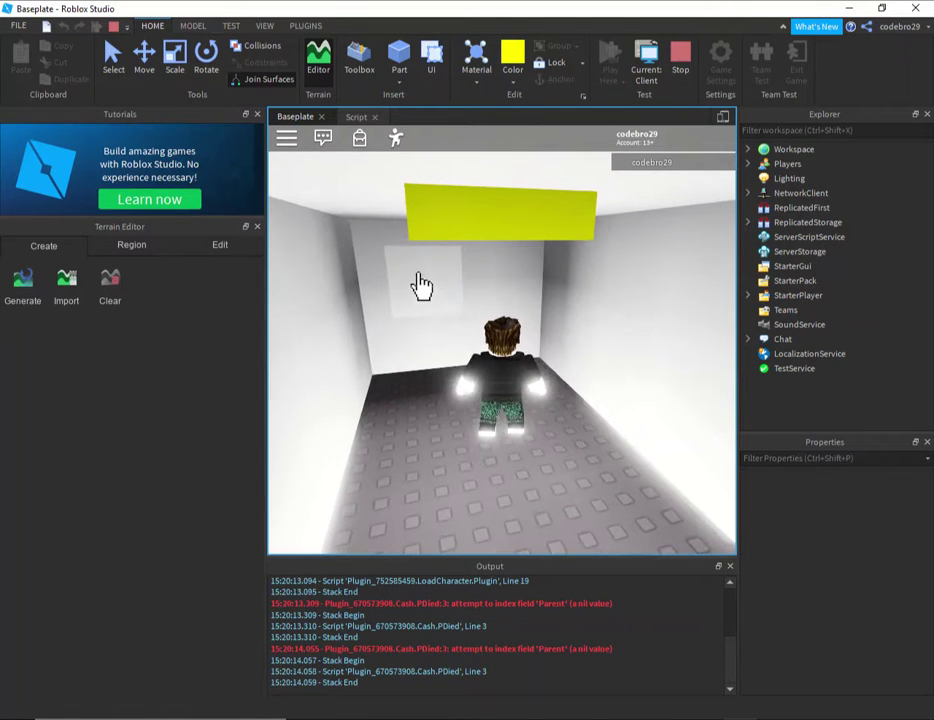
key("a")
key("s")
key("s")
Examine the trigger block and light from different camera angles, review the Output log, and stop the test
scroll(516, 374, "up", 5)
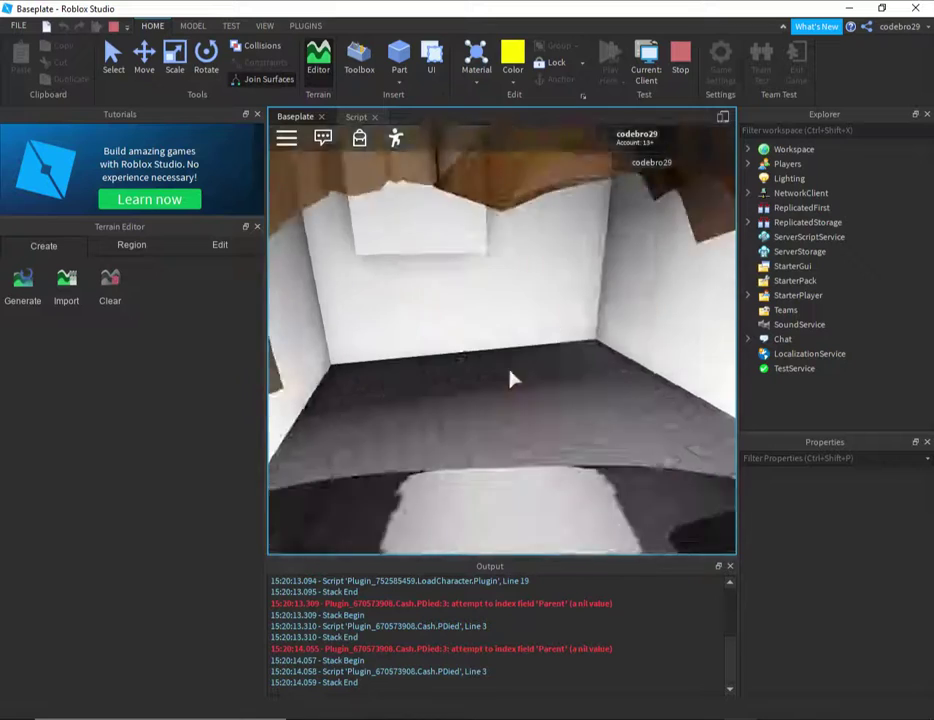
scroll(515, 374, "down", 5)
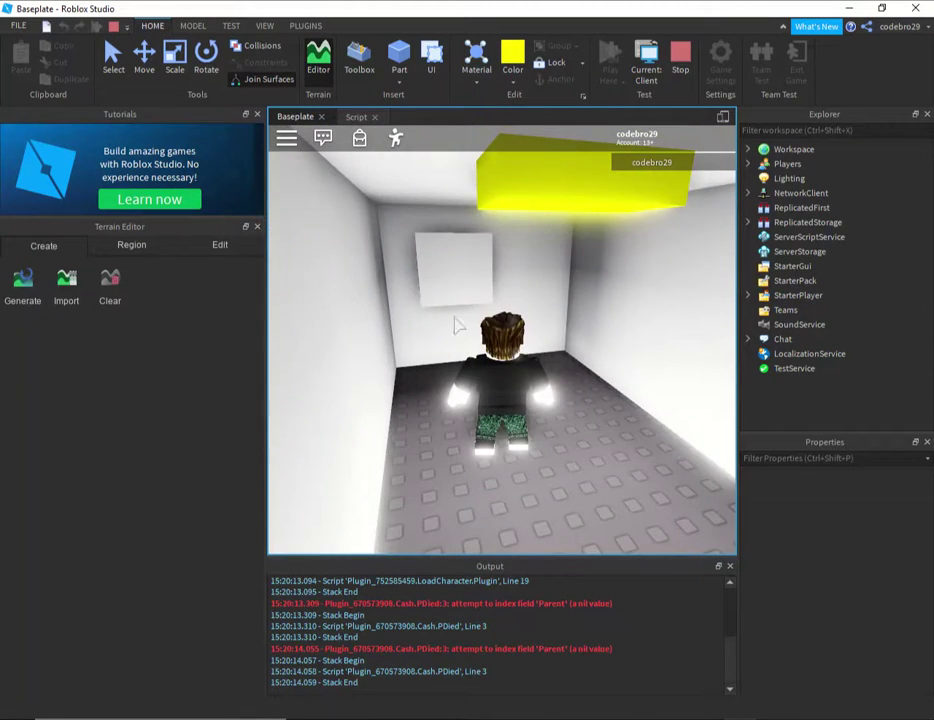
right_click_drag(457, 325, 481, 294)
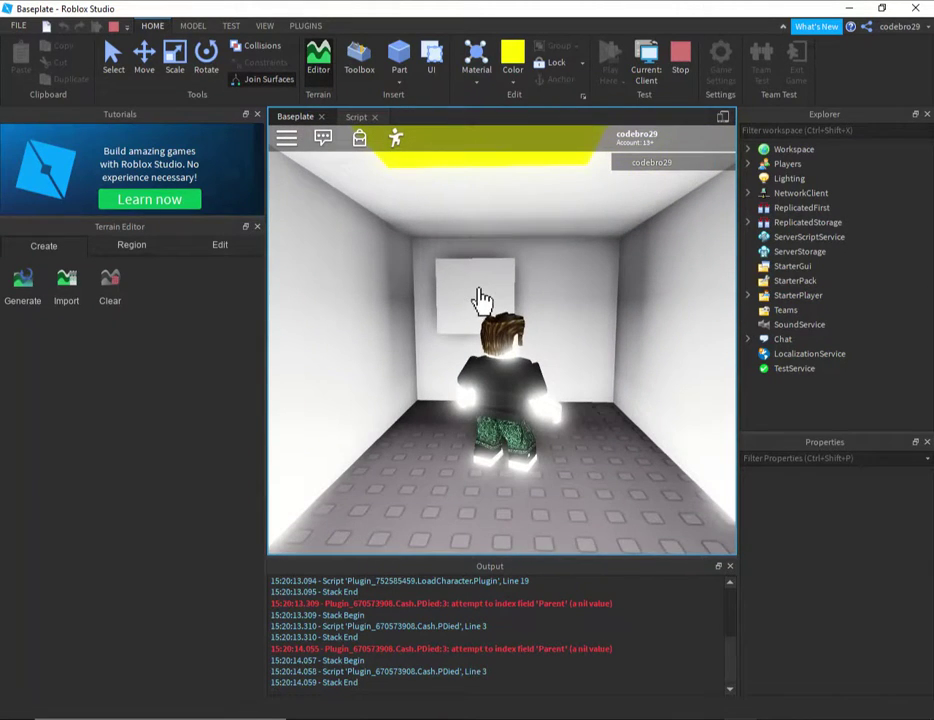
scroll(492, 651, "up", 5)
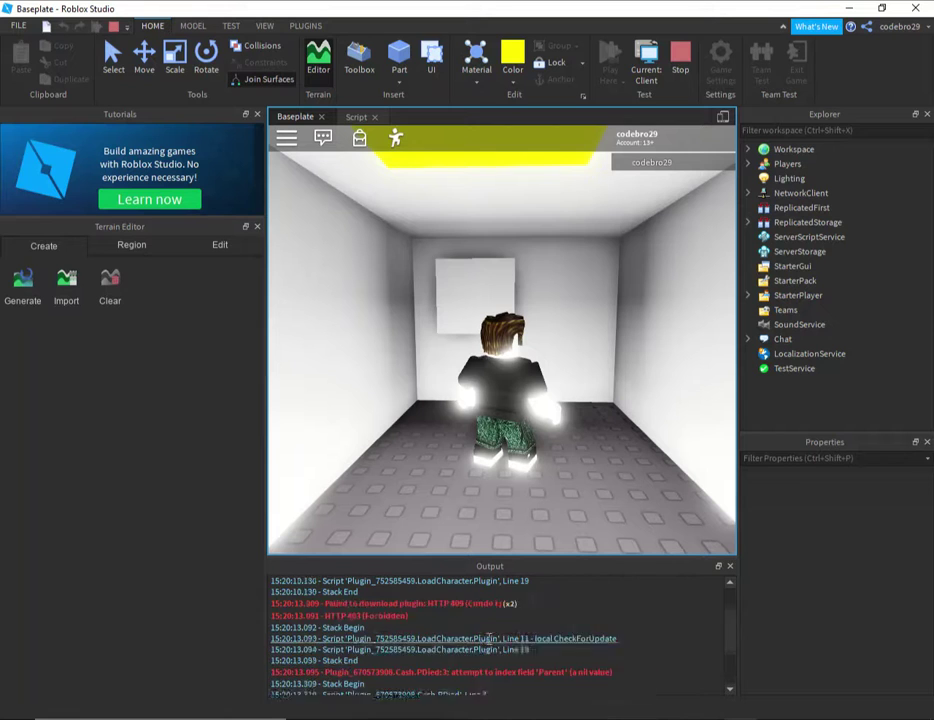
key("s")
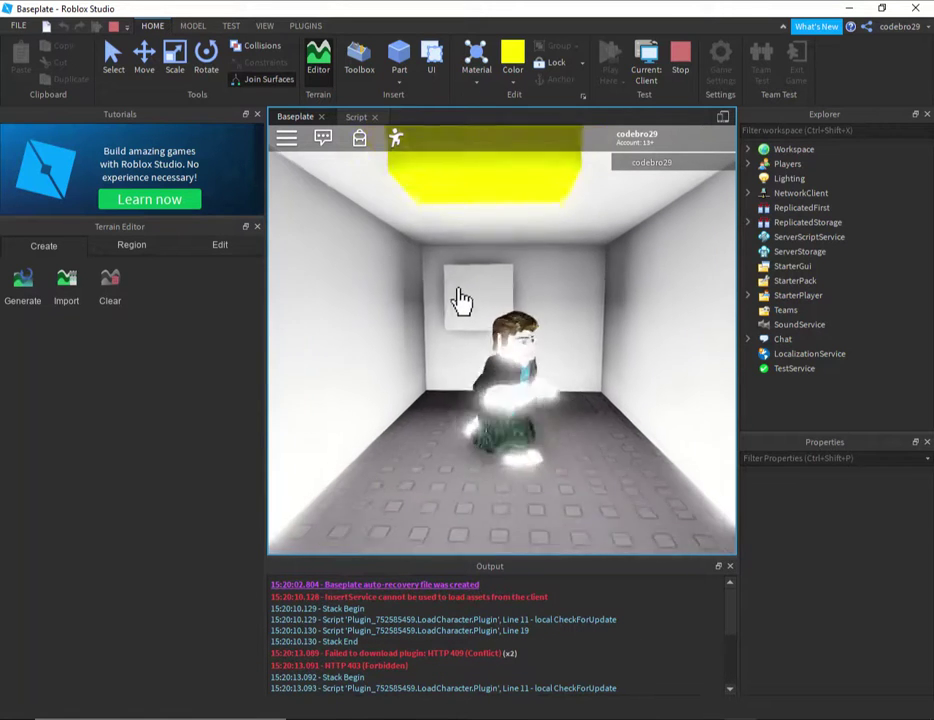
left_click(680, 58)
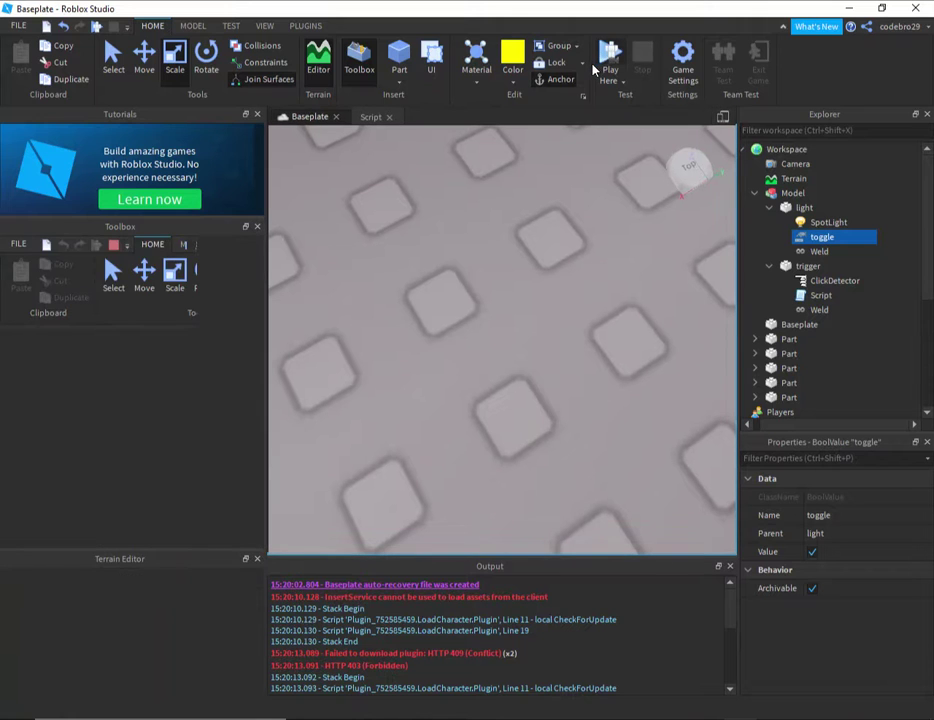
Run the test again and inspect the toggle BoolValue under Workspace > Model > light while it runs
key("F5")
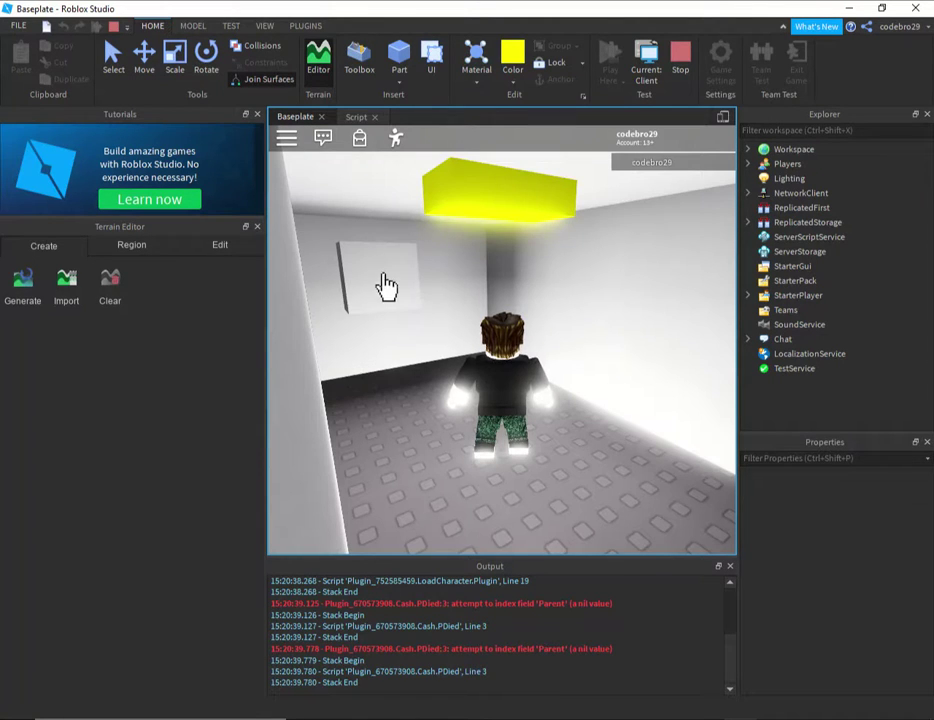
scroll(643, 294, "up", 3)
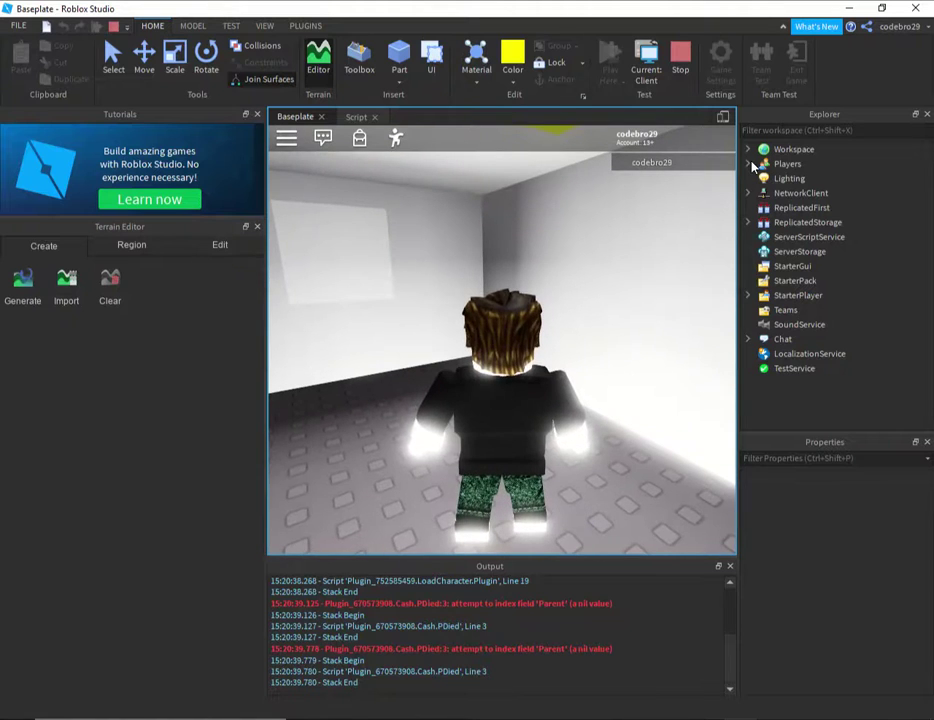
left_click(748, 149)
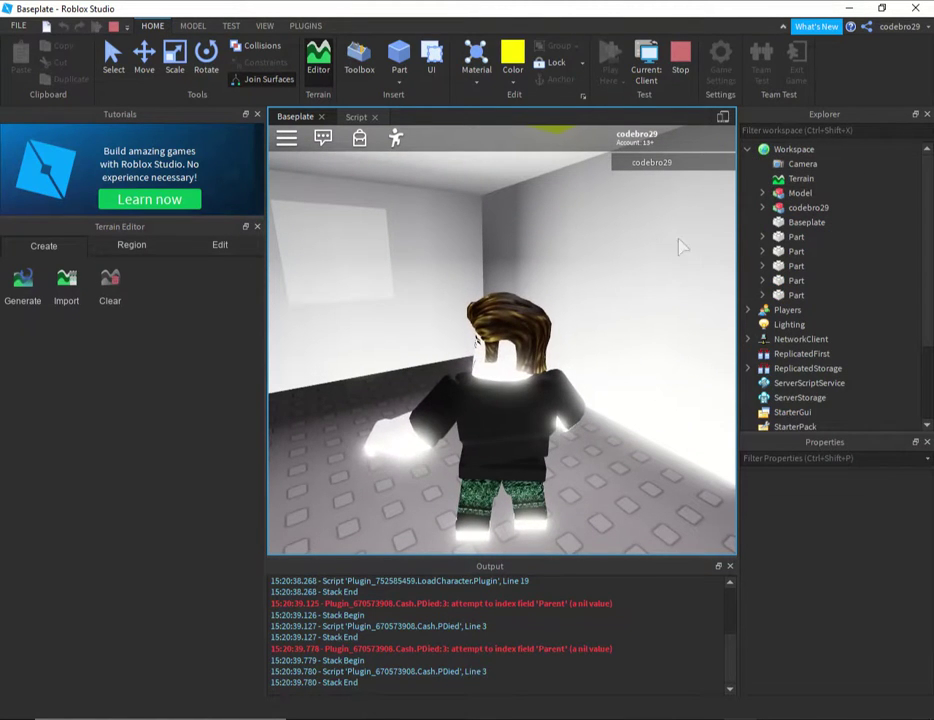
left_click(763, 193)
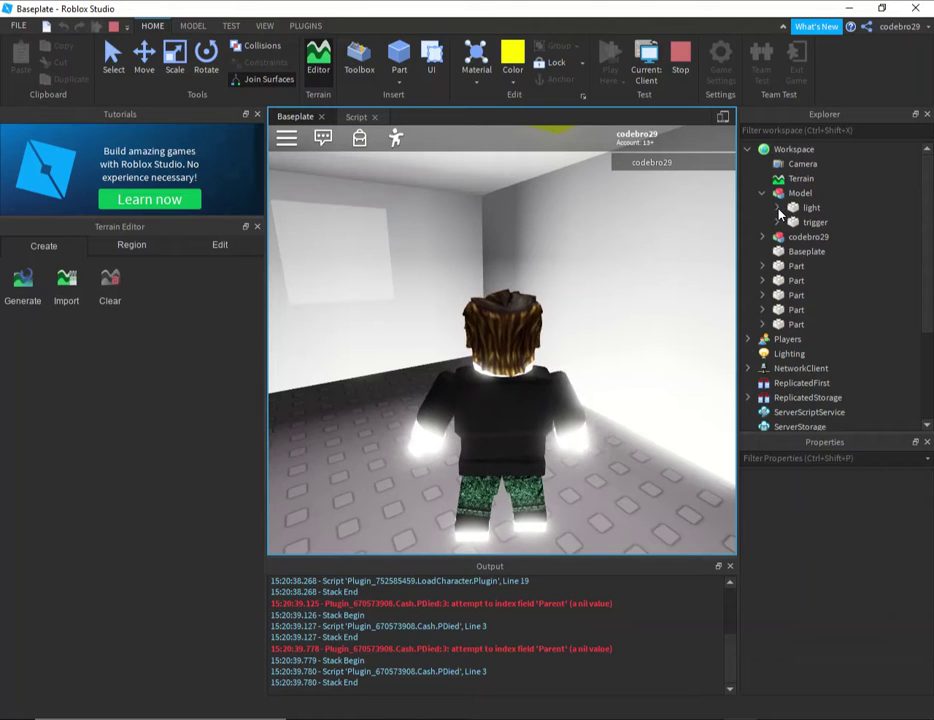
left_click(777, 207)
left_click(828, 237)
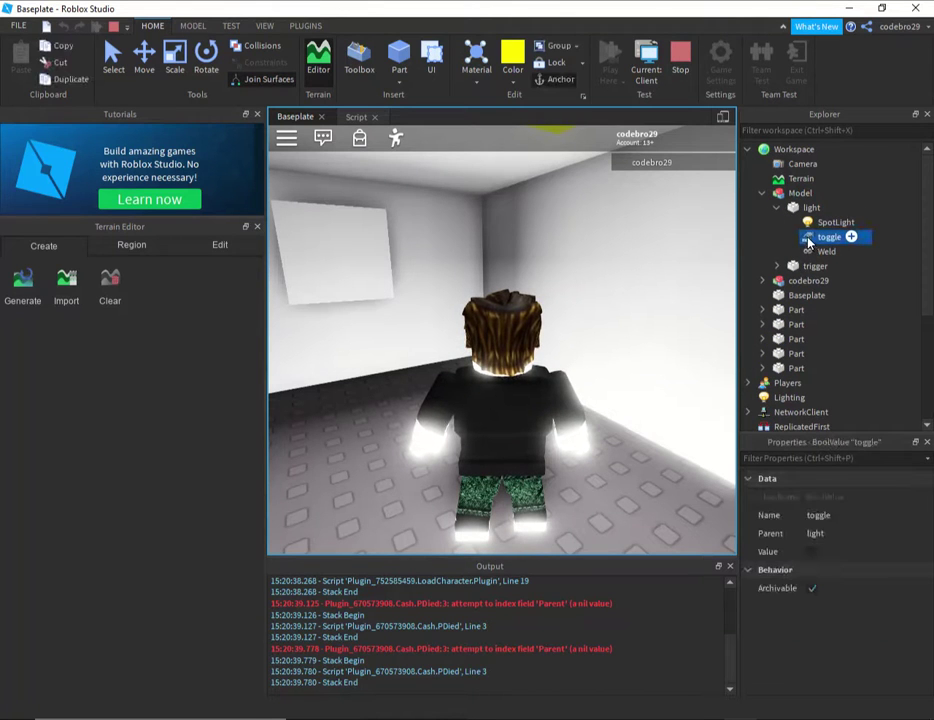
Walk the character around the room with toggle's properties in view, and stop the test
scroll(571, 289, "down", 3)
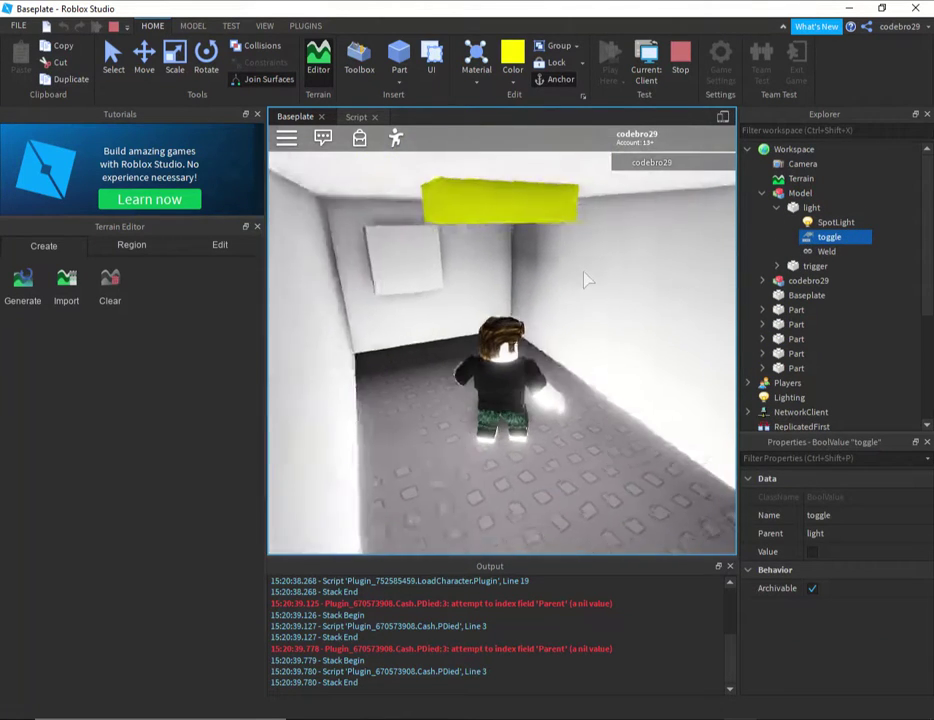
scroll(587, 280, "up", 2)
right_click_drag(587, 280, 587, 280)
key("w")
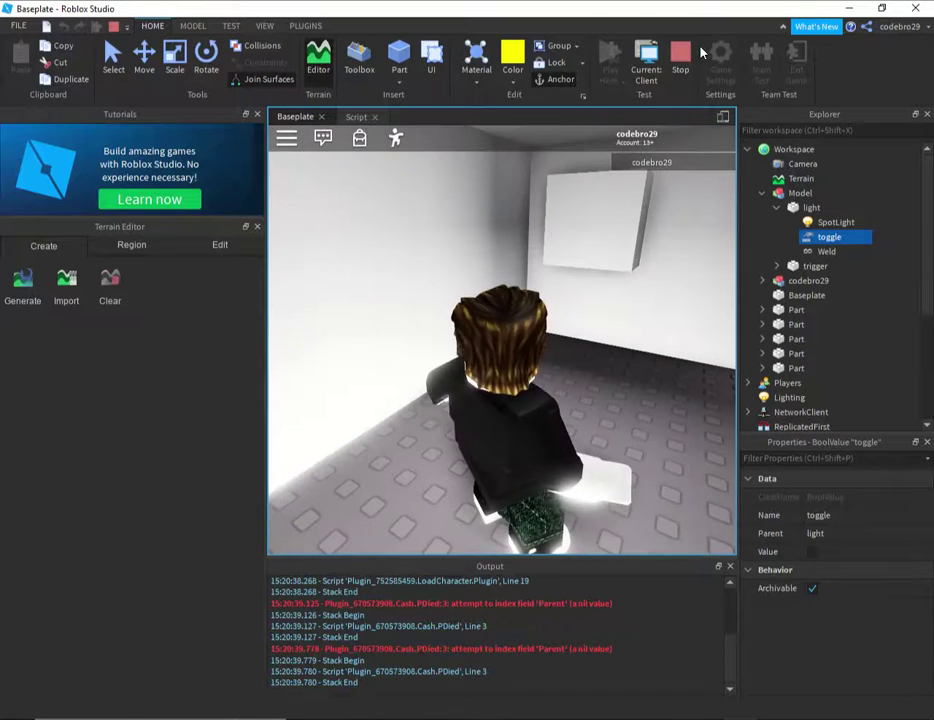
left_click(684, 72)
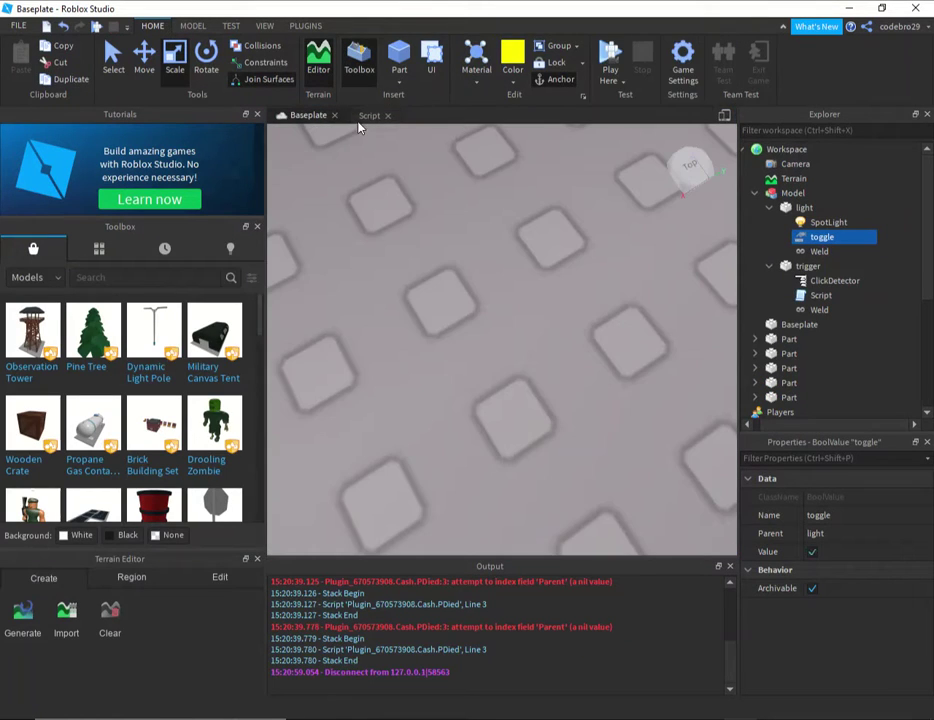
In the trigger's script, change the else branch on line 6 so that light.toggle.Value is set to true
left_click(358, 118)
left_click_drag(548, 548, 601, 539)
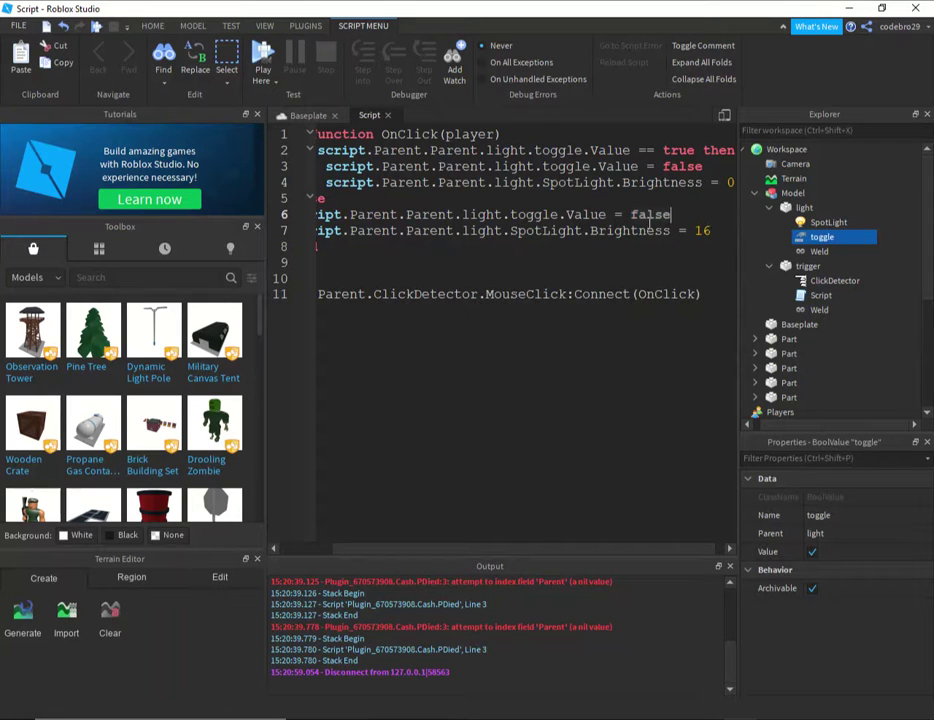
type("tru")
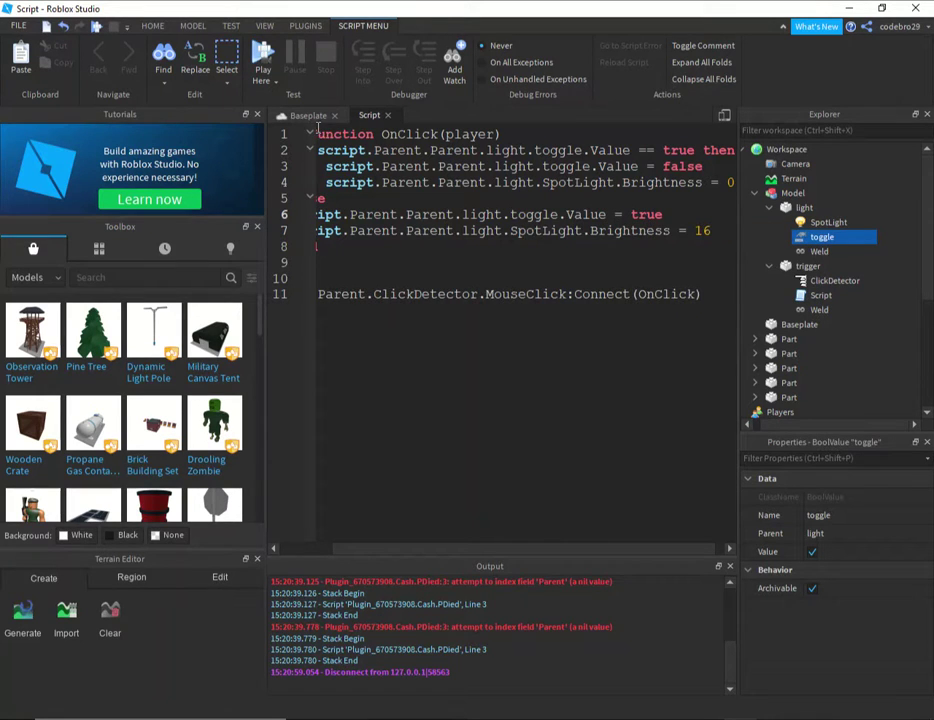
Run a Play Here test from the Baseplate view and walk the character around the room to try the trigger block on the wall
left_click(308, 115)
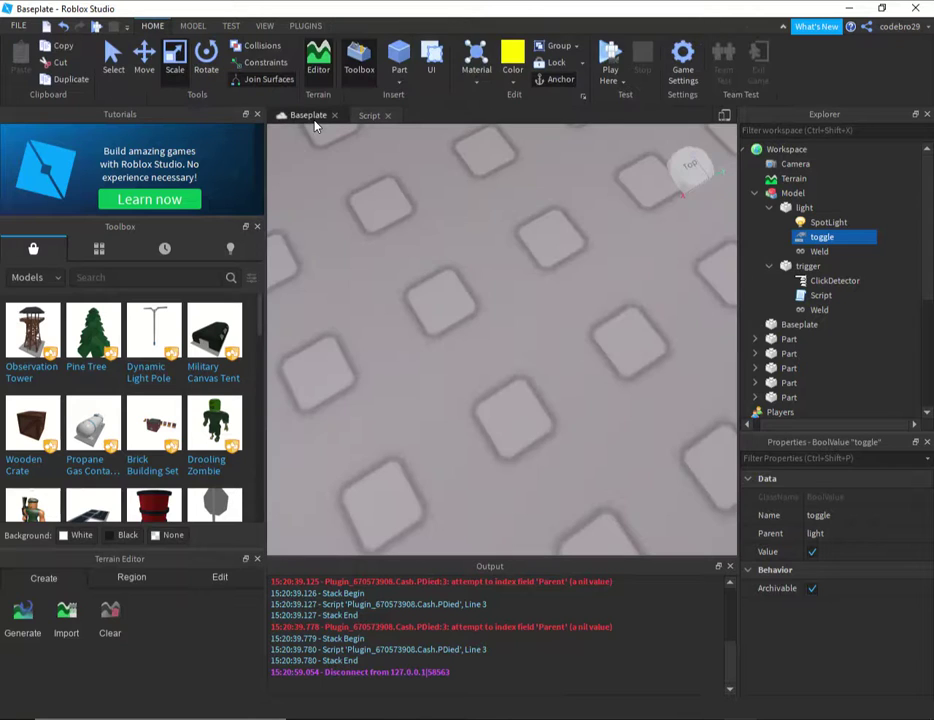
left_click(611, 55)
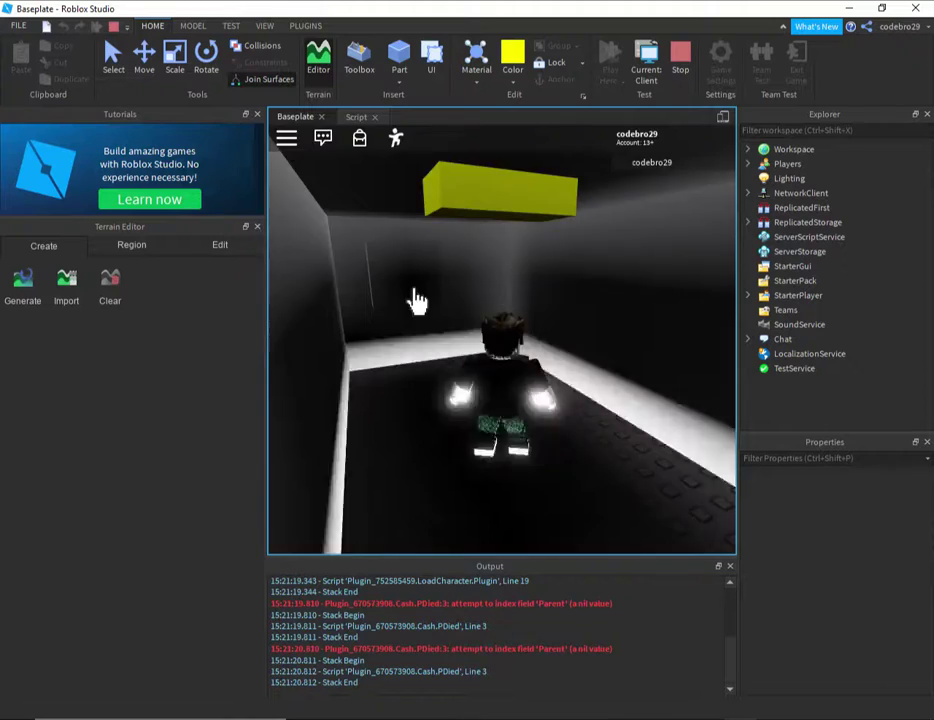
key("w")
key("a")
key("s")
key("d")
key("w")
key("a")
right_click_drag(489, 337, 511, 342)
key("s")
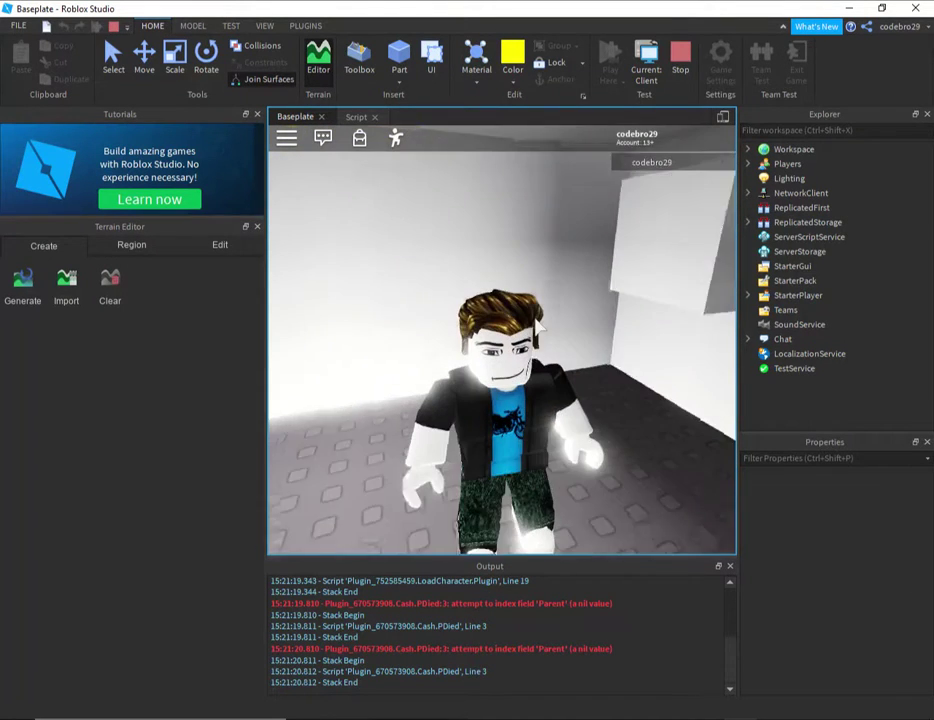
key("d")
key("w")
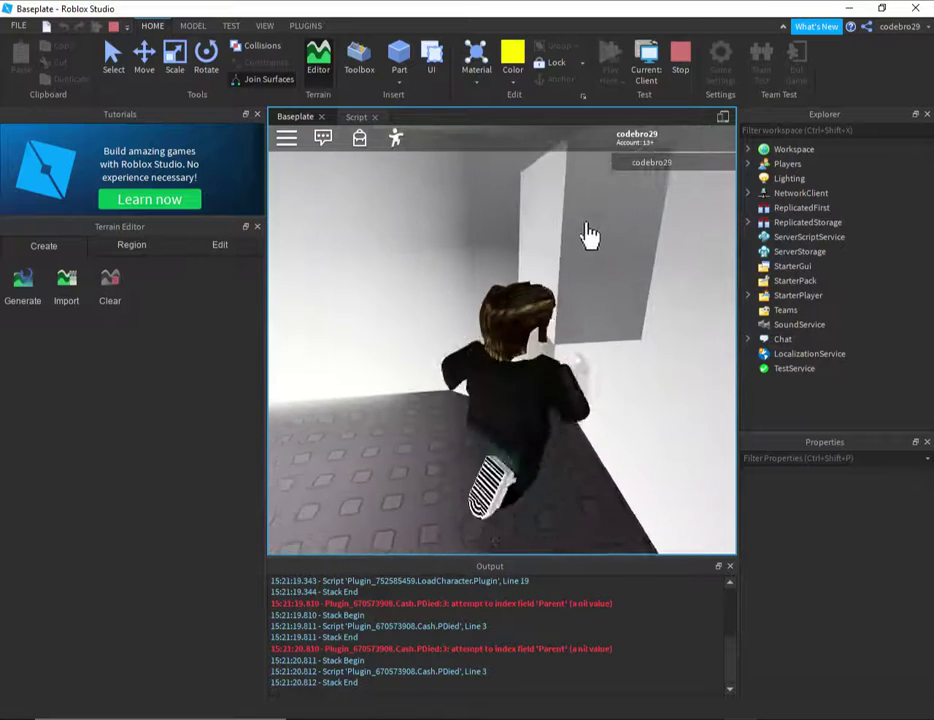